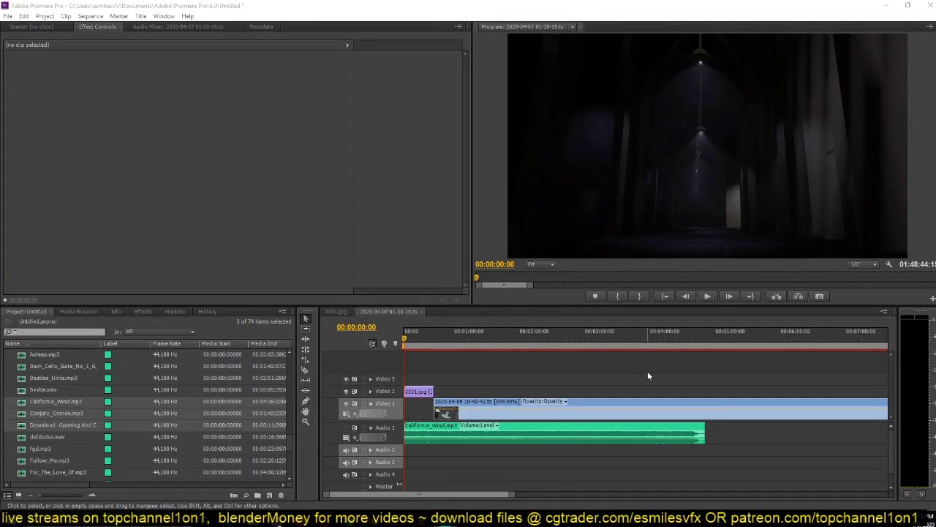
# - Maximize the Program Monitor so the dark corridor render fills the window
pyautogui.click(481, 228)
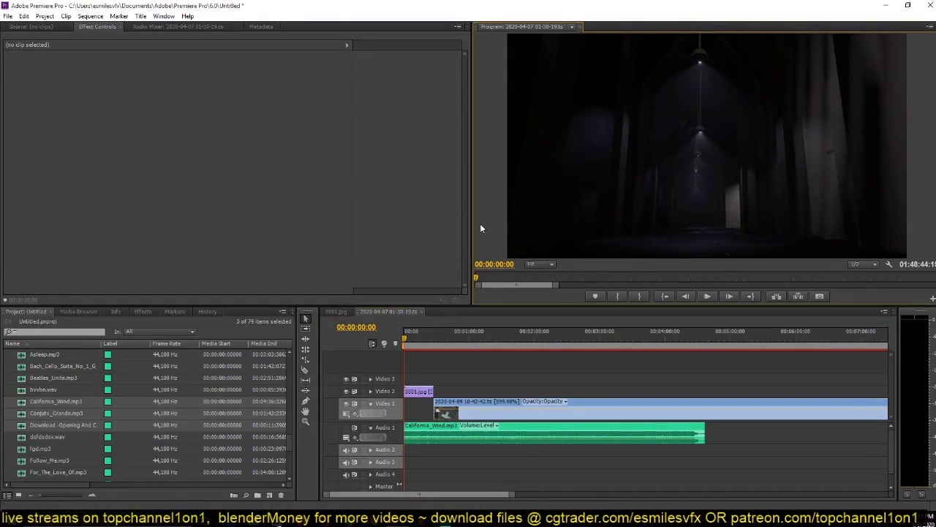
pyautogui.press('`')
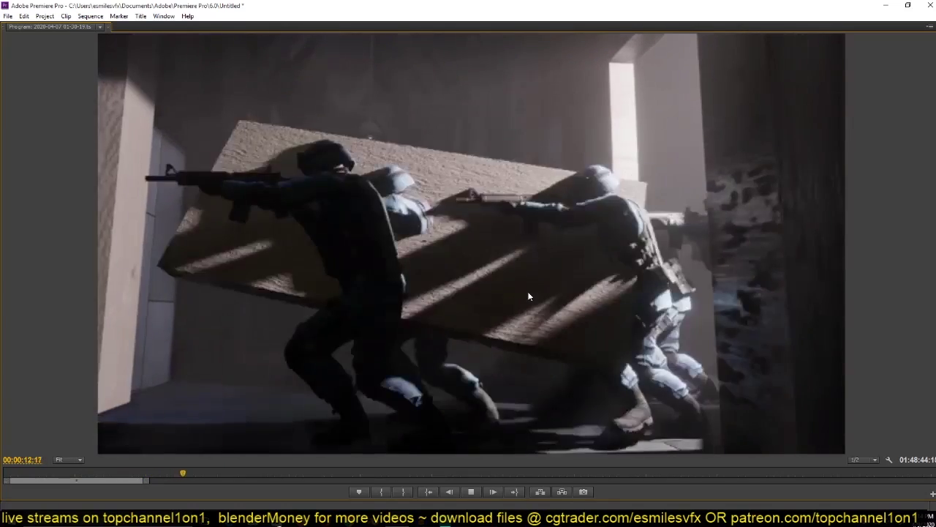
# - Play and pause through the SWAT crowd shots to about 28 seconds, dismissing the ruler marker menu
pyautogui.press('space')
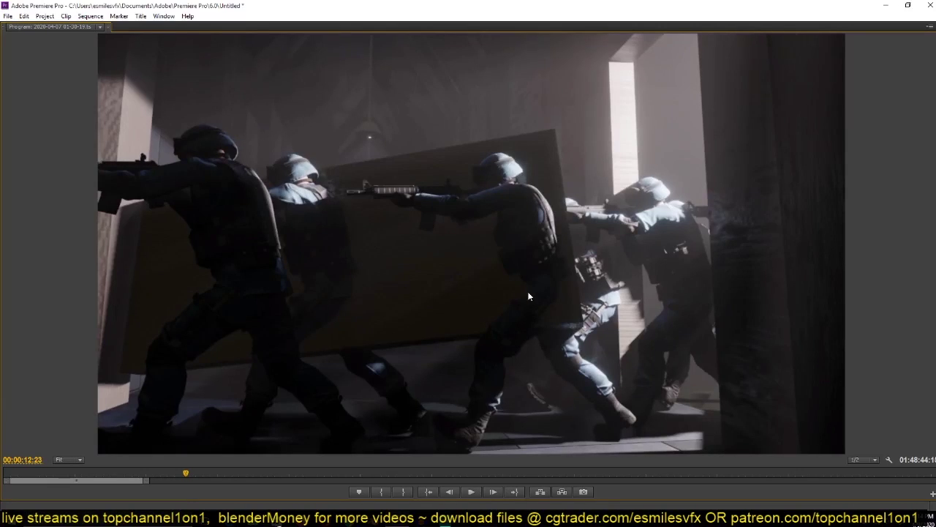
pyautogui.press('space')
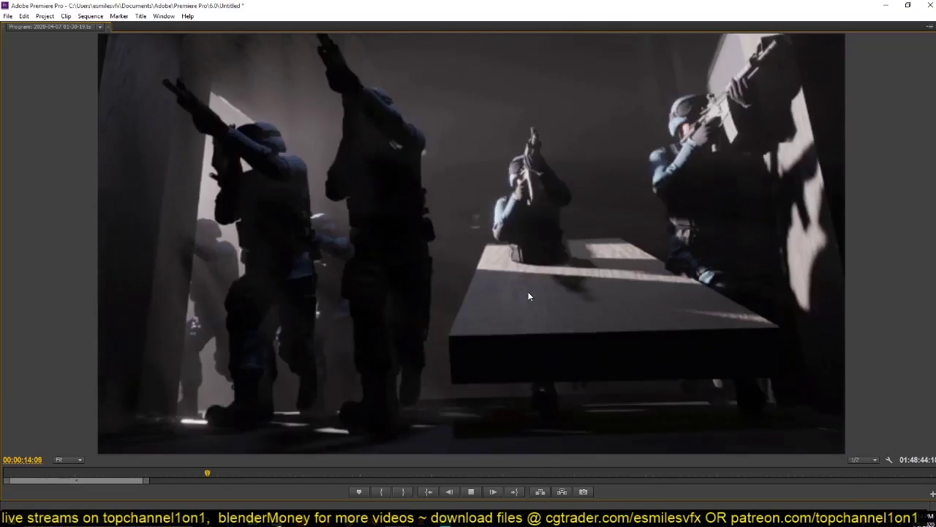
pyautogui.press('space')
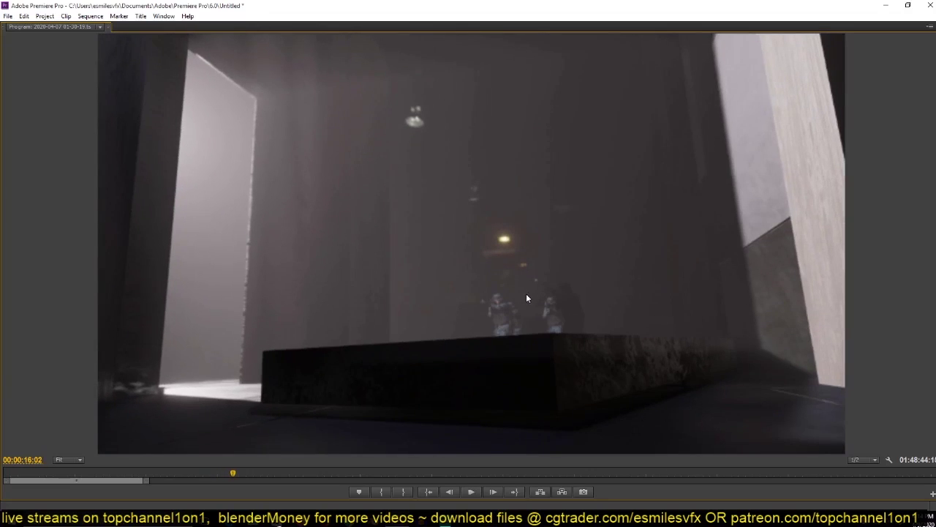
pyautogui.rightClick(56, 478)
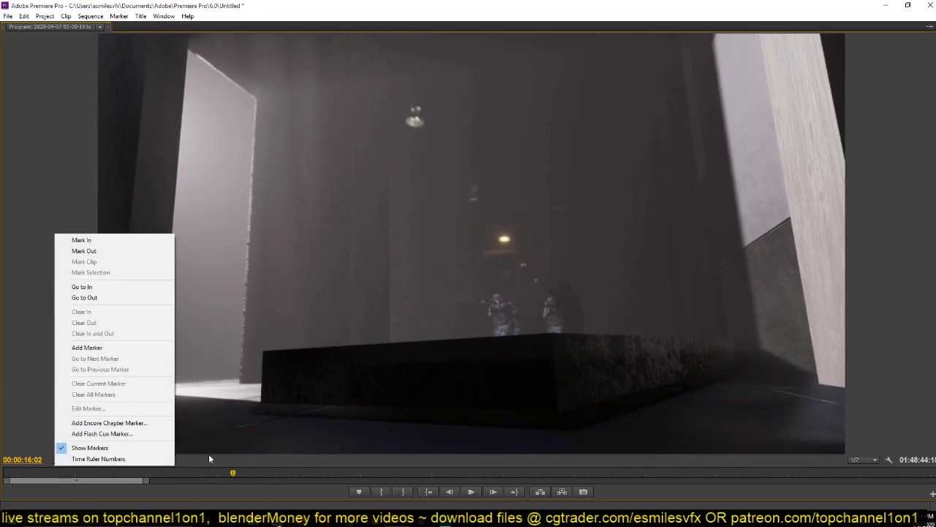
pyautogui.rightClick(22, 476)
pyautogui.click(21, 480)
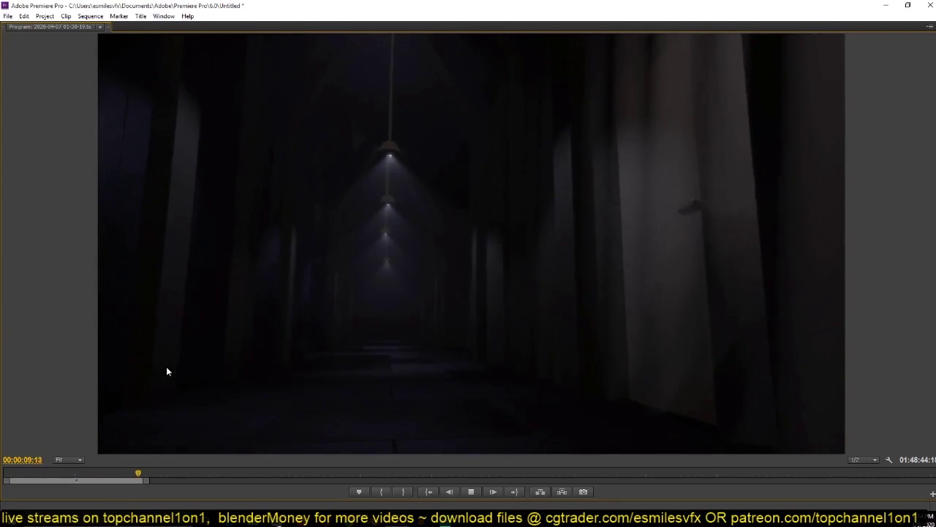
pyautogui.press('space')
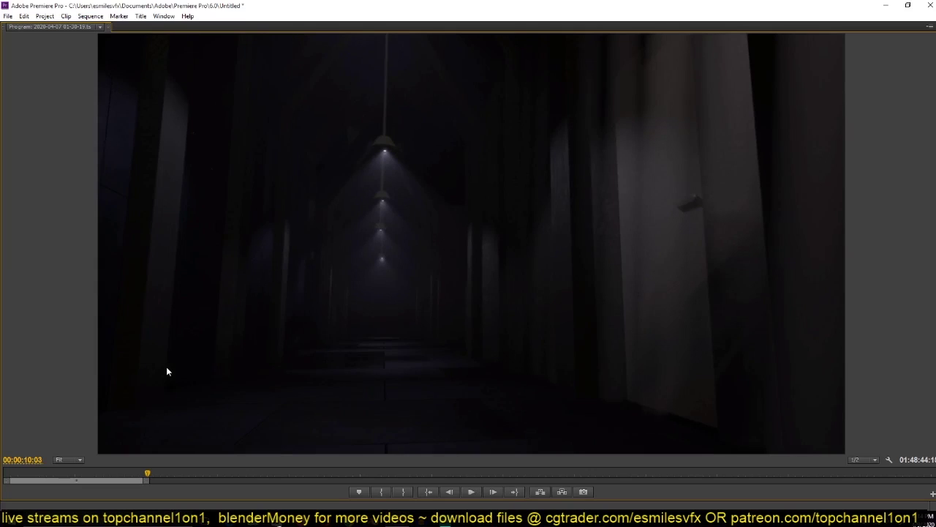
pyautogui.press('space')
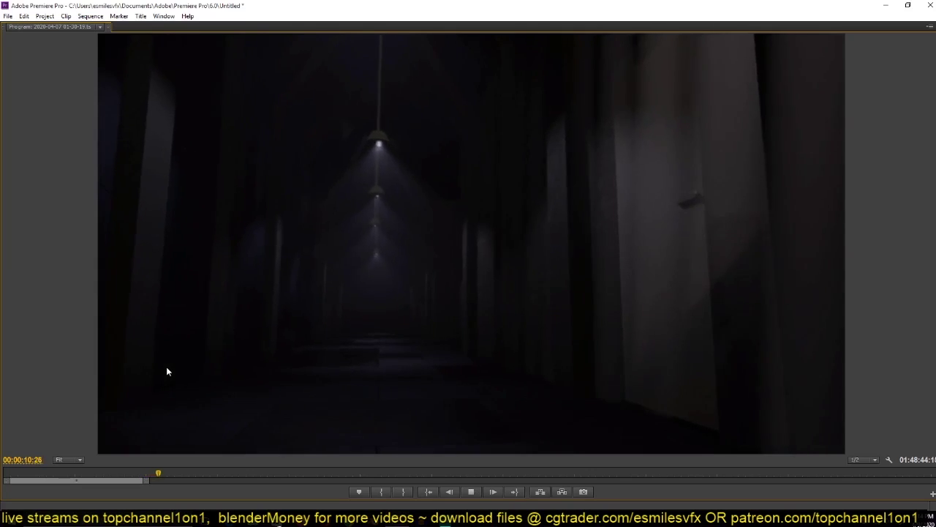
pyautogui.press('space')
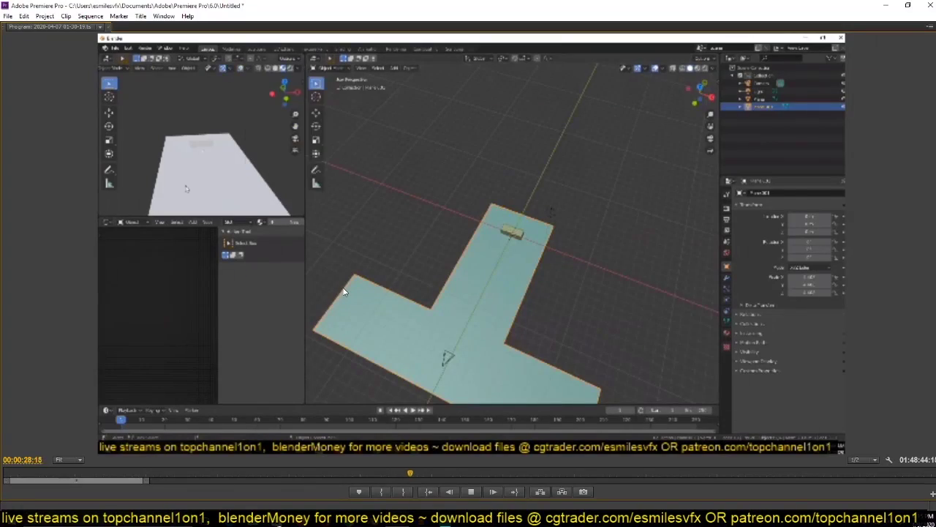
# - Play on into the Blender walkthrough footage, then restore the full editing layout at 31 seconds
pyautogui.rightClick(21, 474)
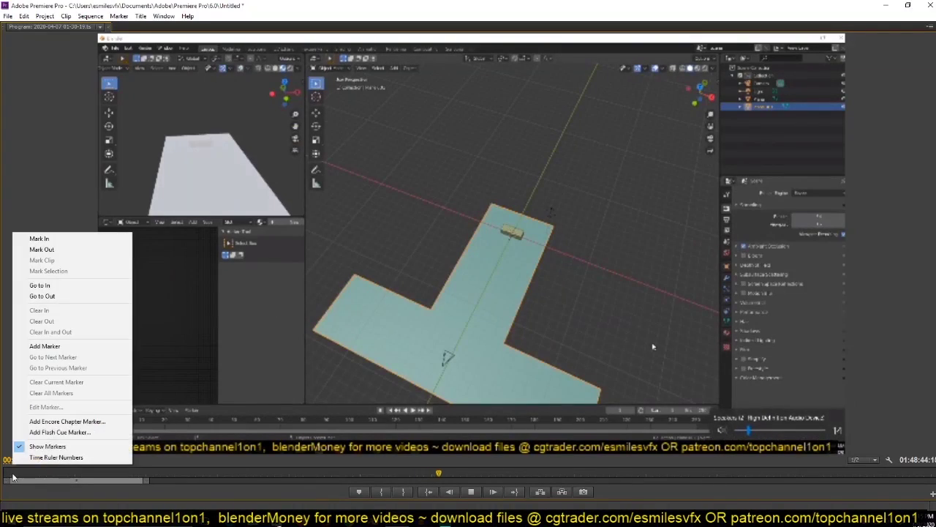
pyautogui.click(10, 475)
pyautogui.press('space')
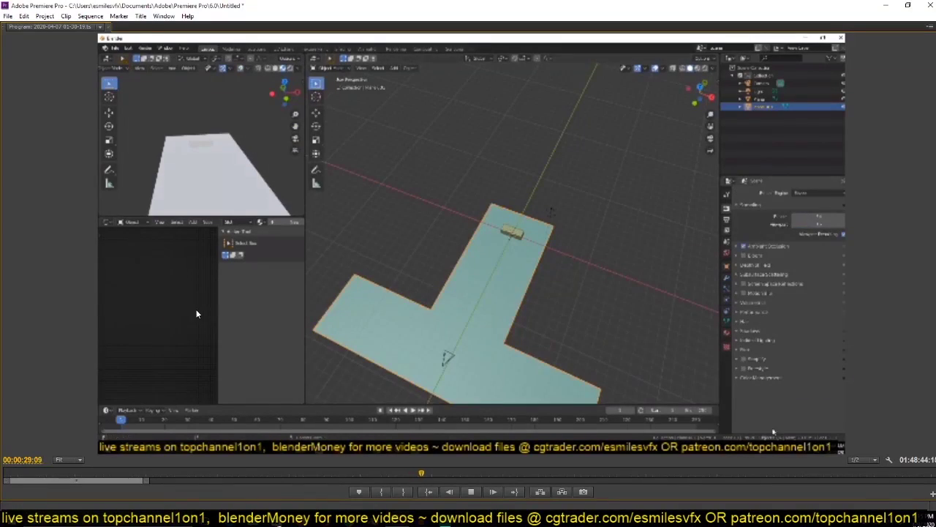
pyautogui.press('`')
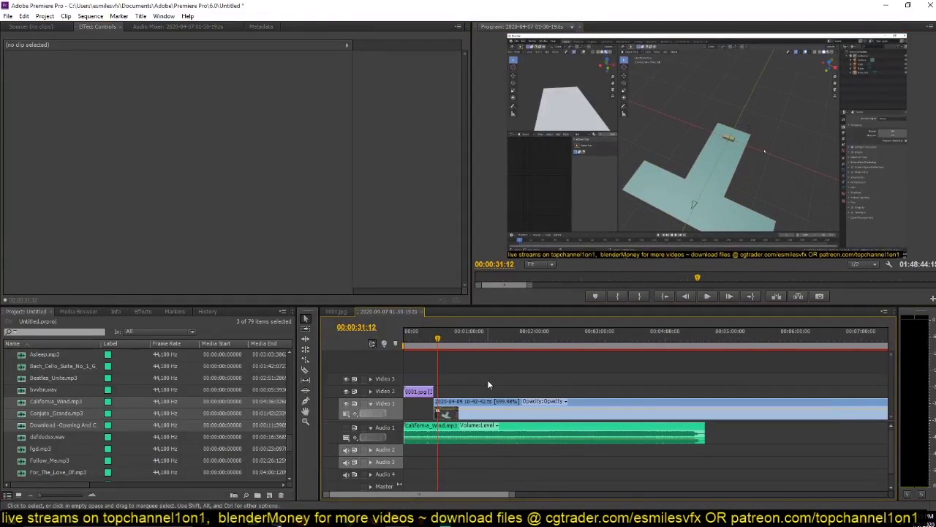
# - Rewind the playhead to 00:00:00:00 and play the sequence from the start
pyautogui.click(425, 344)
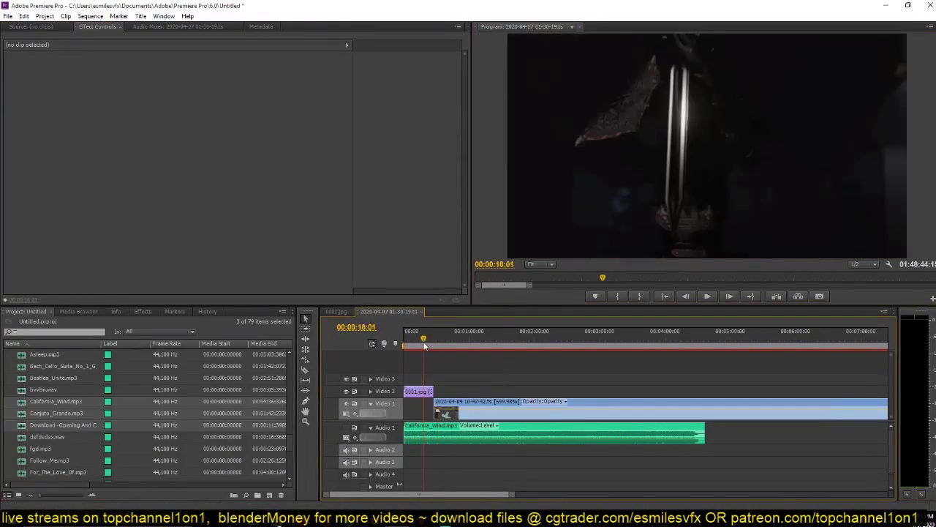
pyautogui.moveTo(421, 344); pyautogui.dragTo(405, 344)
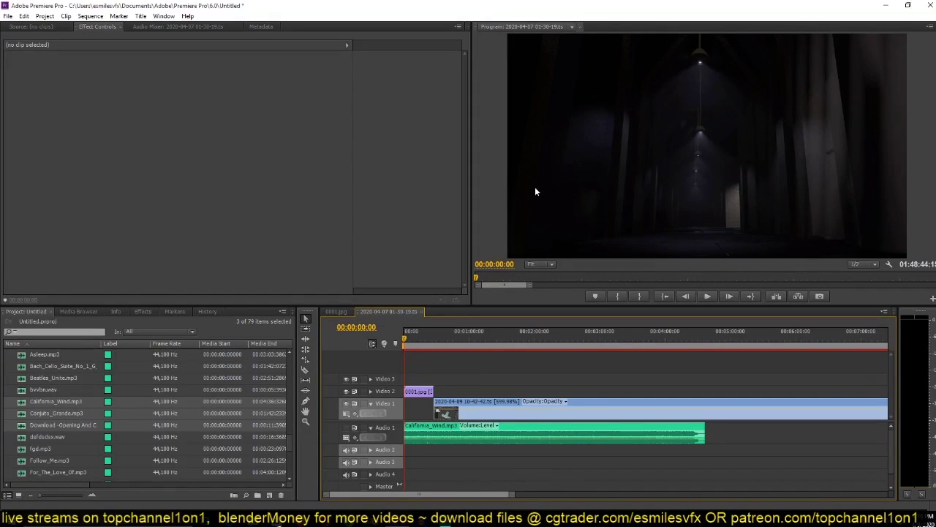
pyautogui.press('space')
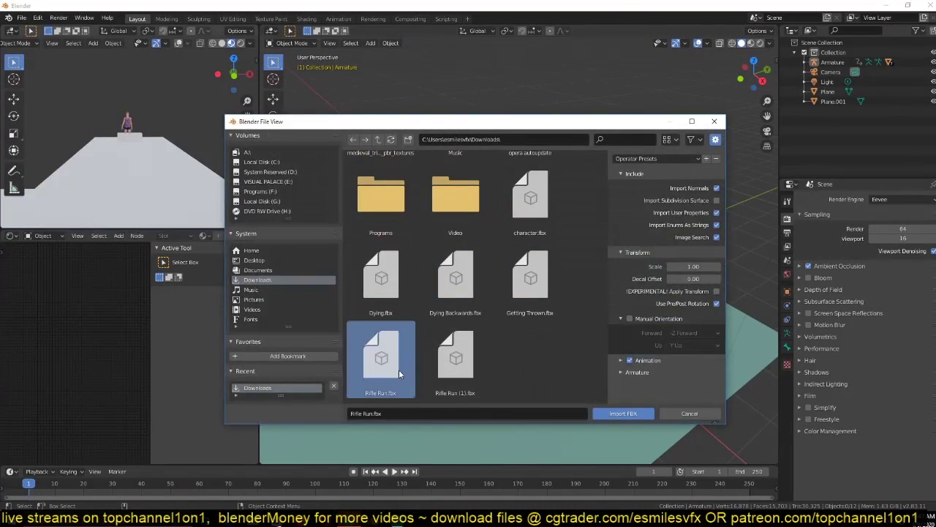
# - Import character.fbx, move it, and box-select the pink character
pyautogui.doubleClick(400, 374)
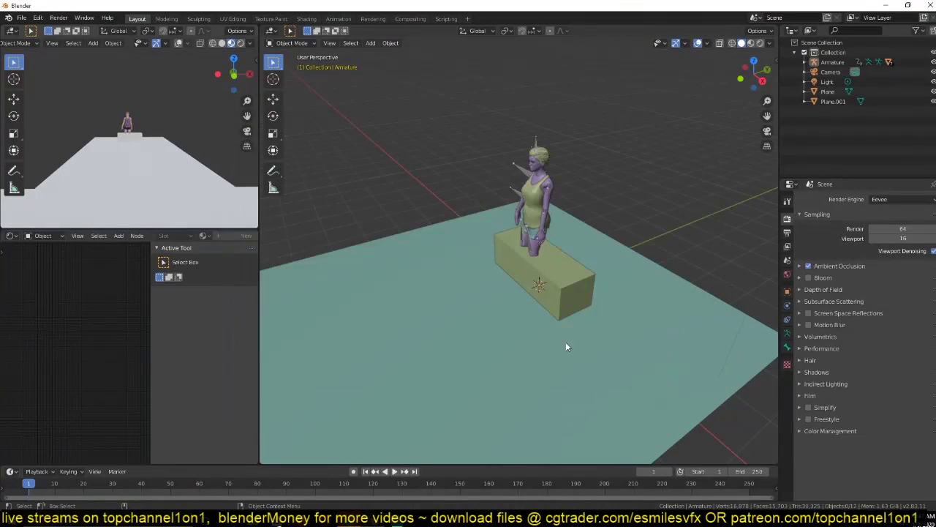
pyautogui.press('KP_3')
pyautogui.press('g')
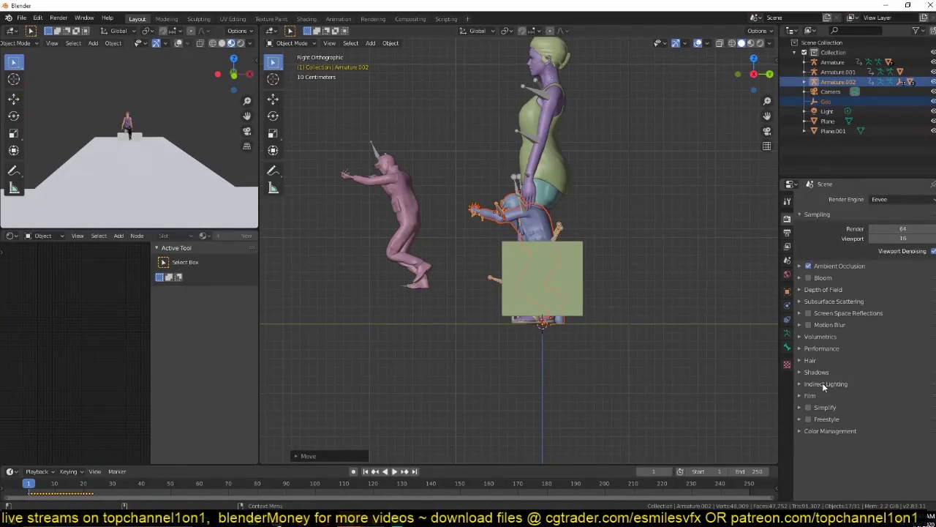
pyautogui.moveTo(317, 156); pyautogui.dragTo(408, 314)
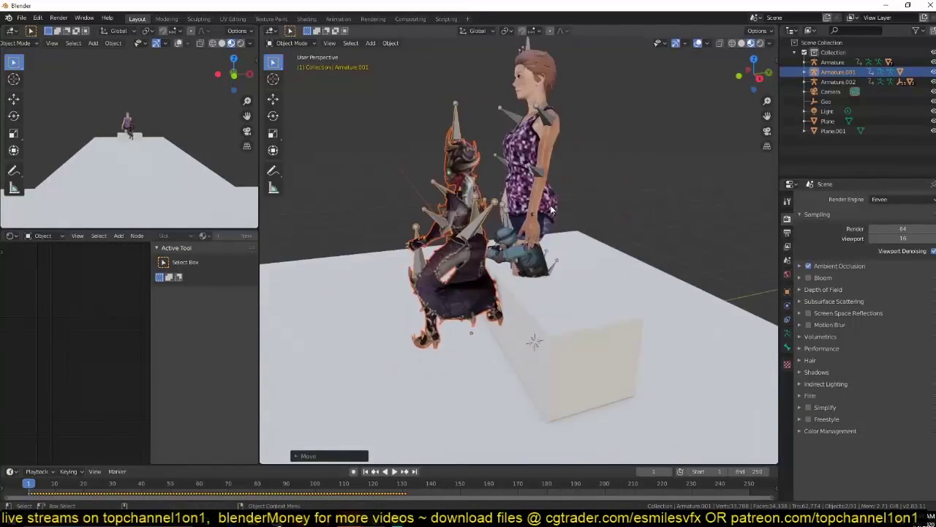
# - Try scaling the character to about 0.62 in side view, then toggle X-ray and orbit to perspective
pyautogui.press('KP_1')
pyautogui.click(741, 42)
pyautogui.press('KP_3')
pyautogui.press('s')
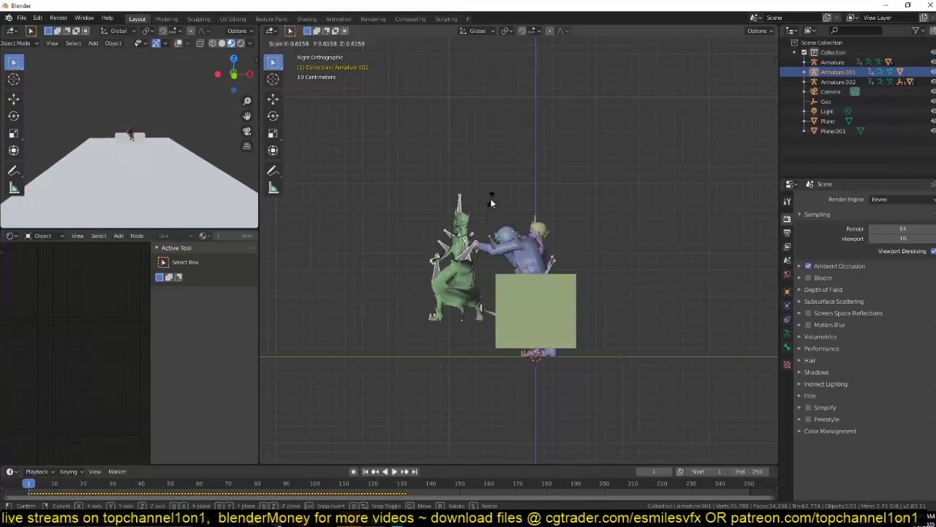
pyautogui.press('Escape')
pyautogui.hotkey('shift', 'z')
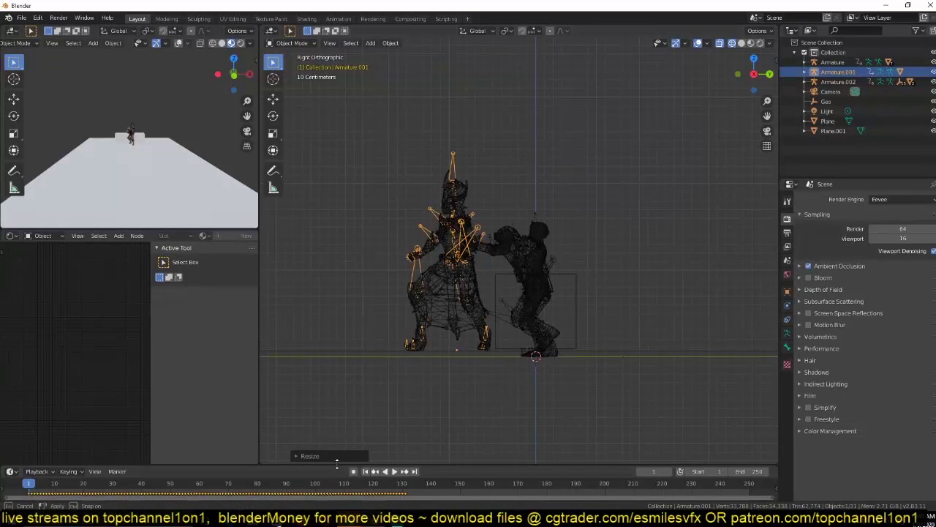
pyautogui.moveTo(336, 462); pyautogui.dragTo(337, 433)
pyautogui.moveTo(482, 250)
pyautogui.mouseDown(button='middle')
pyautogui.moveTo(465, 283)
pyautogui.moveTo(393, 189)
pyautogui.mouseUp(button='middle')
# - Add a Decimate modifier to the green witch and inspect her up close
pyautogui.hotkey('shift', 'z')
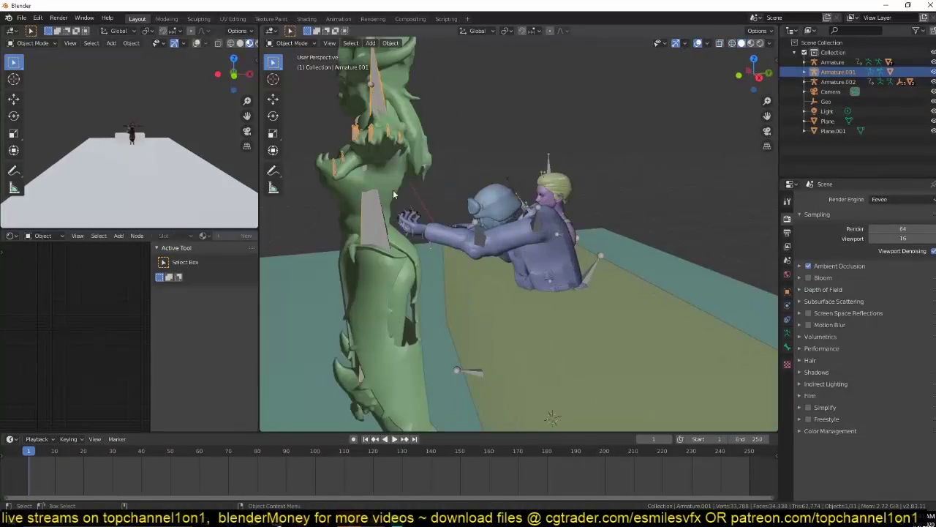
pyautogui.click(393, 190)
pyautogui.click(816, 199)
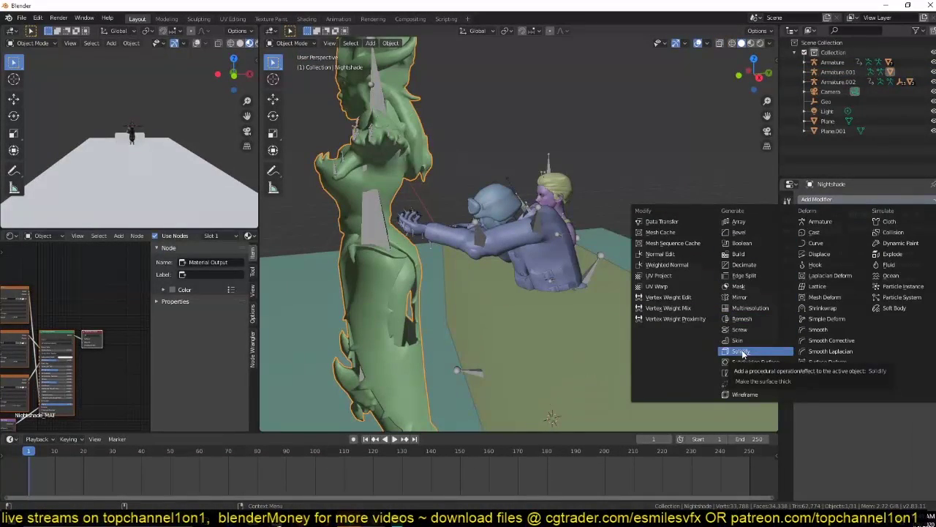
pyautogui.click(747, 265)
pyautogui.moveTo(468, 241); pyautogui.dragTo(410, 212, button='middle')
pyautogui.scroll(2, 410, 212)
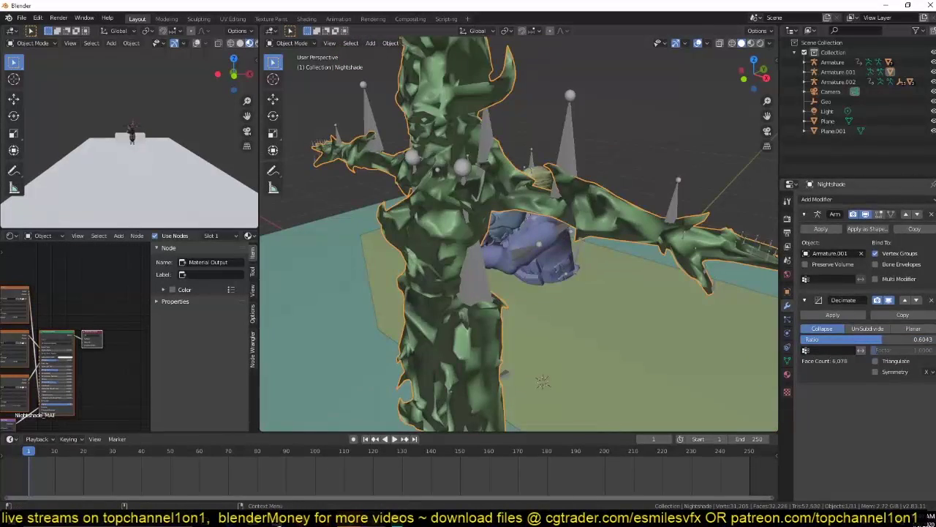
pyautogui.hotkey('shift', 'z')
pyautogui.hotkey('shift', 'z')
pyautogui.scroll(-3, 480, 188)
pyautogui.moveTo(368, 183); pyautogui.dragTo(588, 180, button='middle')
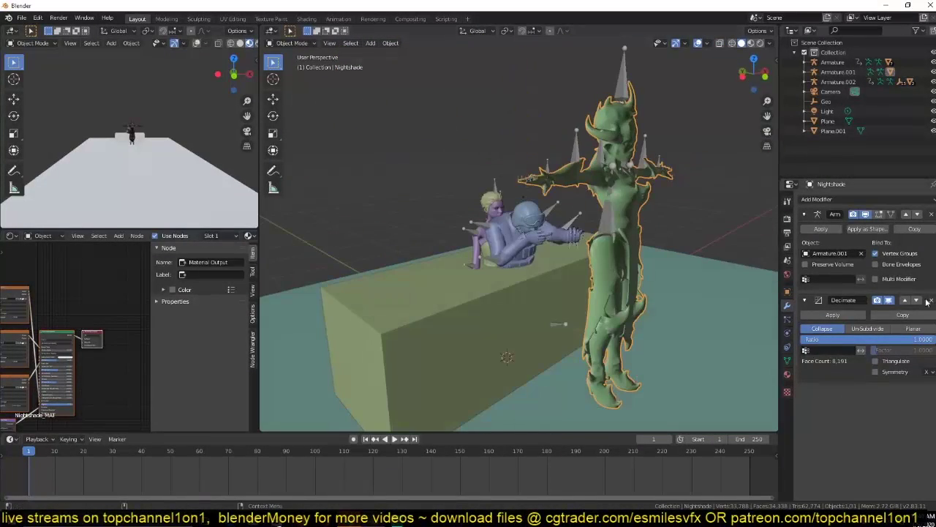
pyautogui.hotkey('ctrl', 'z')
# - Select the soldier and its rig, then hide the soldier's collection
pyautogui.click(512, 234)
pyautogui.press('KP_3')
pyautogui.click(582, 195)
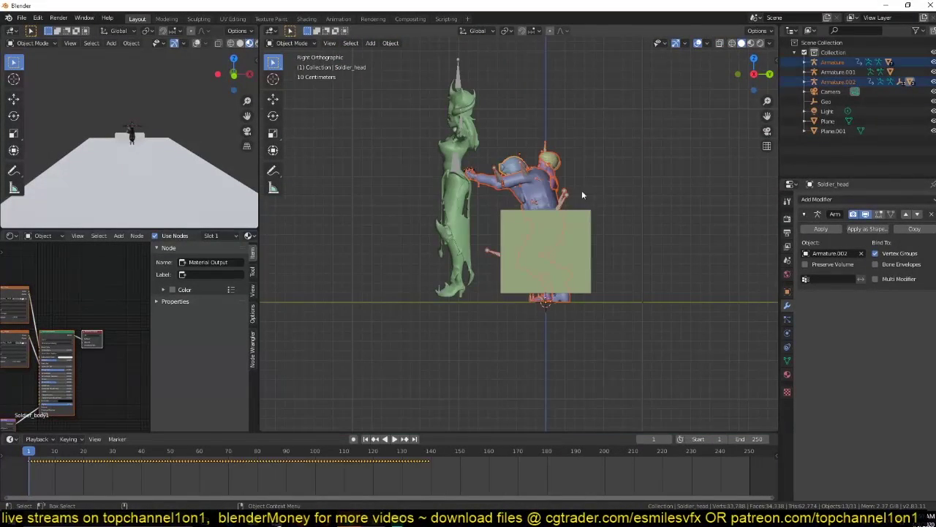
pyautogui.click(804, 62)
# - Rotate the witch's rig 180 degrees with r180
pyautogui.click(480, 102)
pyautogui.write('r')
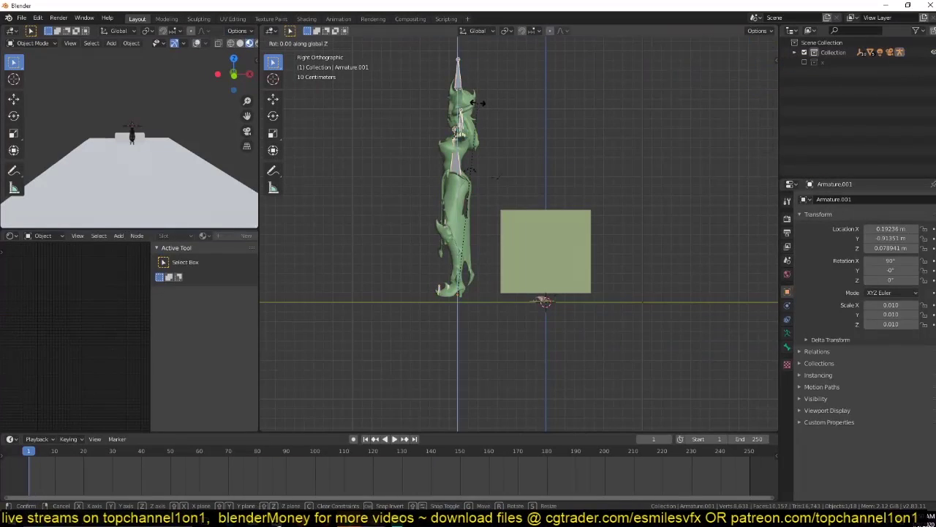
pyautogui.write('180')
pyautogui.press('Return')
pyautogui.moveTo(174, 125)
pyautogui.mouseDown(button='middle')
pyautogui.moveTo(501, 175)
pyautogui.moveTo(469, 248)
pyautogui.moveTo(507, 212)
pyautogui.mouseUp(button='middle')
# - In Pose Mode, select both leg bones and rotate them into a new pose
pyautogui.hotkey('ctrl', 'Tab')
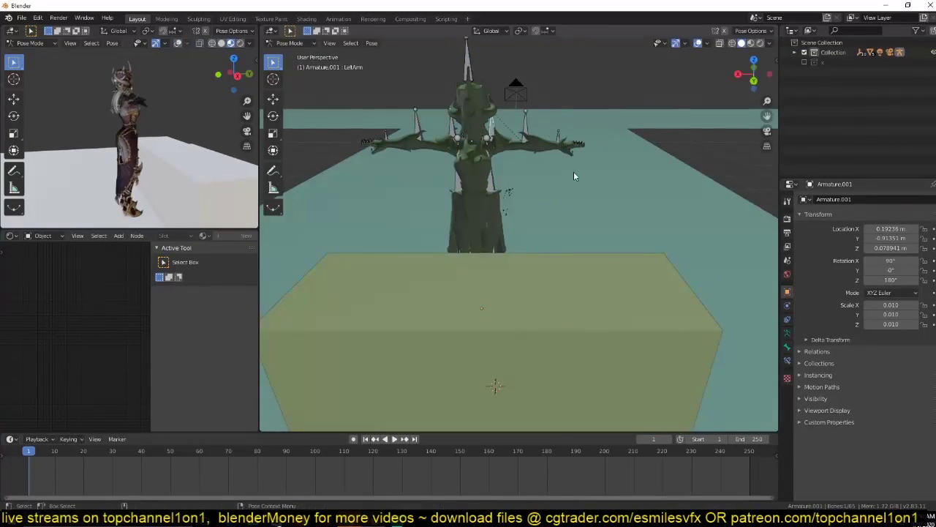
pyautogui.press('KP_3')
pyautogui.hotkey('shift', 'z')
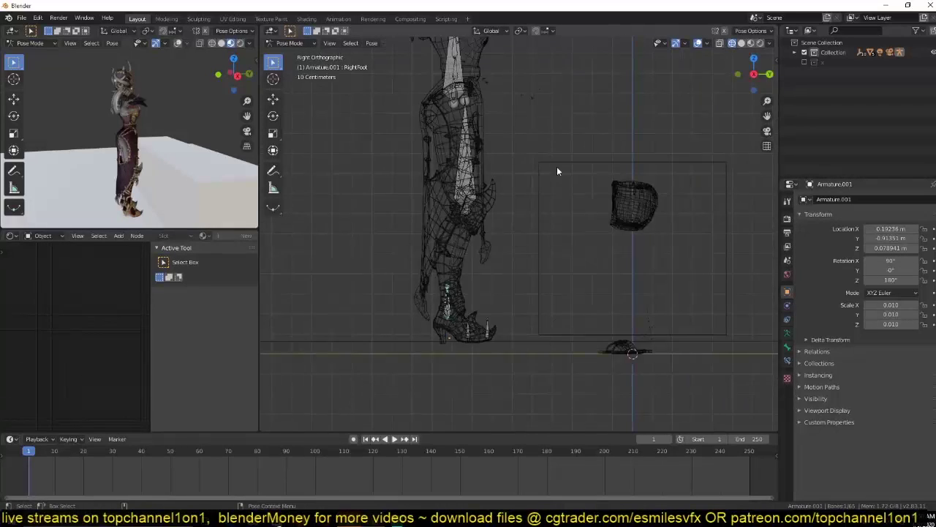
pyautogui.press('Tab')
pyautogui.scroll(-3, 549, 249)
pyautogui.moveTo(563, 255); pyautogui.dragTo(540, 273)
pyautogui.press('KP_1')
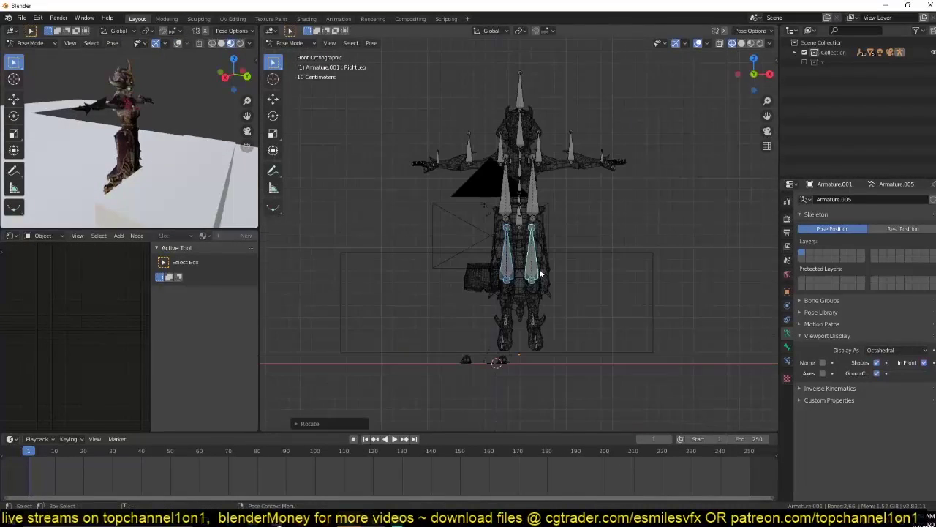
pyautogui.click(559, 254)
pyautogui.press('KP_3')
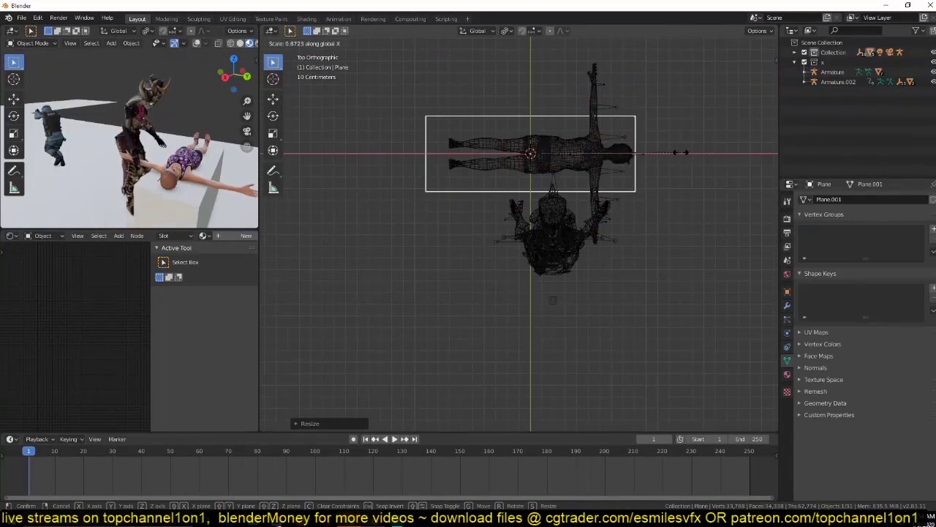
# - Confirm the altar plane's size, then save the scene into the april folder
pyautogui.click(680, 152)
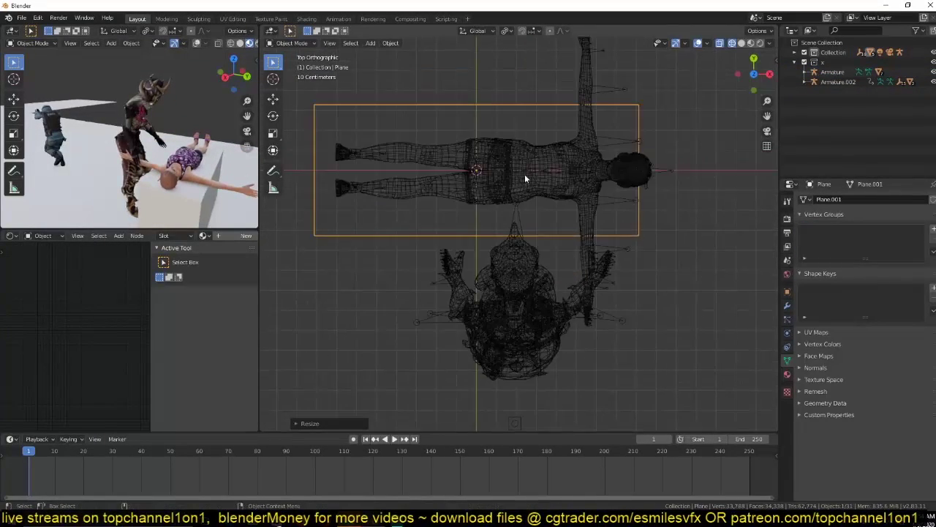
pyautogui.click(531, 319)
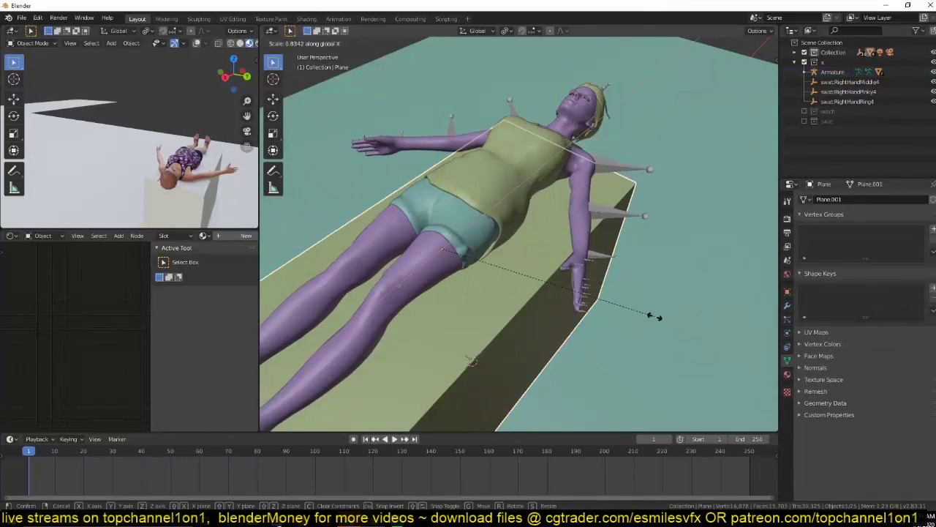
pyautogui.hotkey('ctrl', 's')
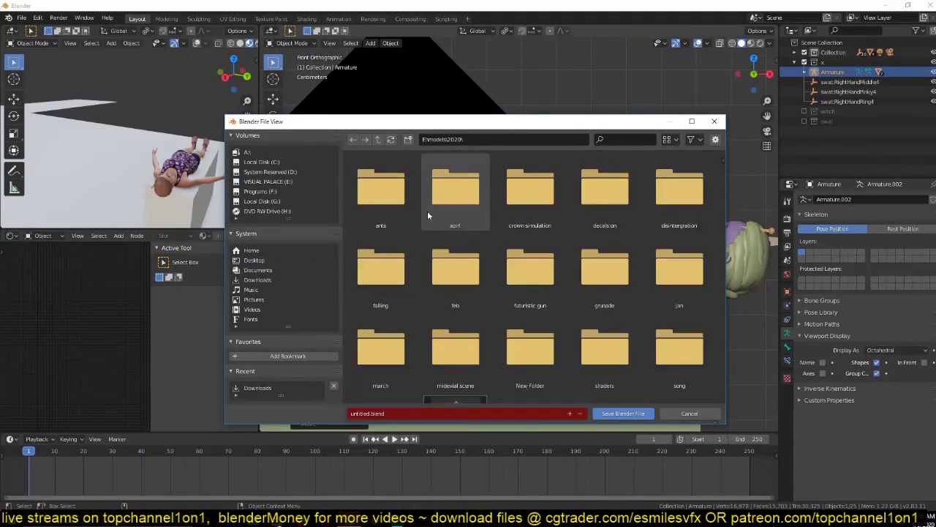
pyautogui.doubleClick(428, 211)
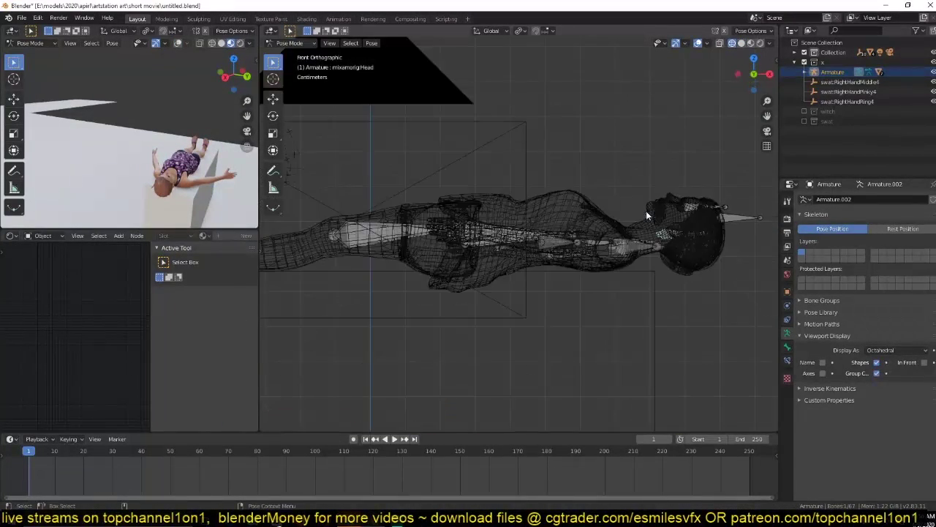
pyautogui.scroll(5, 575, 250)
pyautogui.scroll(-5, 572, 239)
pyautogui.scroll(-2, 540, 280)
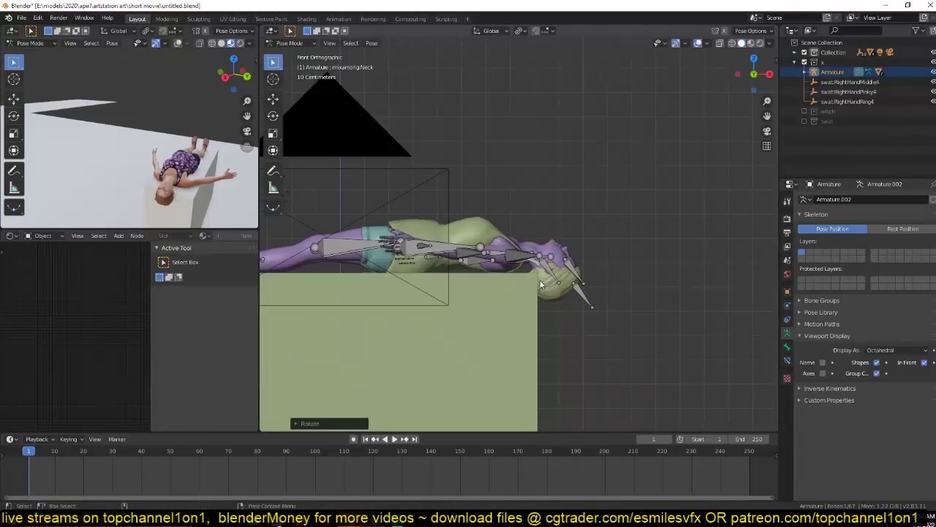
# - Rotate the lying woman's arm, forearm and leg bones so she rests on the altar
pyautogui.moveTo(540, 280); pyautogui.dragTo(502, 269, button='middle')
pyautogui.press('KP_1')
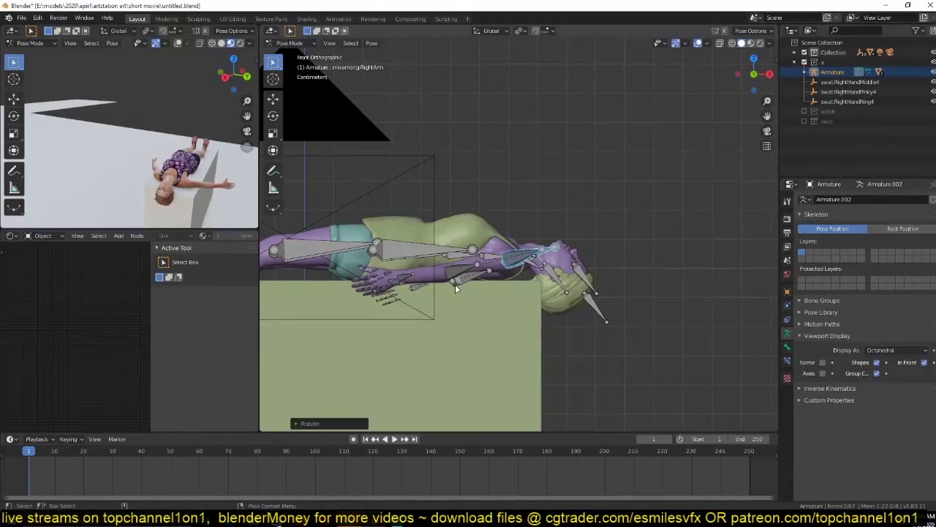
pyautogui.click(620, 249)
pyautogui.press('KP_7')
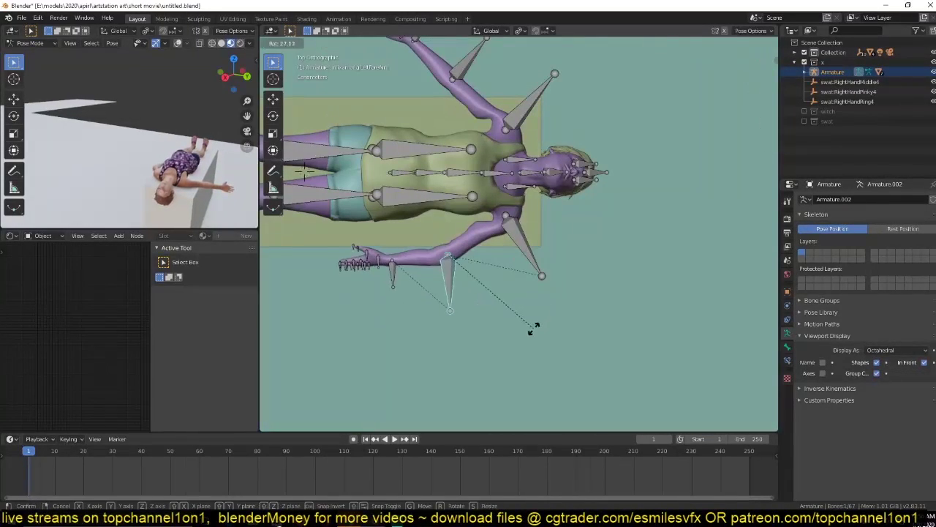
pyautogui.click(554, 83)
pyautogui.press('KP_1')
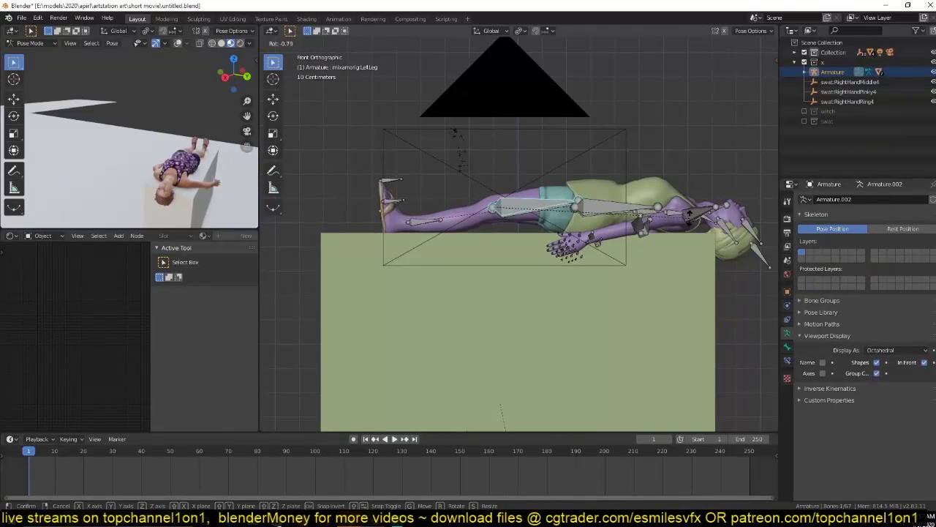
pyautogui.click(769, 267)
pyautogui.press('KP_7')
pyautogui.press('r')
pyautogui.press('KP_1')
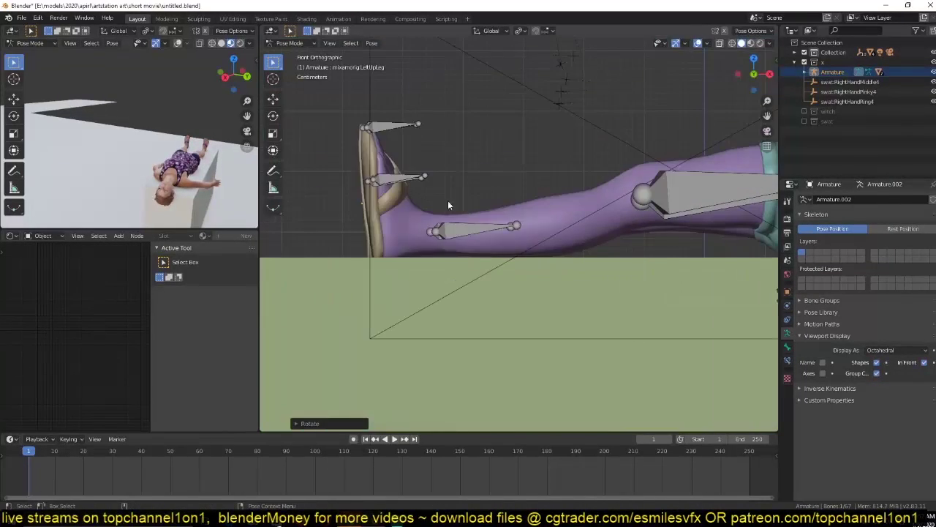
pyautogui.scroll(-5, 617, 293)
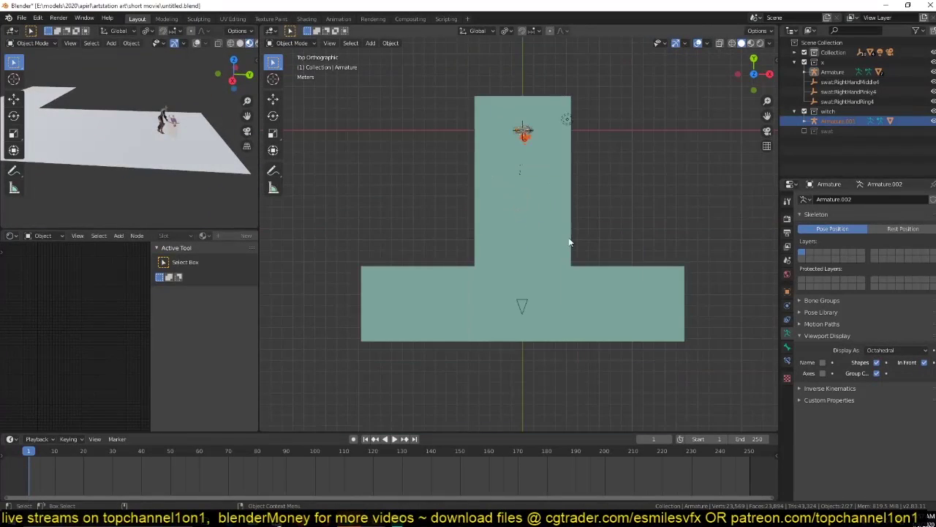
# - Select the corridor's wall edge path and loop-cut a new edge loop along the corridor
pyautogui.press('KP_7')
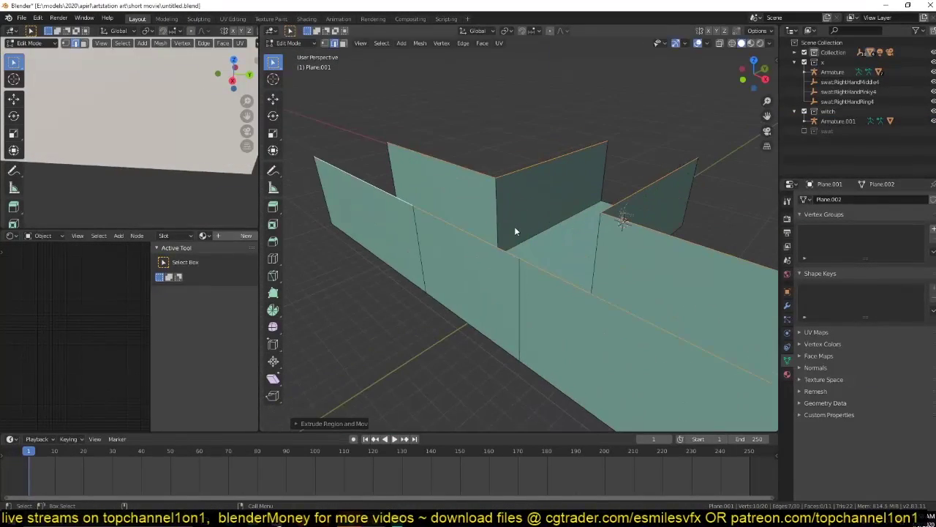
pyautogui.keyDown('ctrl'); pyautogui.click(482, 228); pyautogui.keyUp('ctrl')
pyautogui.moveTo(482, 228); pyautogui.dragTo(550, 240, button='middle')
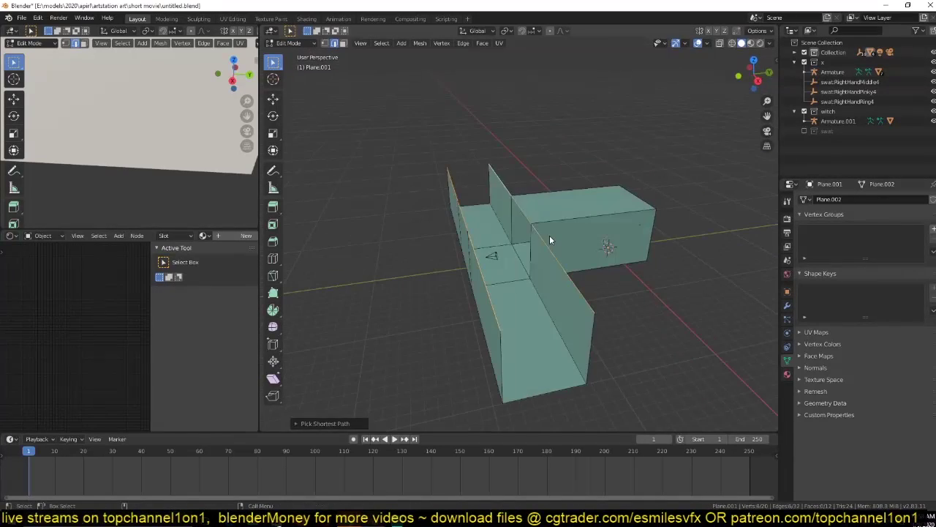
pyautogui.moveTo(496, 201); pyautogui.dragTo(488, 234, button='middle')
pyautogui.hotkey('ctrl', 'r')
pyautogui.click(489, 234)
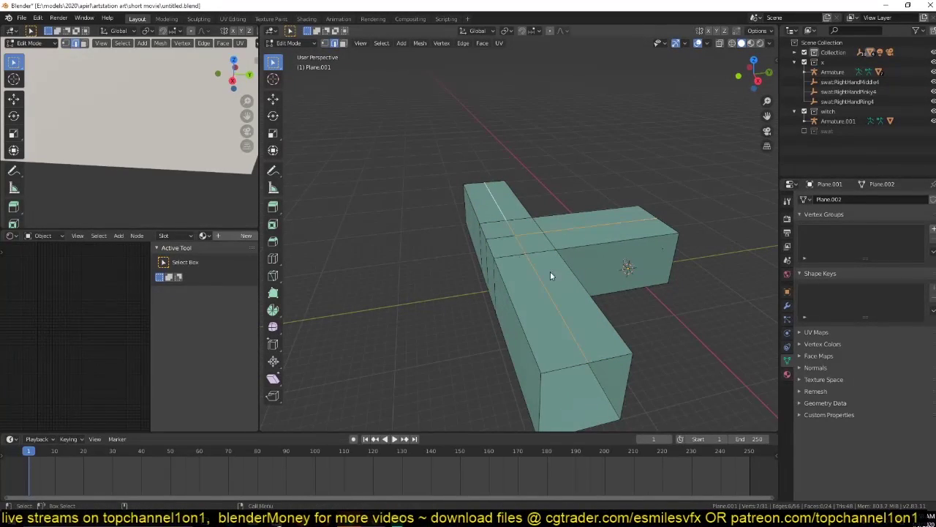
# - Raise the centre loop along Z into a peaked roof ridge
pyautogui.press('g')
pyautogui.press('z')
pyautogui.rightClick(679, 206)
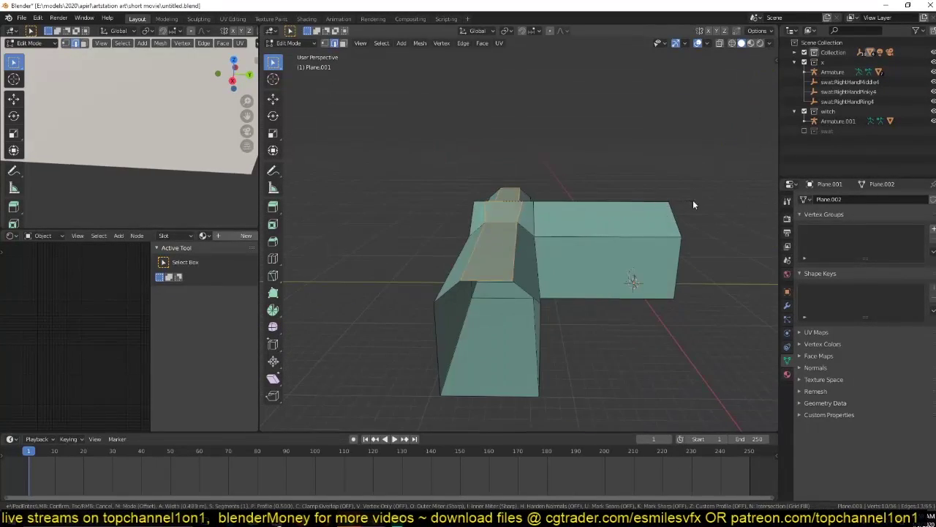
pyautogui.moveTo(693, 200); pyautogui.dragTo(620, 240, button='middle')
pyautogui.click(502, 196)
pyautogui.moveTo(502, 196)
pyautogui.mouseDown(button='middle')
pyautogui.moveTo(582, 203)
pyautogui.moveTo(527, 226)
pyautogui.mouseUp(button='middle')
pyautogui.rightClick(599, 221)
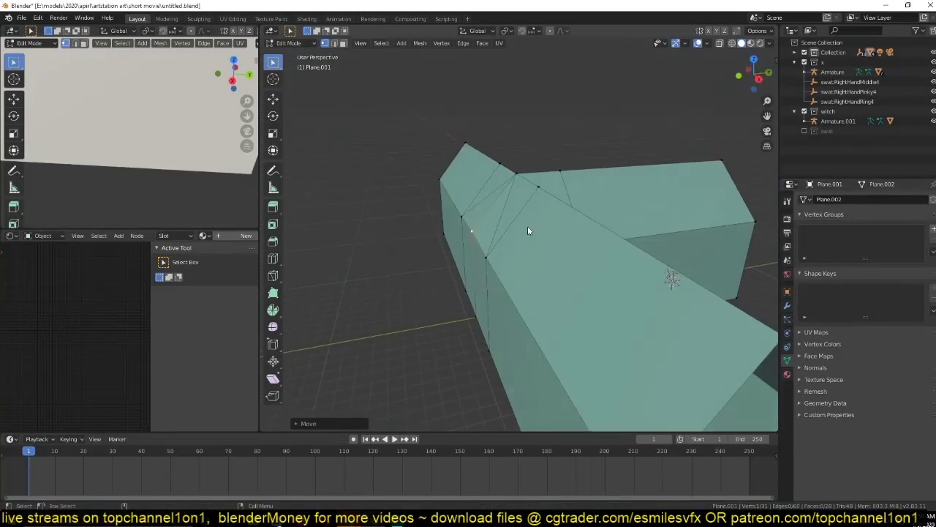
pyautogui.scroll(-3, 527, 226)
pyautogui.scroll(3, 527, 226)
# - Return to Object Mode and select the SWAT soldier's armature from top view
pyautogui.press('Tab')
pyautogui.scroll(5, 537, 208)
pyautogui.press('KP_7')
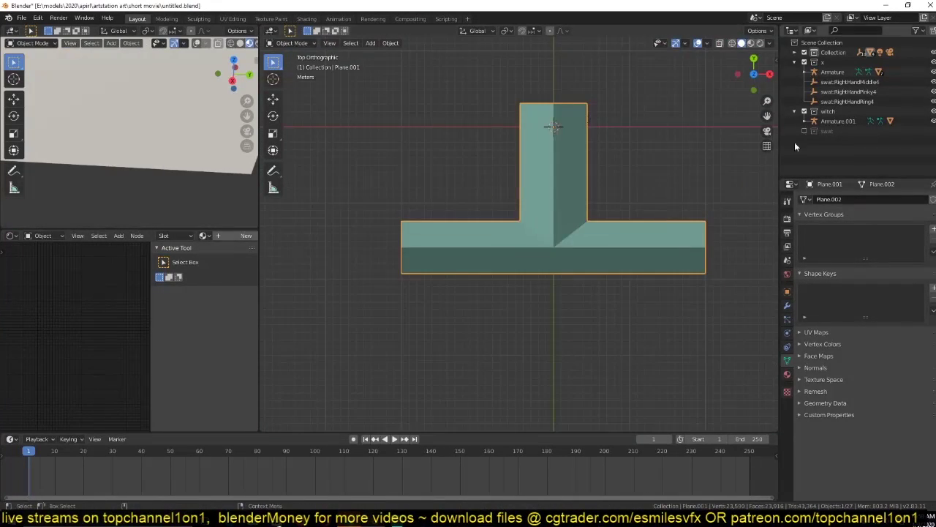
pyautogui.click(794, 141)
pyautogui.hotkey('shift', 'z')
# - Reposition the soldier, then rotate and move the camera to frame him in the corridor
pyautogui.press('g')
pyautogui.click(572, 213)
pyautogui.keyDown('shift'); pyautogui.click(545, 280); pyautogui.keyUp('shift')
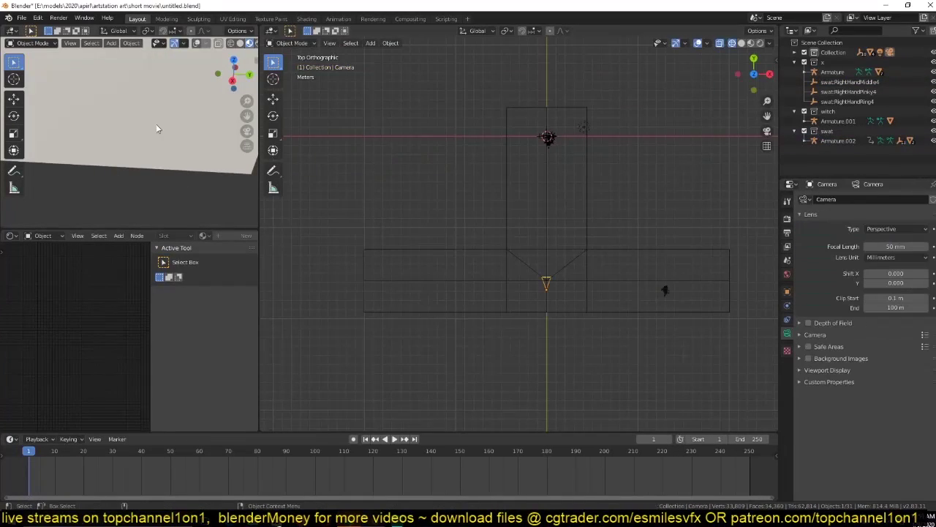
pyautogui.scroll(1, 718, 320)
pyautogui.click(645, 330)
pyautogui.press('KP_3')
pyautogui.press('g')
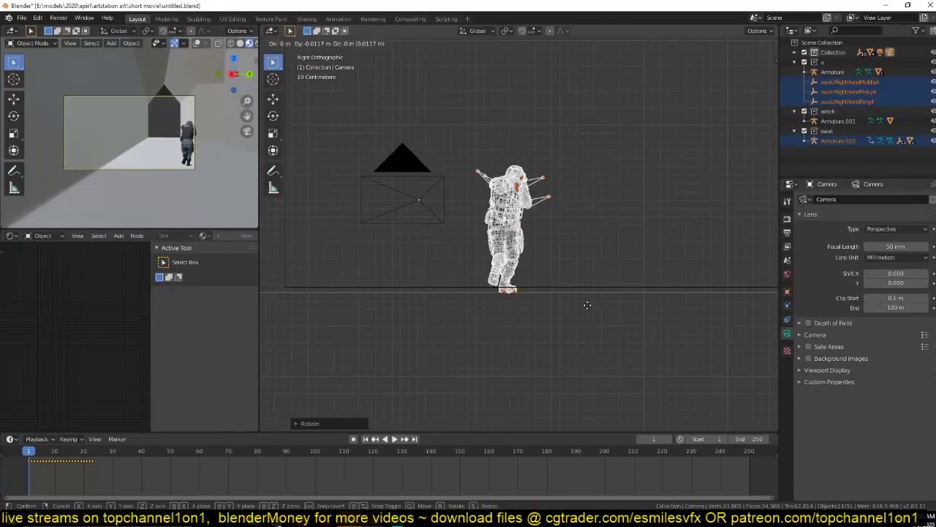
pyautogui.click(560, 291)
pyautogui.press('KP_7')
# - Add a plane, scale it wider, and loop-cut it in Edit Mode
pyautogui.hotkey('alt', 'a')
pyautogui.hotkey('shift', 'a')
pyautogui.click(560, 249)
pyautogui.press('s')
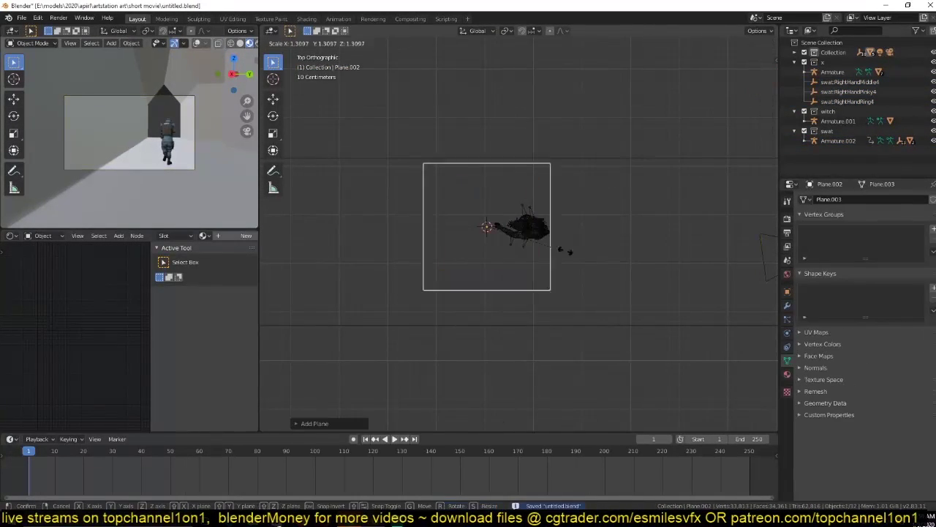
pyautogui.click(474, 183)
pyautogui.press('Tab')
pyautogui.hotkey('ctrl', 'r')
pyautogui.scroll(2, 474, 183)
pyautogui.click(474, 183)
pyautogui.rightClick(474, 183)
# - Parent the soldier to the new plane
pyautogui.moveTo(504, 252)
pyautogui.mouseDown(button='middle')
pyautogui.moveTo(541, 256)
pyautogui.moveTo(635, 174)
pyautogui.mouseUp(button='middle')
pyautogui.scroll(3, 556, 259)
pyautogui.press('Tab')
pyautogui.press('a')
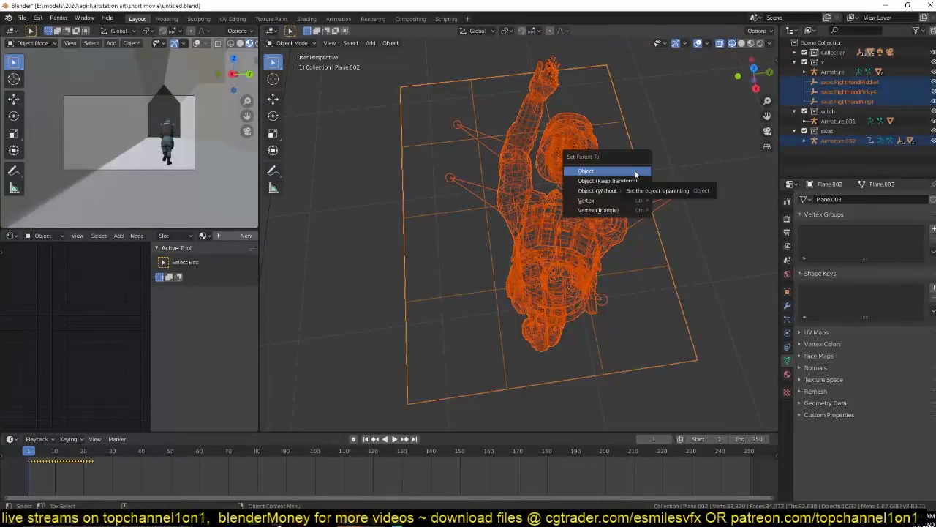
pyautogui.click(635, 174)
# - Select the small soldier and preview his animation playback
pyautogui.press('KP_7')
pyautogui.click(512, 216)
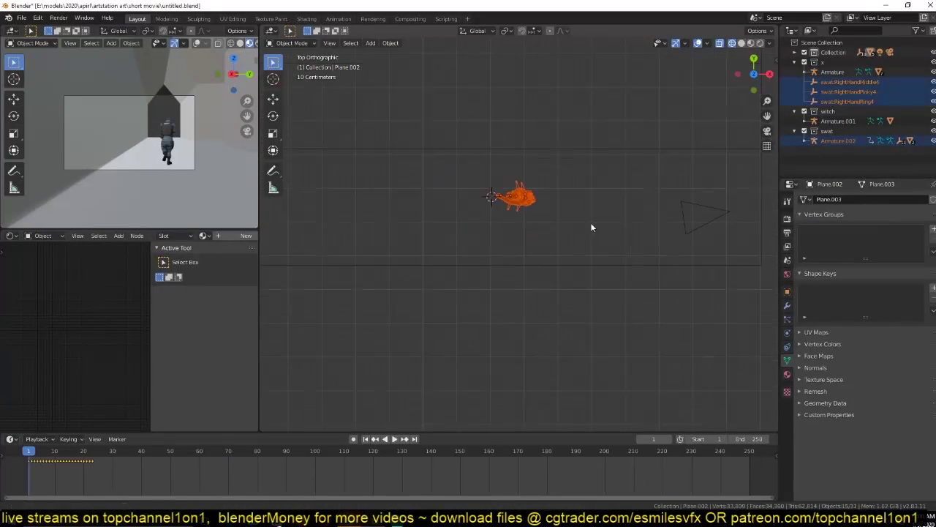
pyautogui.press('KP_1')
pyautogui.moveTo(565, 283); pyautogui.dragTo(557, 213, button='middle')
pyautogui.scroll(3, 557, 213)
pyautogui.press('space')
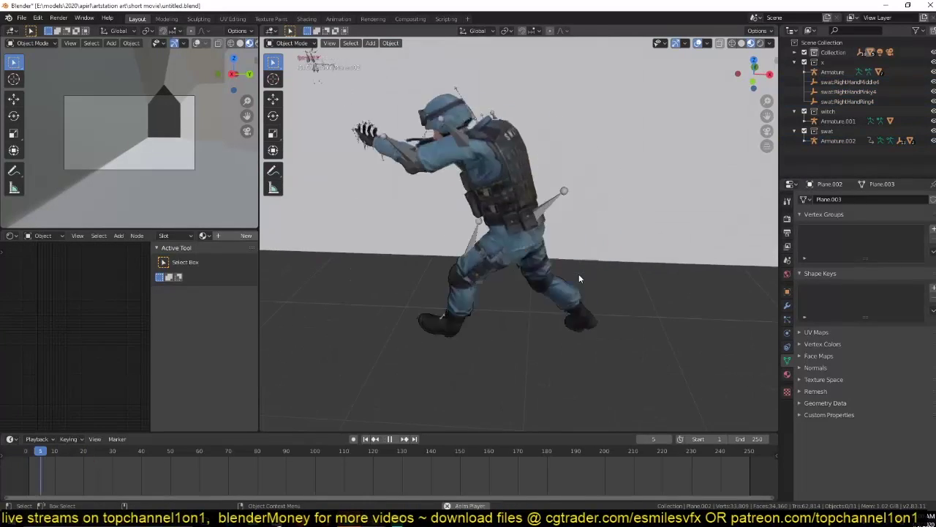
pyautogui.scroll(-3, 578, 279)
pyautogui.press('Escape')
# - Orbit to the new plane and check it in wireframe before returning to solid
pyautogui.moveTo(527, 242)
pyautogui.mouseDown(button='middle')
pyautogui.moveTo(472, 264)
pyautogui.moveTo(500, 238)
pyautogui.mouseUp(button='middle')
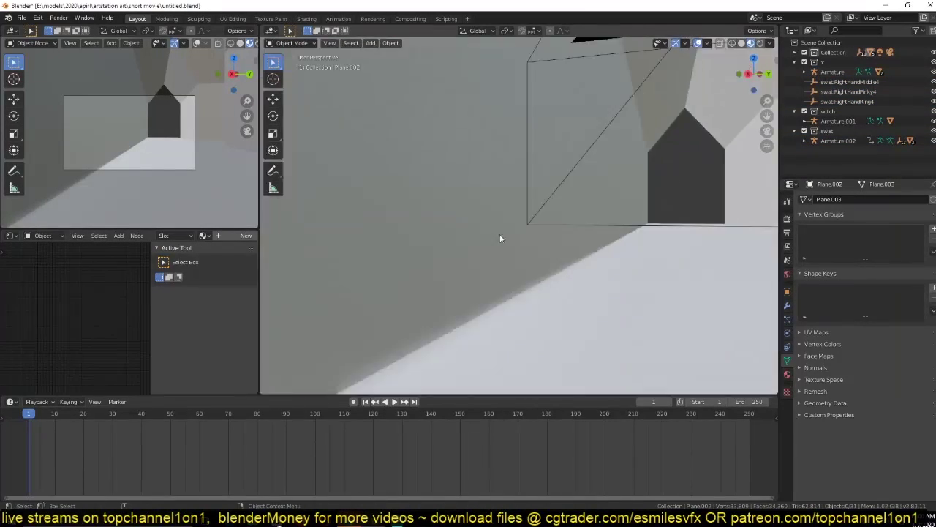
pyautogui.hotkey('shift', 'z')
pyautogui.scroll(-5, 582, 259)
pyautogui.hotkey('shift', 'z')
pyautogui.scroll(4, 472, 240)
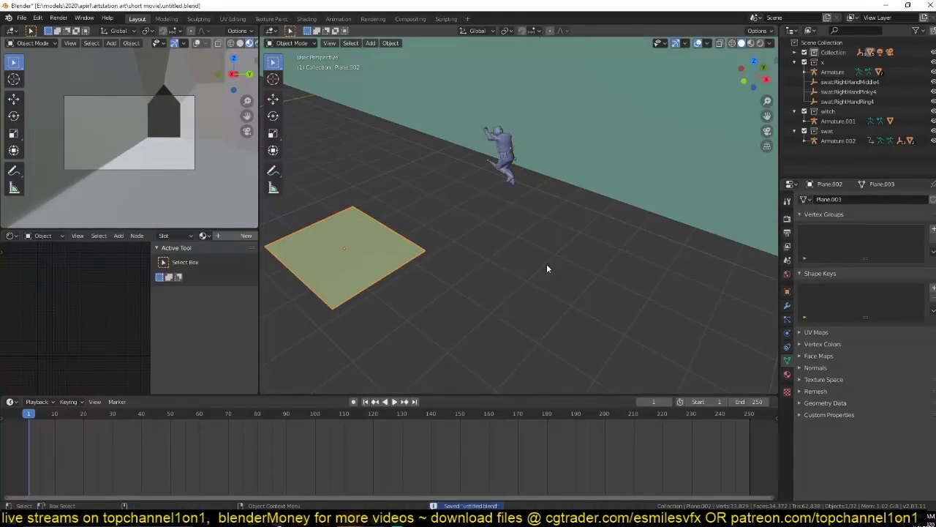
# - Add a hair particle system to the plane with 20 particles rendered as a collection
pyautogui.click(788, 320)
pyautogui.click(932, 207)
pyautogui.click(903, 253)
pyautogui.doubleClick(890, 295)
pyautogui.write('20')
pyautogui.press('Return')
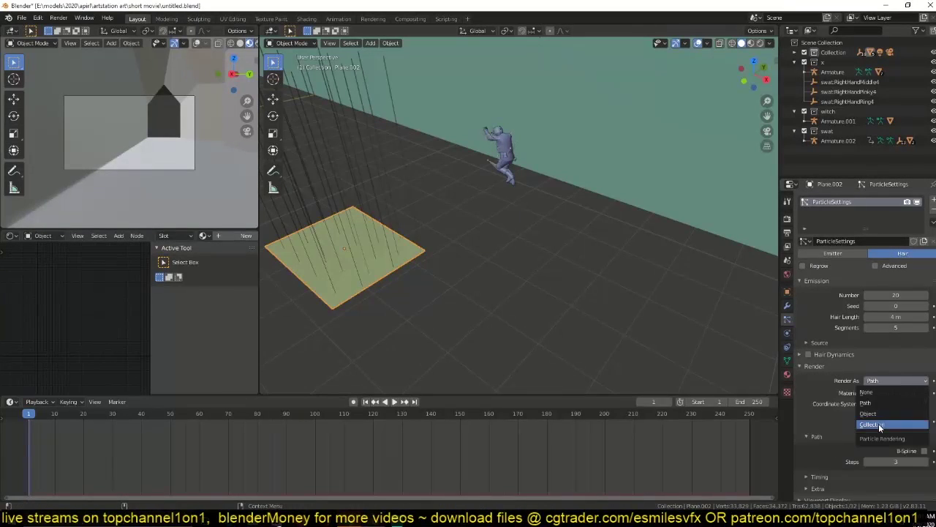
pyautogui.click(879, 423)
# - Inspect the scattered soldiers from above and select the soldier rig's bone-end objects
pyautogui.scroll(3, 595, 273)
pyautogui.scroll(-3, 615, 338)
pyautogui.click(571, 171)
pyautogui.press('KP_7')
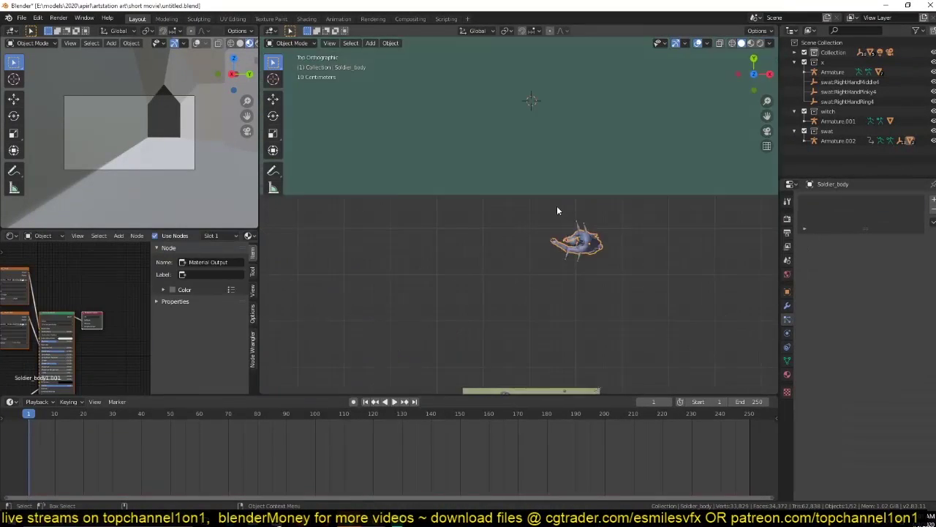
pyautogui.moveTo(557, 210); pyautogui.dragTo(515, 259, button='middle')
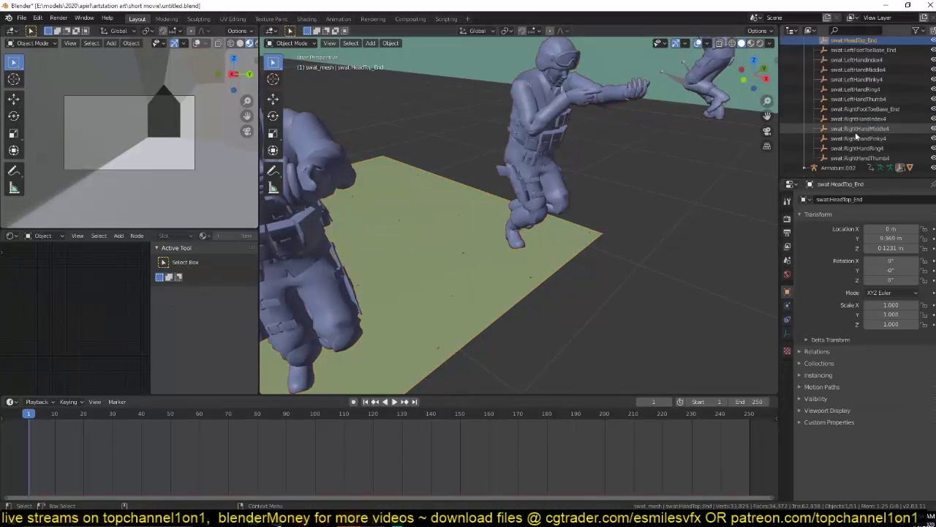
pyautogui.click(863, 129)
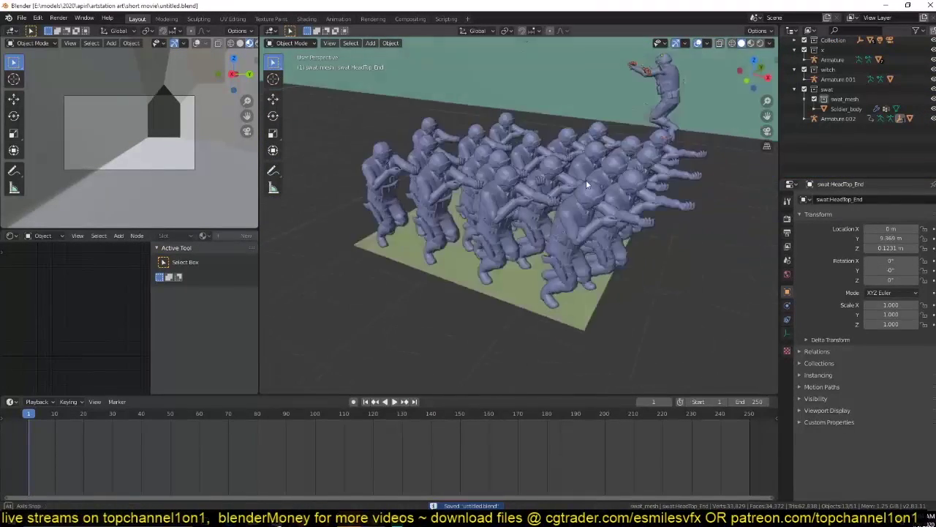
# - Set particle emission to Verts and widen the plane along X into spaced rows
pyautogui.click(888, 358)
pyautogui.click(889, 346)
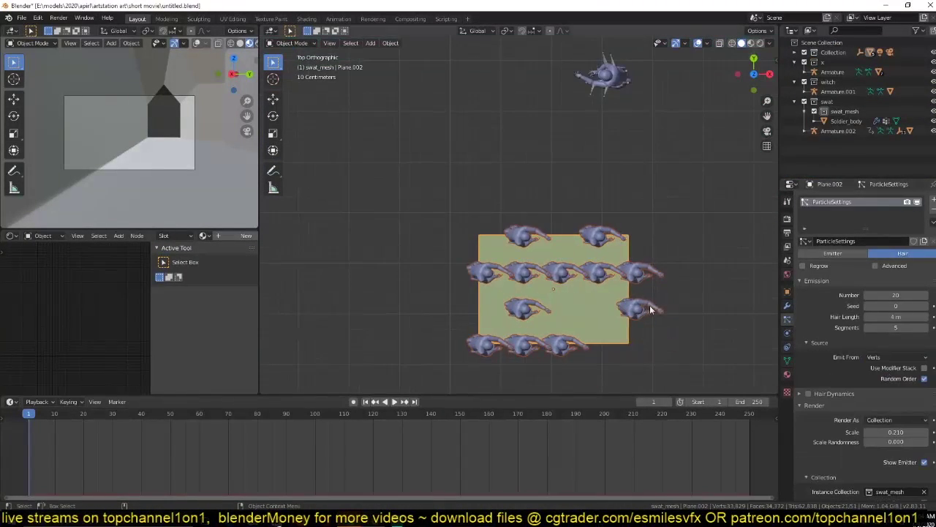
pyautogui.press('Tab')
pyautogui.press('Tab')
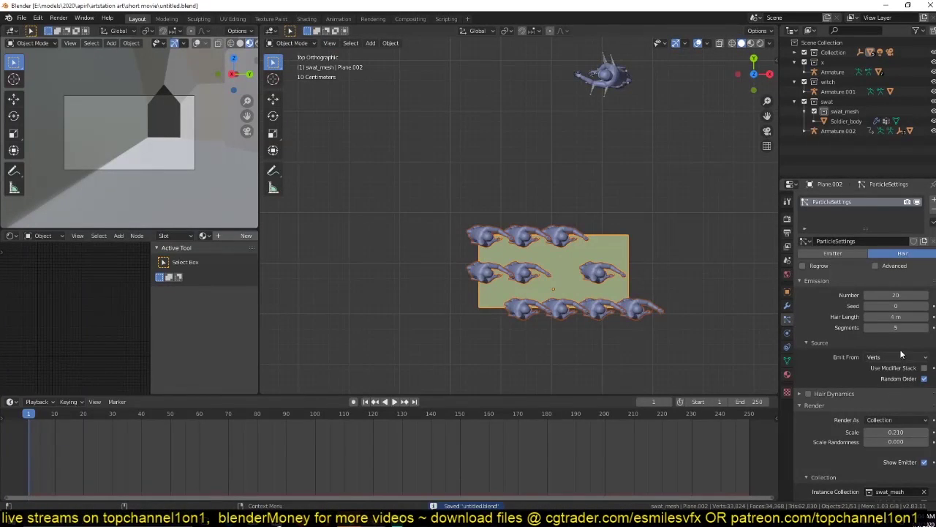
pyautogui.press('s')
pyautogui.press('x')
pyautogui.click(615, 301)
pyautogui.moveTo(615, 302)
pyautogui.mouseDown(button='middle')
pyautogui.moveTo(755, 361)
pyautogui.moveTo(776, 351)
pyautogui.moveTo(729, 50)
pyautogui.moveTo(397, 234)
pyautogui.moveTo(499, 251)
pyautogui.mouseUp(button='middle')
pyautogui.click(787, 291)
# - Select the soldier armature, preview the crowd animation, and save the blend file
pyautogui.click(590, 116)
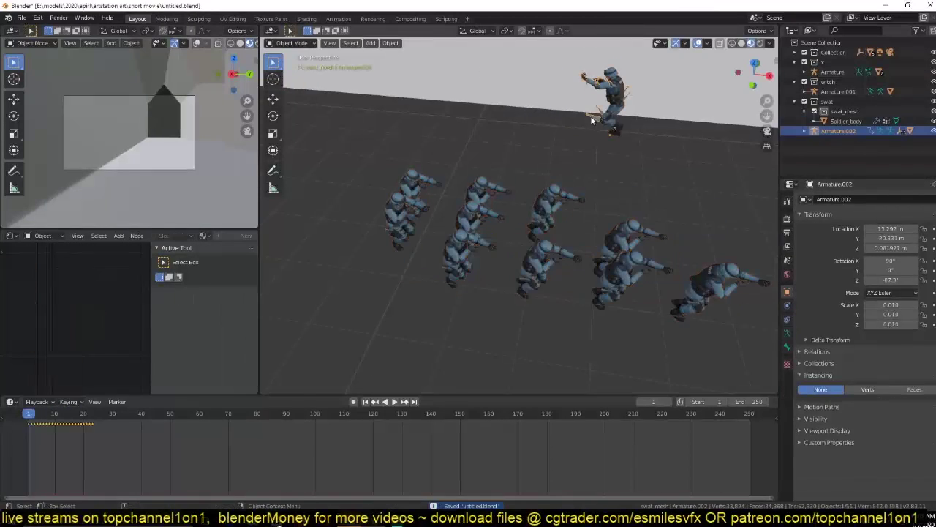
pyautogui.press('space')
pyautogui.scroll(5, 472, 300)
pyautogui.press('Escape')
pyautogui.hotkey('ctrl', 's')
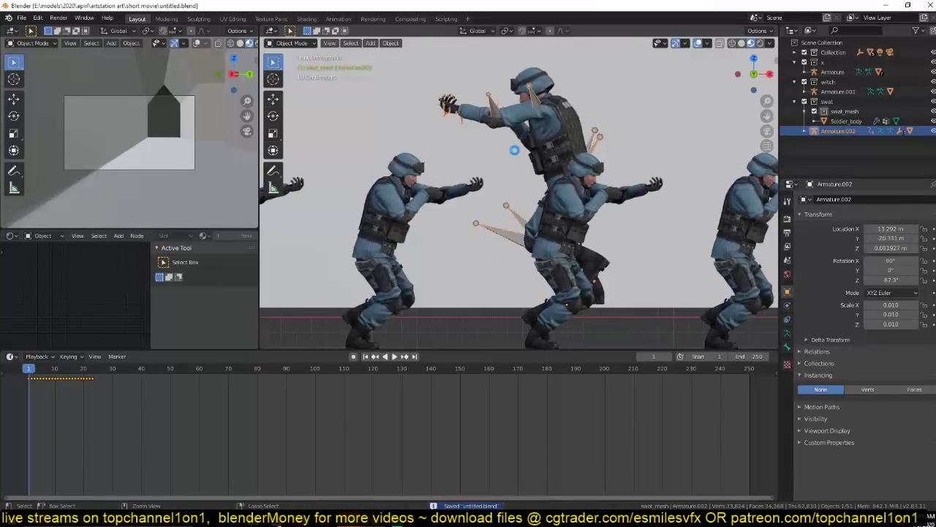
# - Review the animation curves in the Graph Editor, then bring up the File import menu
pyautogui.hotkey('shift', 'F12')
pyautogui.hotkey('ctrl', 'Tab')
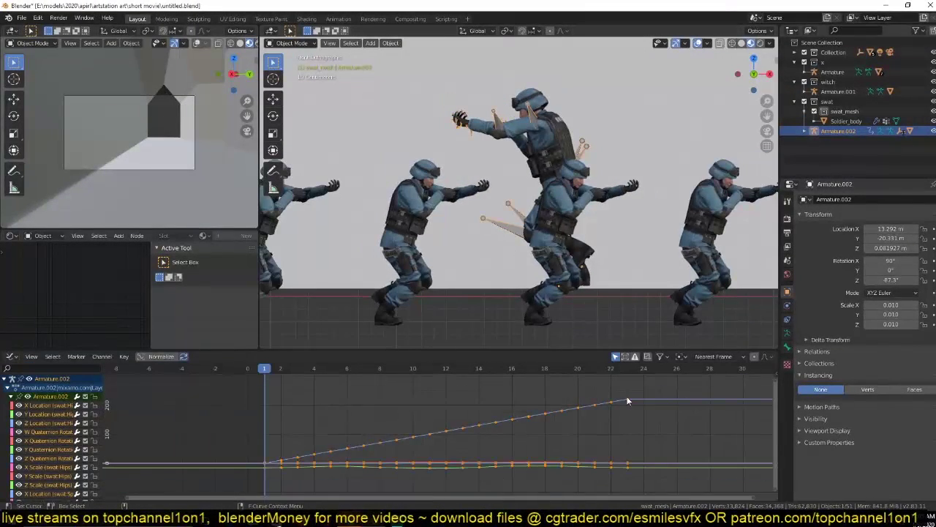
pyautogui.press('space')
pyautogui.rightClick(323, 386)
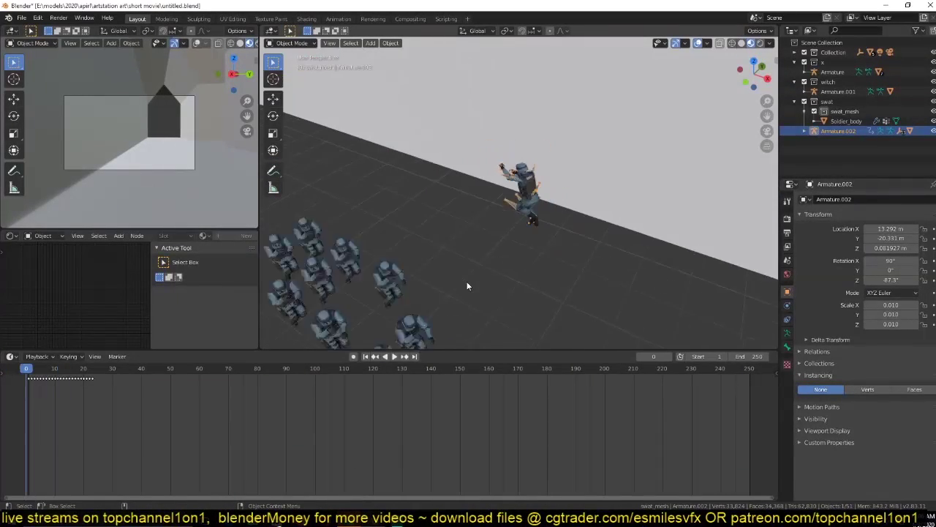
pyautogui.press('Escape')
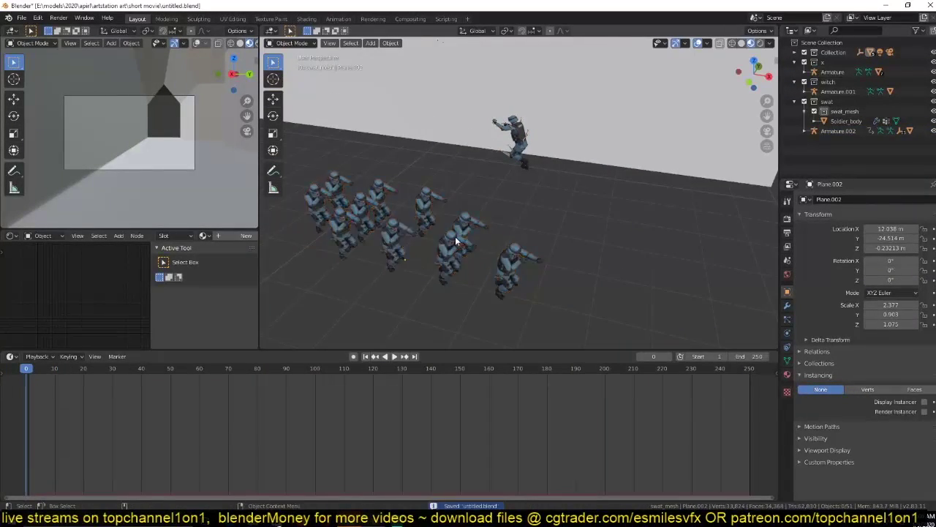
pyautogui.click(22, 18)
# - Bring up the import file browser, then start resizing in top orthographic view
pyautogui.click(143, 207)
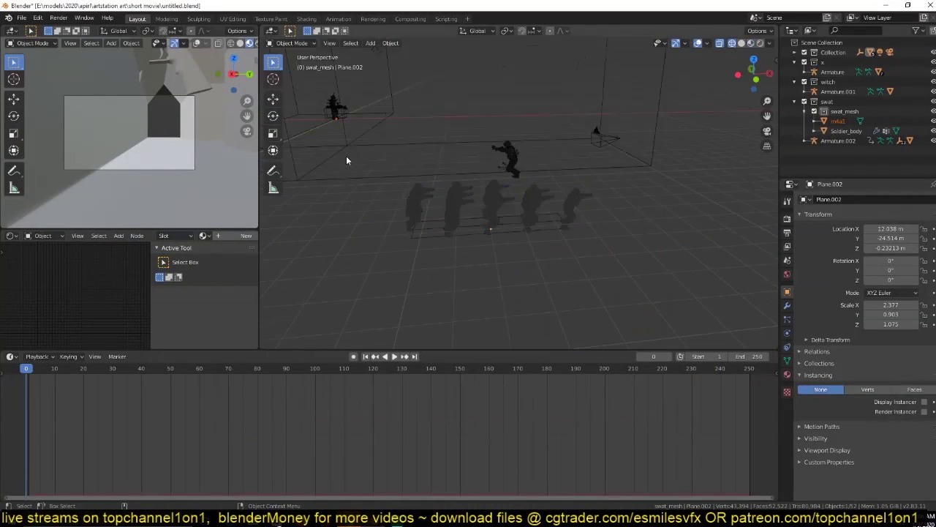
pyautogui.press('KP_7')
pyautogui.press('s')
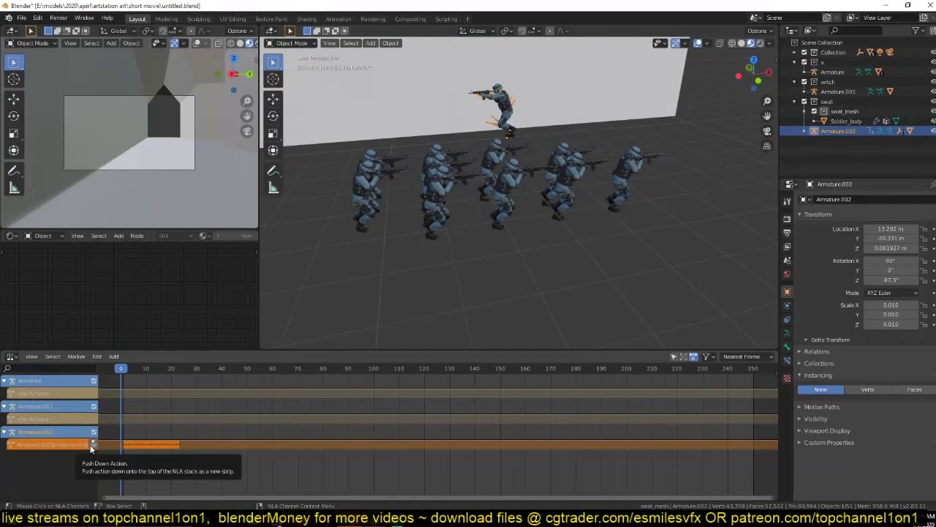
# - Push Armature.002's action into an NLA strip and shift it about 23 frames later
pyautogui.click(91, 449)
pyautogui.moveTo(150, 456); pyautogui.dragTo(208, 478)
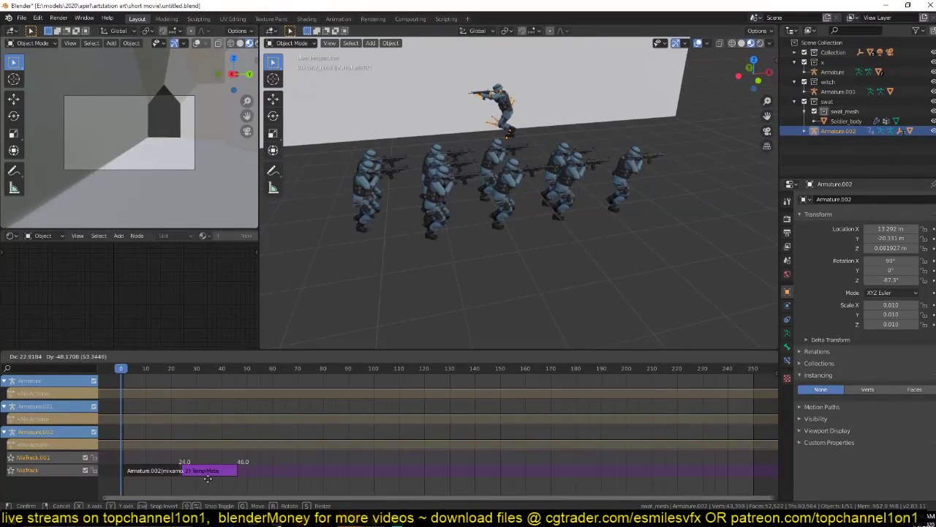
pyautogui.click(290, 497)
pyautogui.press('space')
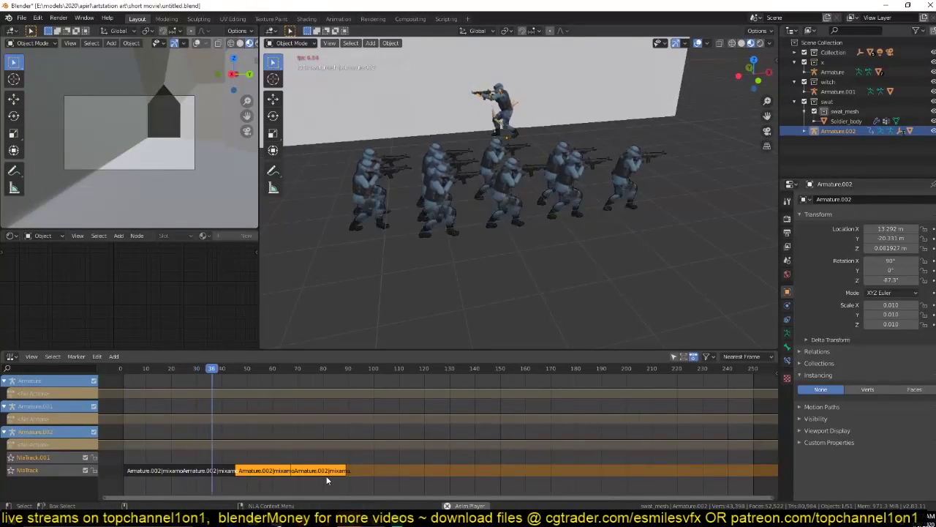
pyautogui.click(492, 465)
pyautogui.click(465, 208)
pyautogui.press('KP_Decimal')
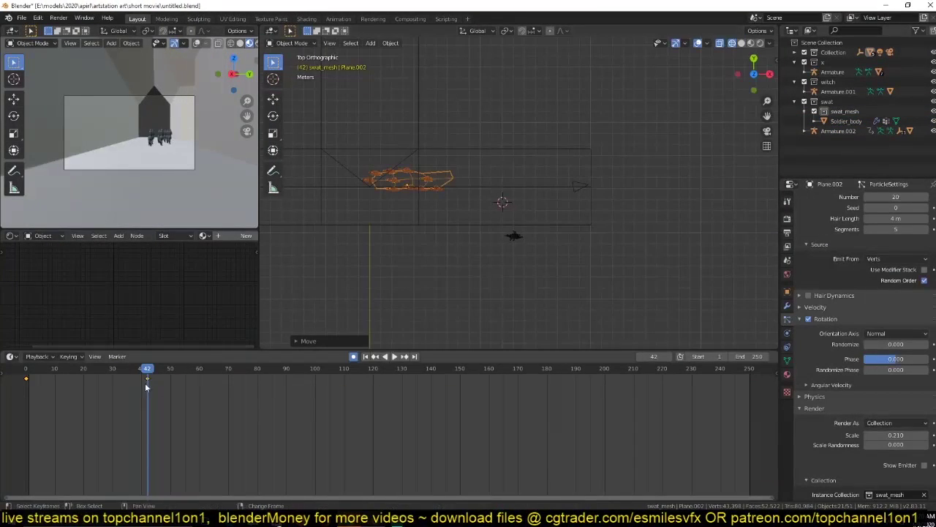
# - Rotate the crowd plane and preview its animation from the start
pyautogui.press('Return')
pyautogui.press('space')
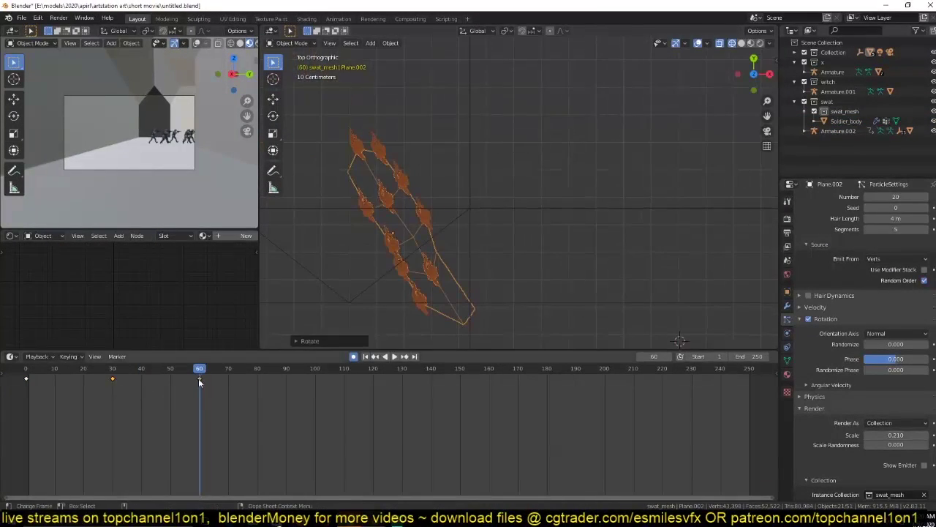
pyautogui.hotkey('shift', 'Left')
pyautogui.press('space')
pyautogui.press('r')
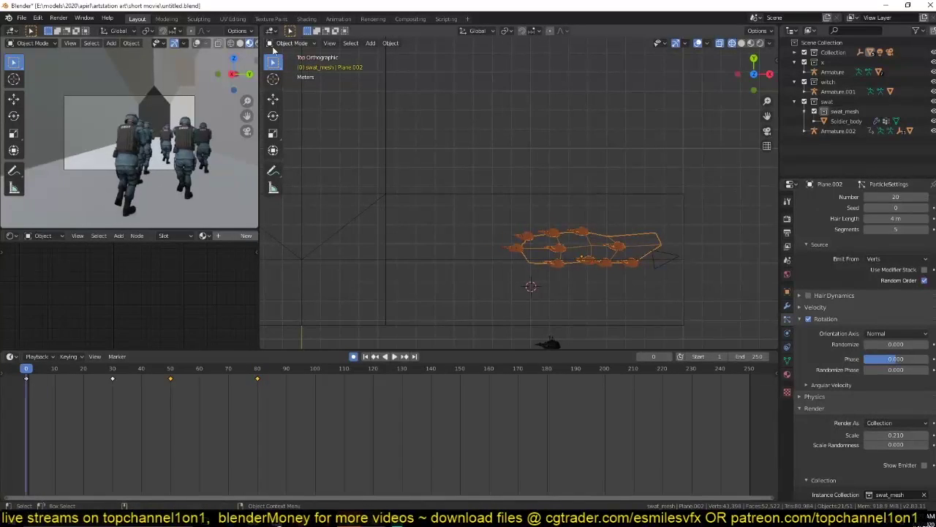
# - Switch the left view to solid shading, check the camera lens, and select plane with soldiers
pyautogui.click(240, 43)
pyautogui.click(256, 42)
pyautogui.click(665, 257)
pyautogui.click(787, 293)
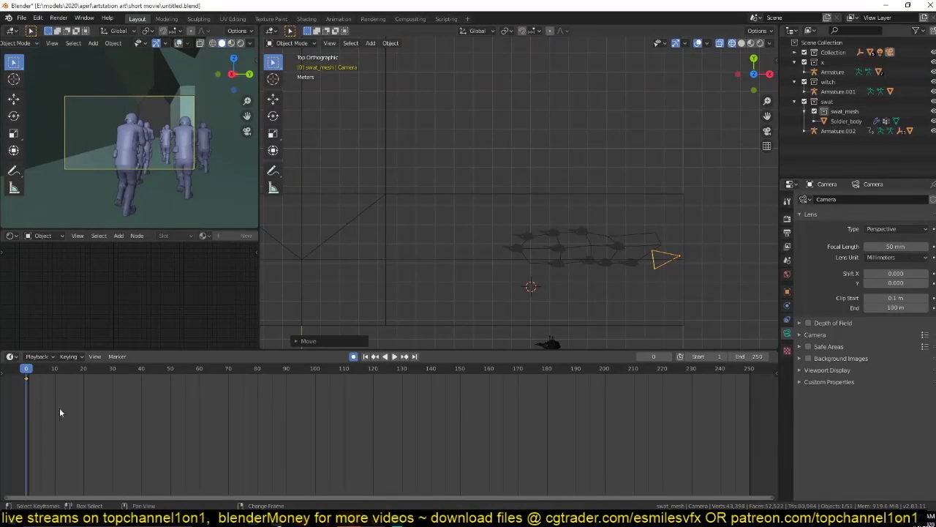
pyautogui.moveTo(518, 218); pyautogui.dragTo(406, 278)
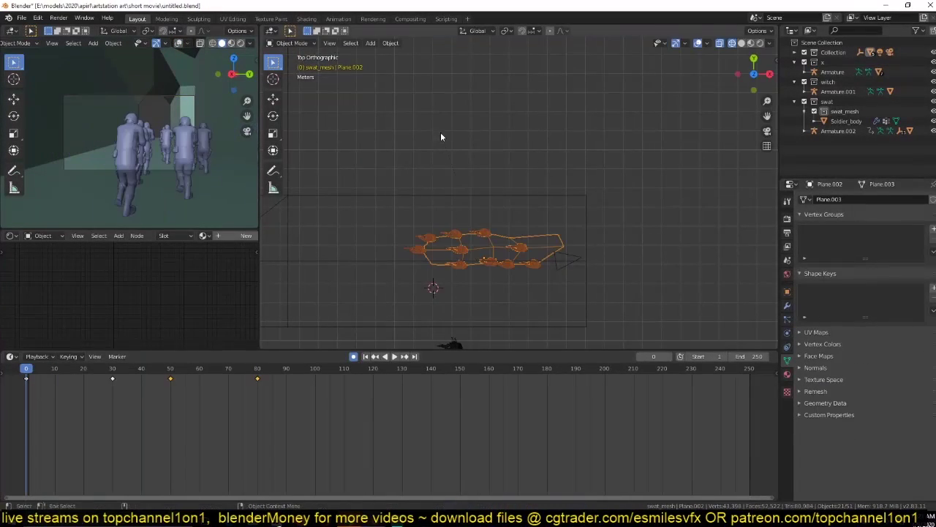
# - Turn the crowd plane 90 degrees upright and select the armature together with the plane
pyautogui.press('r')
pyautogui.click(489, 166)
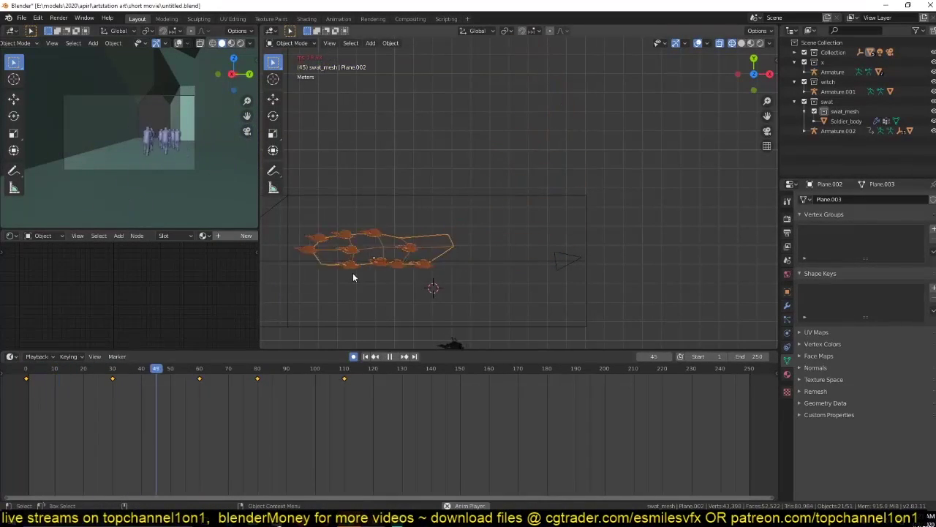
pyautogui.press('Escape')
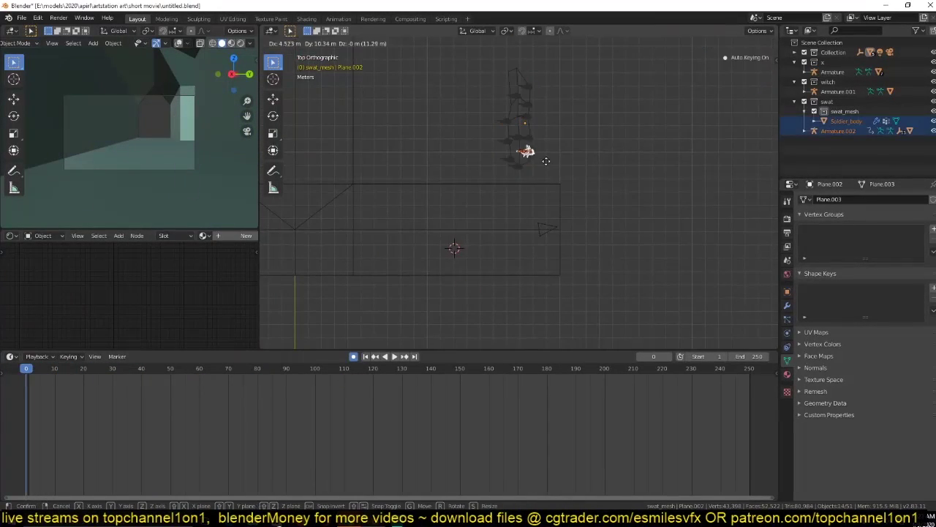
pyautogui.click(546, 161)
pyautogui.scroll(3, 543, 160)
pyautogui.click(589, 209)
pyautogui.keyDown('shift'); pyautogui.click(593, 204); pyautogui.keyUp('shift')
# - Parent the armature to the crowd plane and select a strip of corridor faces
pyautogui.hotkey('ctrl', 'p')
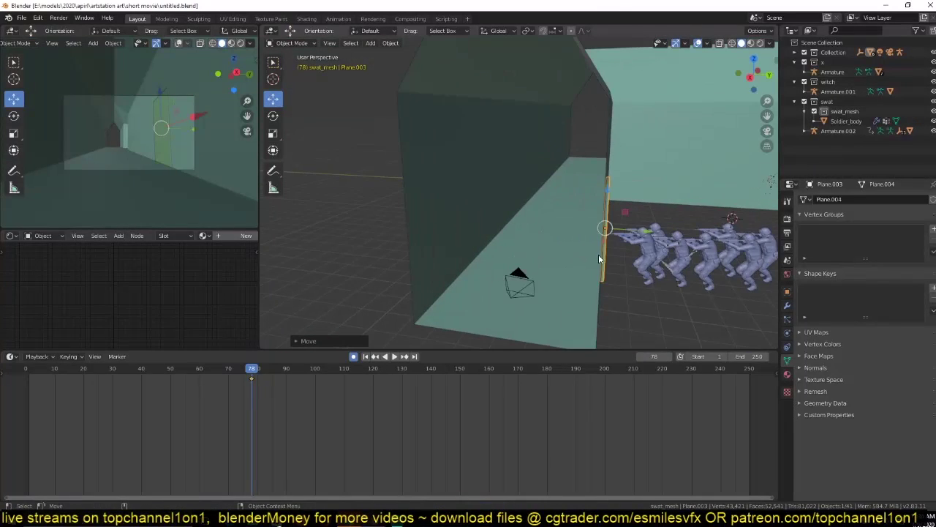
pyautogui.moveTo(564, 206); pyautogui.dragTo(519, 261, button='middle')
pyautogui.press('Tab')
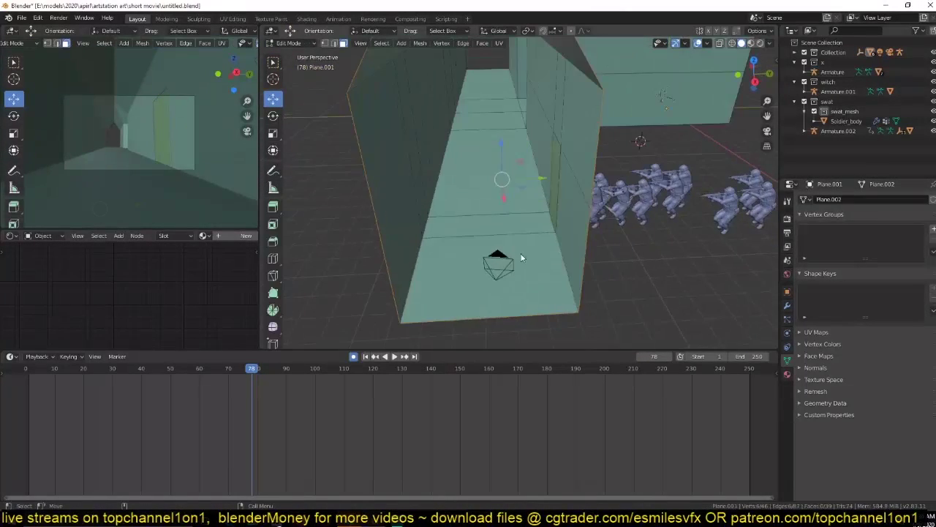
pyautogui.click(512, 263)
pyautogui.keyDown('ctrl'); pyautogui.click(495, 129); pyautogui.keyUp('ctrl')
pyautogui.keyDown('ctrl'); pyautogui.click(472, 203); pyautogui.keyUp('ctrl')
pyautogui.press('Tab')
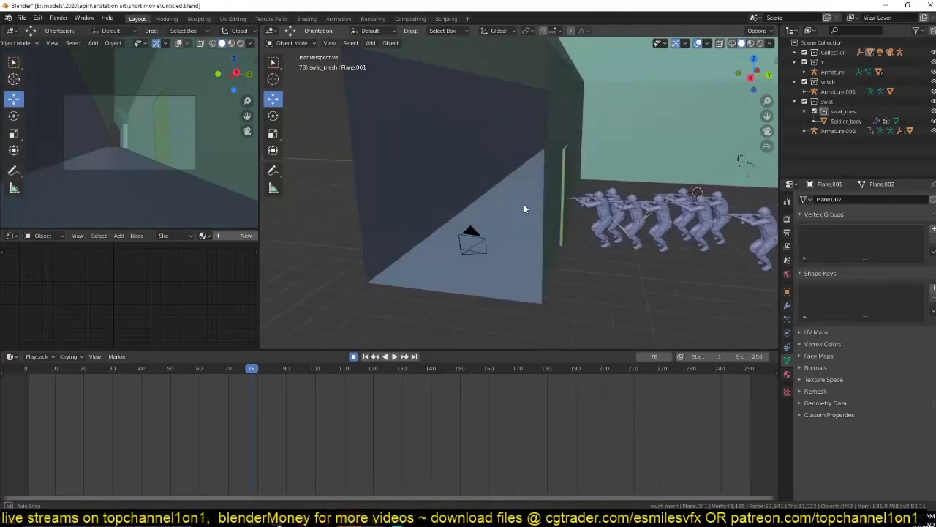
# - Move the thin door plane beside the soldiers and save the file
pyautogui.click(564, 175)
pyautogui.press('g')
pyautogui.click(588, 190)
pyautogui.hotkey('ctrl', 's')
pyautogui.press('x')
# - Give the door plane rigid body physics with a Box collision shape
pyautogui.click(272, 406)
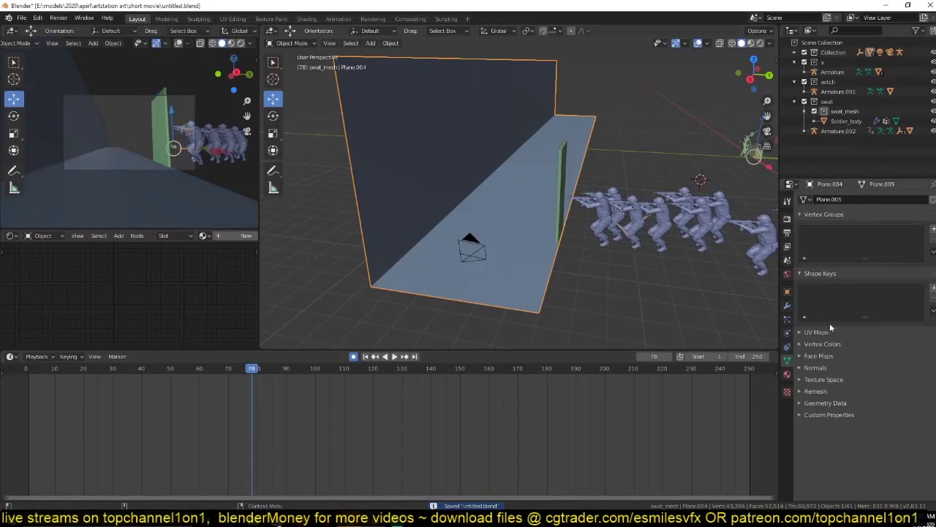
pyautogui.click(787, 333)
pyautogui.click(907, 233)
pyautogui.click(896, 354)
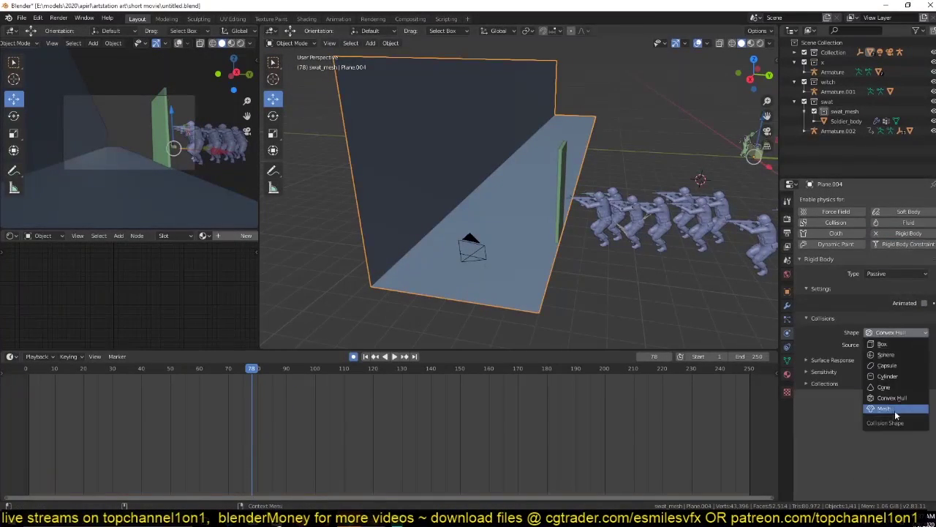
pyautogui.click(894, 307)
# - Play the physics simulation from the start, then add an icosphere in side view
pyautogui.hotkey('shift', 'Left')
pyautogui.press('space')
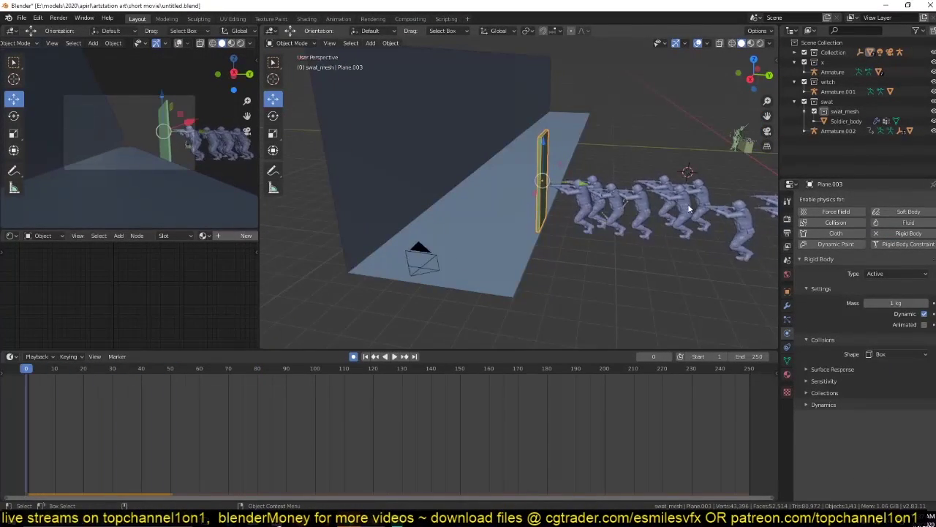
pyautogui.press('space')
pyautogui.press('KP_3')
pyautogui.hotkey('shift', 'a')
pyautogui.click(606, 99)
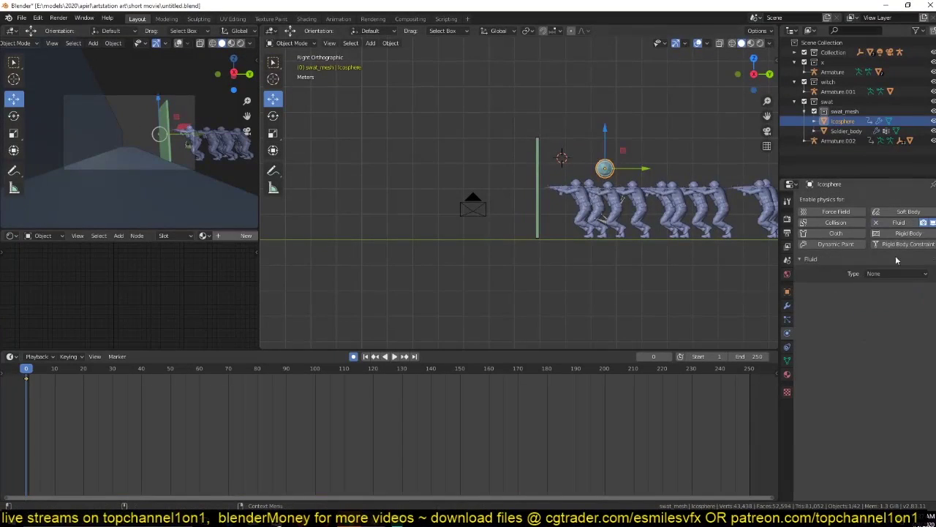
# - Position the icosphere in the door's path at the first frame, then select the corridor floor
pyautogui.press('KP_7')
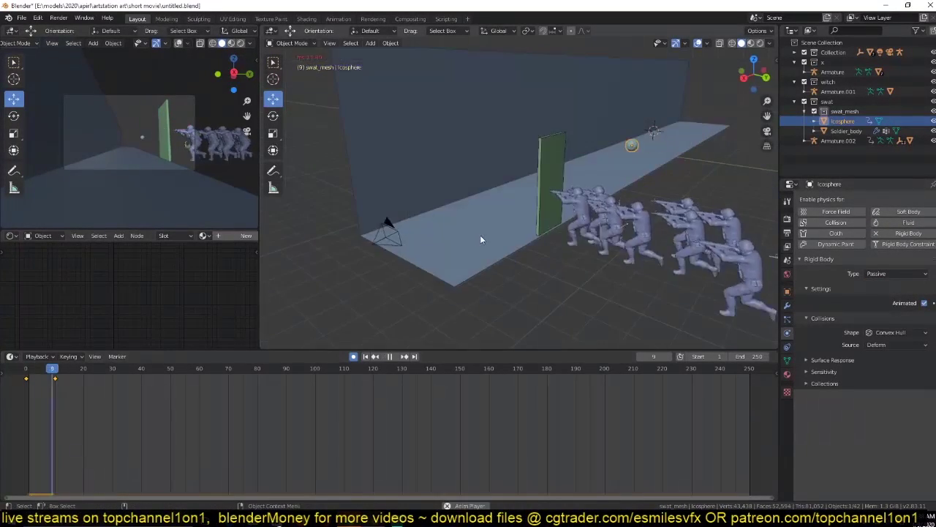
pyautogui.moveTo(439, 307); pyautogui.dragTo(686, 213, button='middle')
pyautogui.hotkey('shift', 'Left')
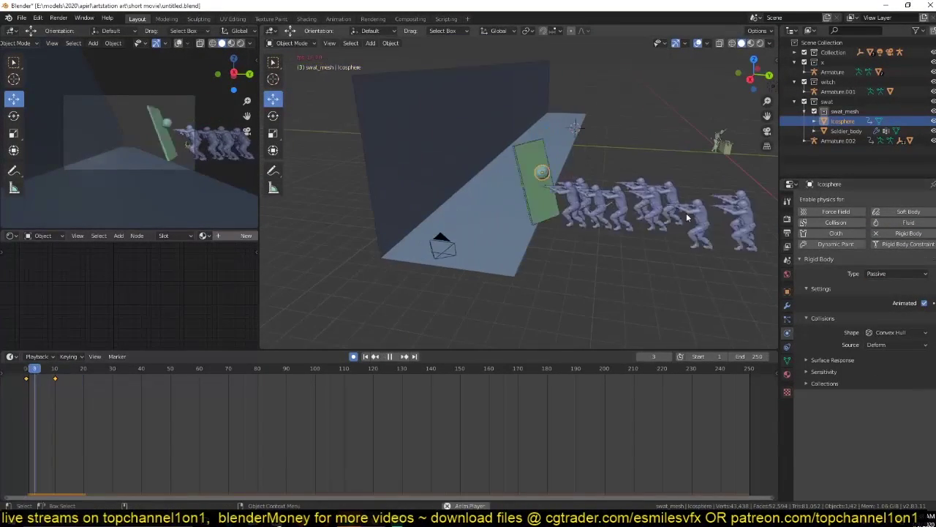
pyautogui.click(547, 189)
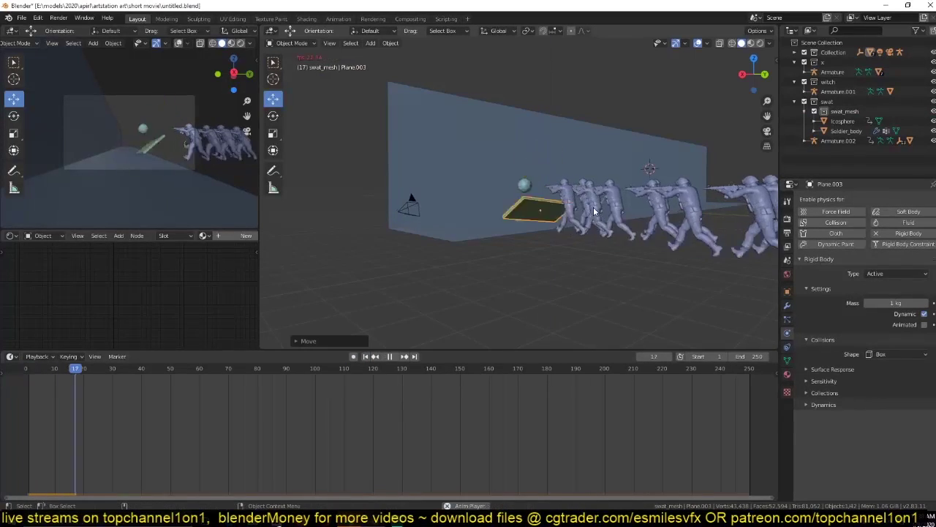
pyautogui.moveTo(409, 307); pyautogui.dragTo(473, 270, button='middle')
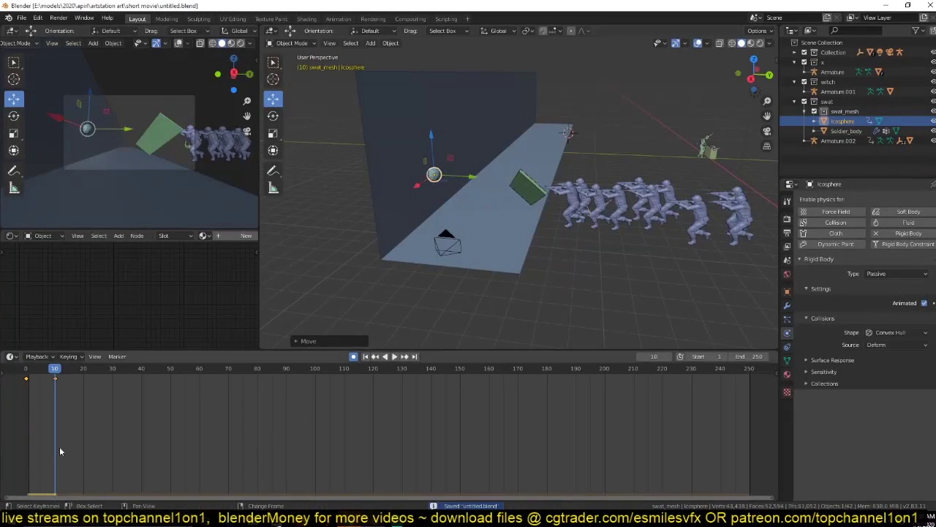
pyautogui.press('Down')
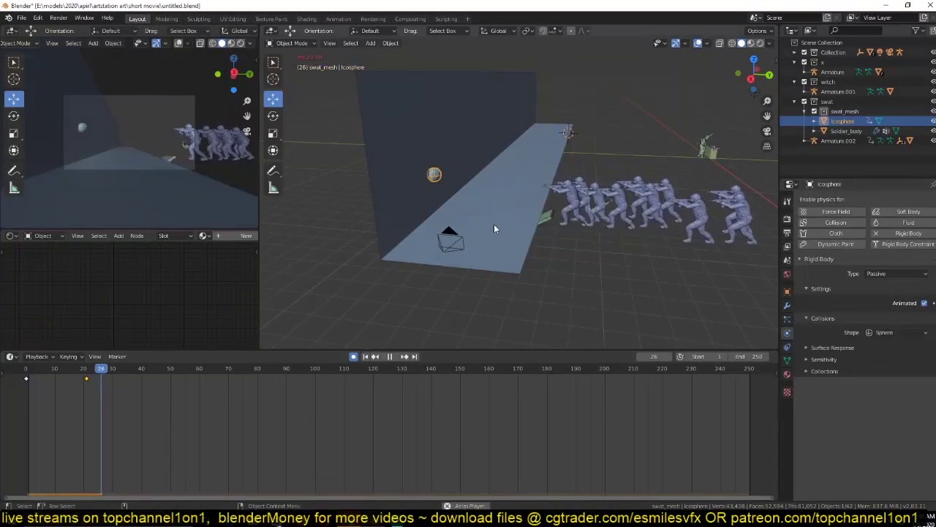
pyautogui.click(592, 233)
# - Apply the floor plane's transforms, check the wall's modifier, and preview the animation
pyautogui.hotkey('ctrl', 'a')
pyautogui.click(649, 229)
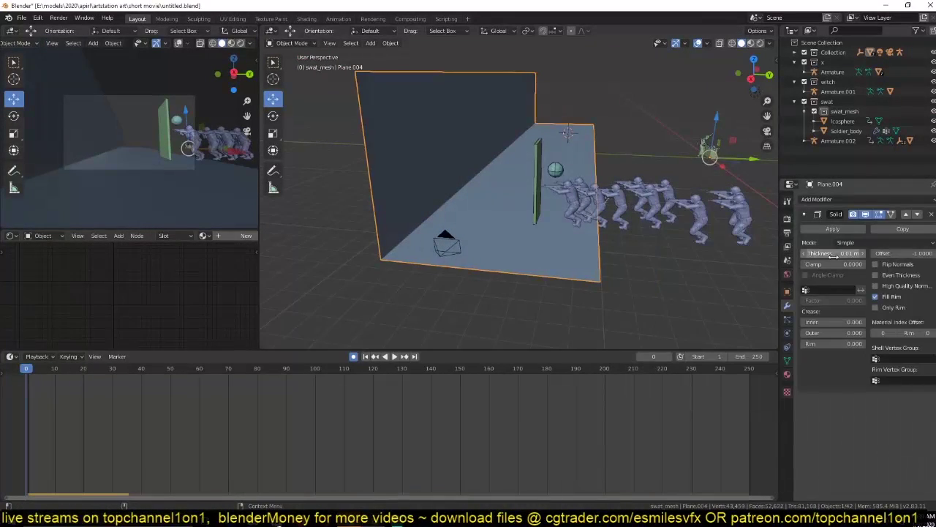
pyautogui.click(787, 305)
pyautogui.press('space')
pyautogui.press('Escape')
# - Bake Plane.003's rigid body physics to keyframes and play the falling panel
pyautogui.click(541, 171)
pyautogui.click(391, 42)
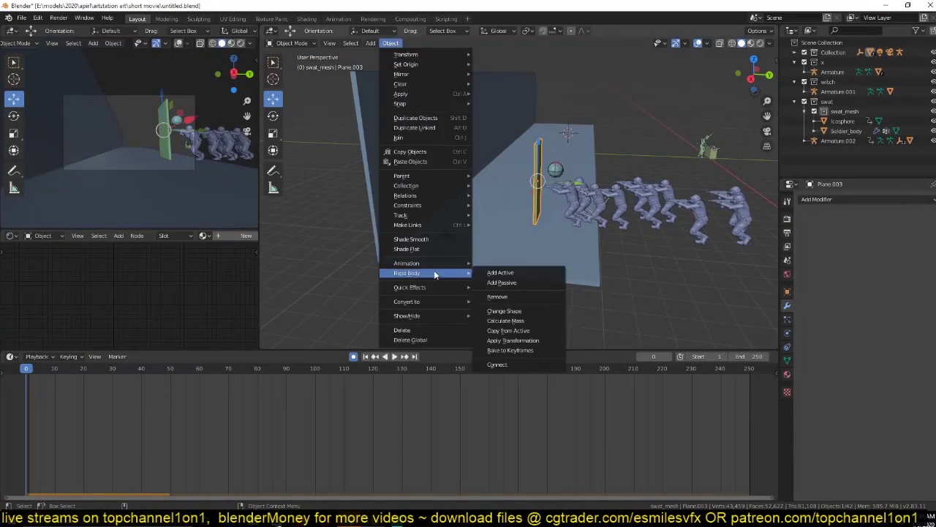
pyautogui.click(512, 347)
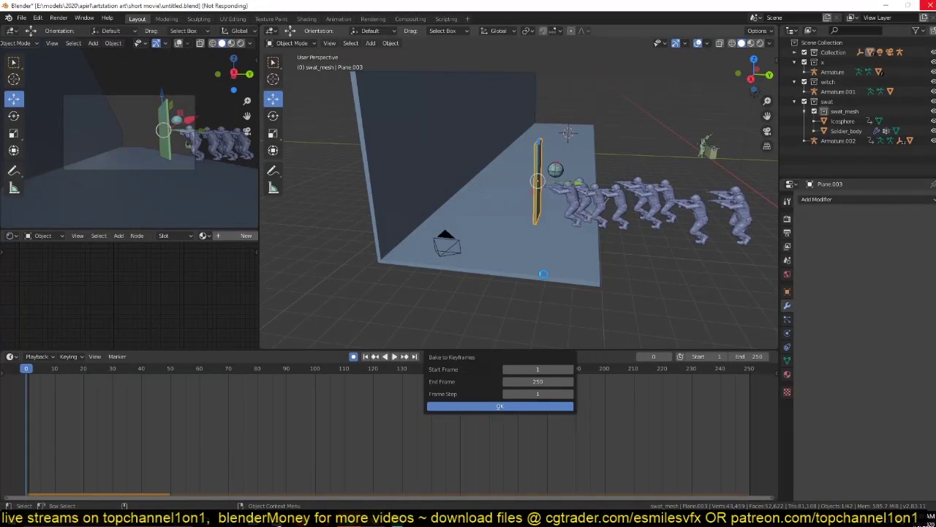
pyautogui.press('space')
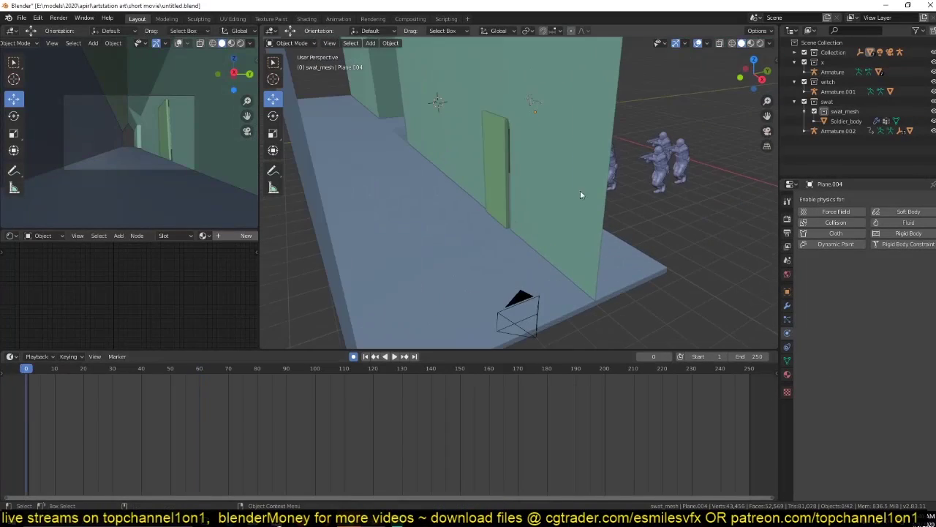
# - Add a parented Empty at the door panel and slide the panel's keyframes later
pyautogui.hotkey('shift', 'a')
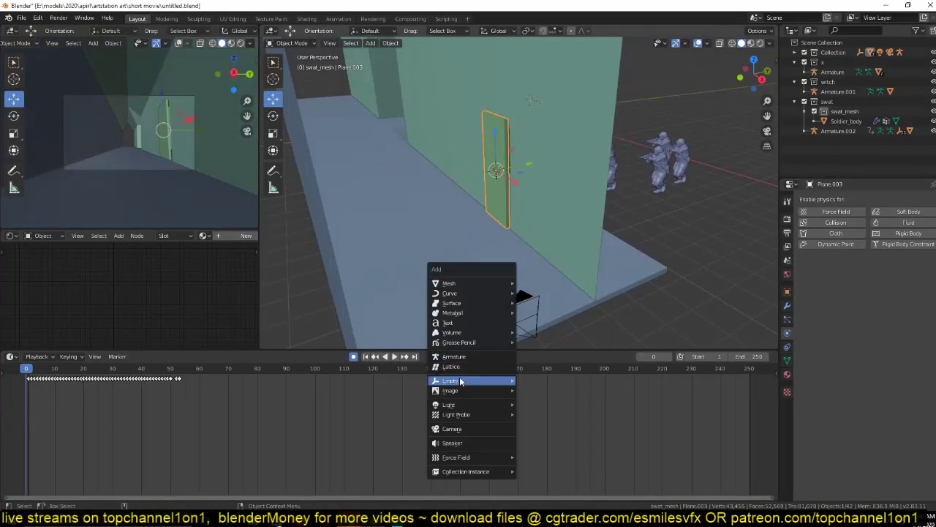
pyautogui.click(546, 424)
pyautogui.hotkey('ctrl', 'p')
pyautogui.click(459, 171)
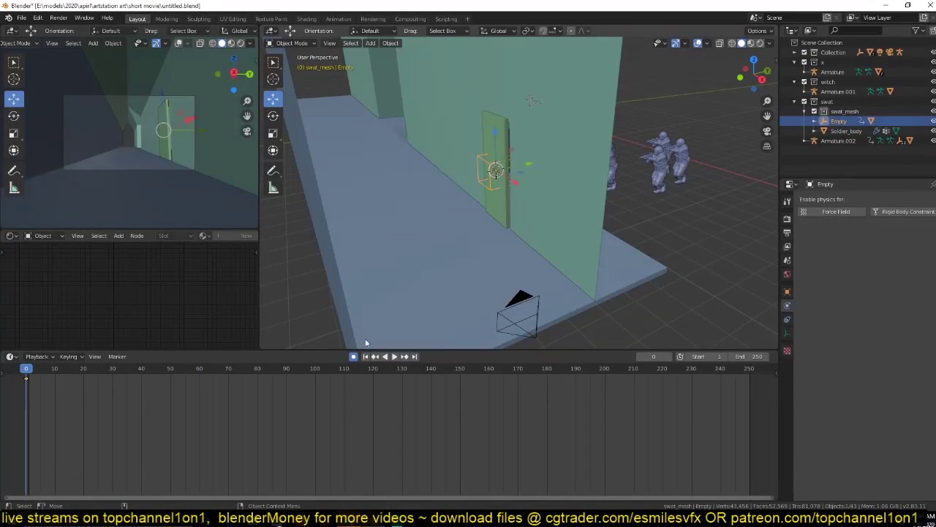
pyautogui.scroll(3, 497, 204)
pyautogui.press('g')
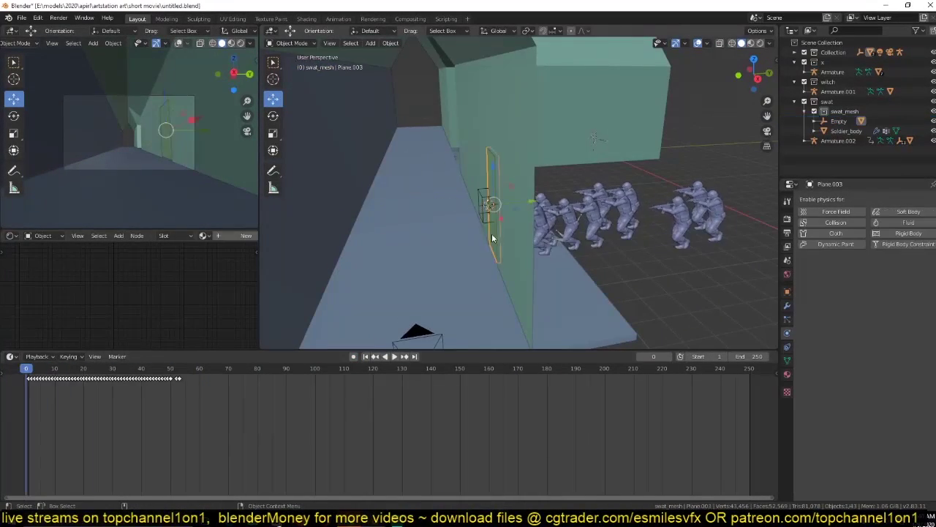
pyautogui.press('g')
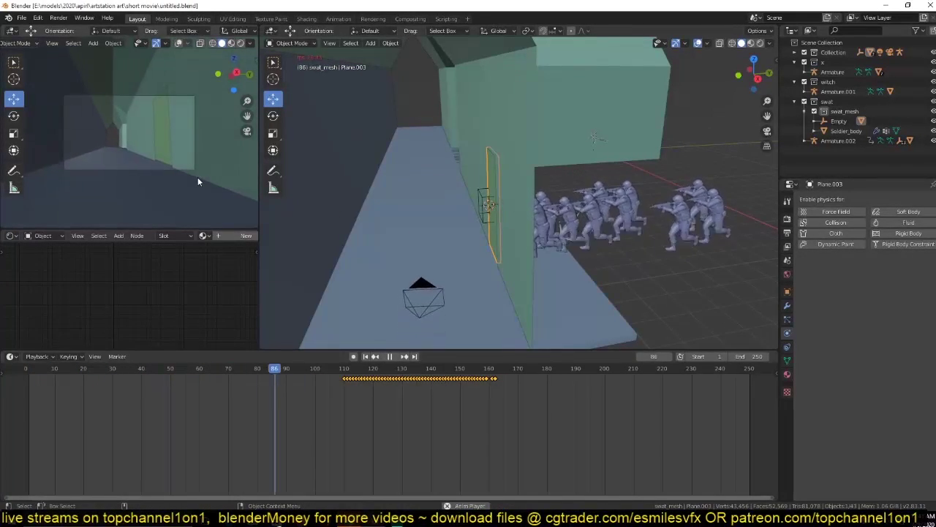
pyautogui.press('Escape')
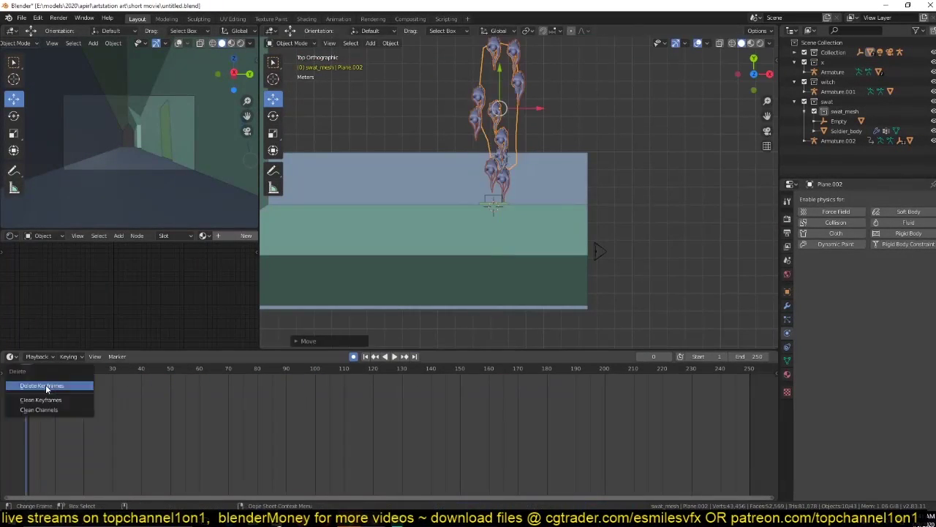
# - Confirm the shifted keyframe timing and replay the animation from the start
pyautogui.press('Escape')
pyautogui.press('space')
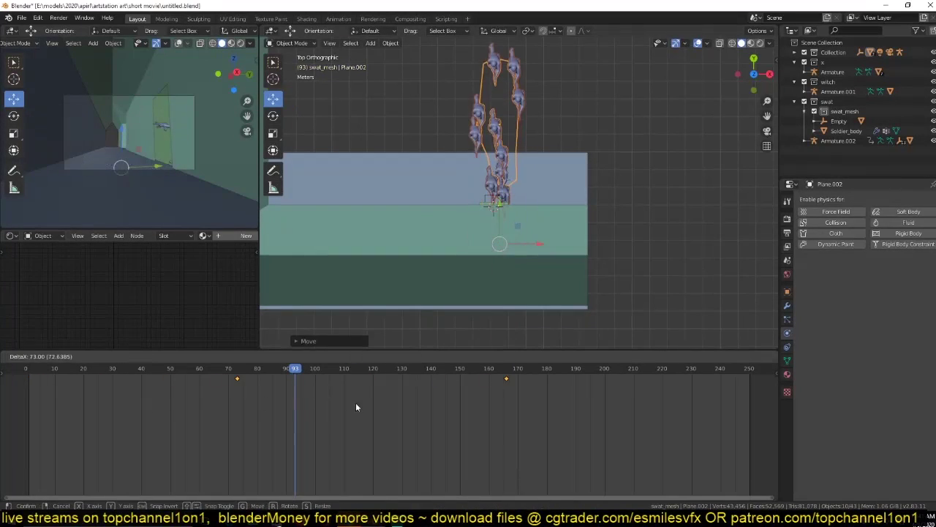
pyautogui.click(609, 377)
pyautogui.press('space')
# - Select Plane.002 in wireframe shading and enter Edit Mode on its vertices
pyautogui.click(496, 203)
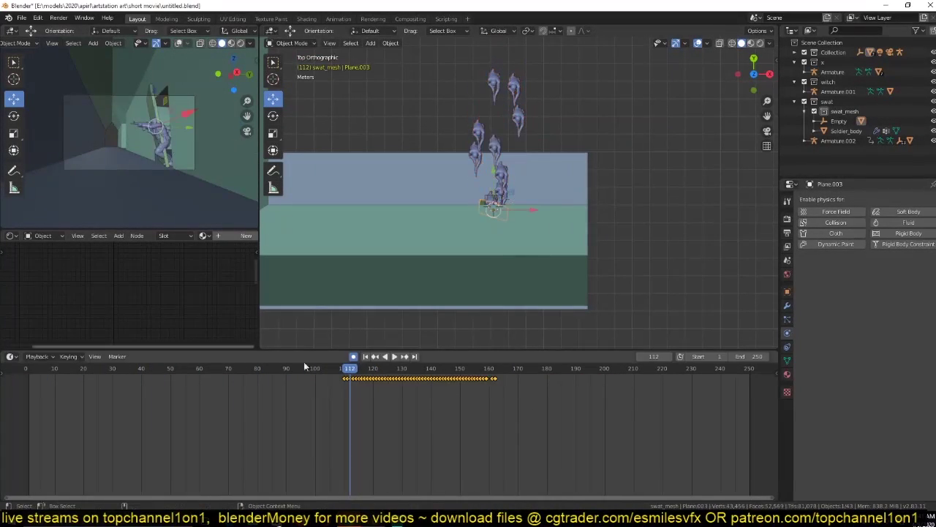
pyautogui.click(515, 223)
pyautogui.press('z')
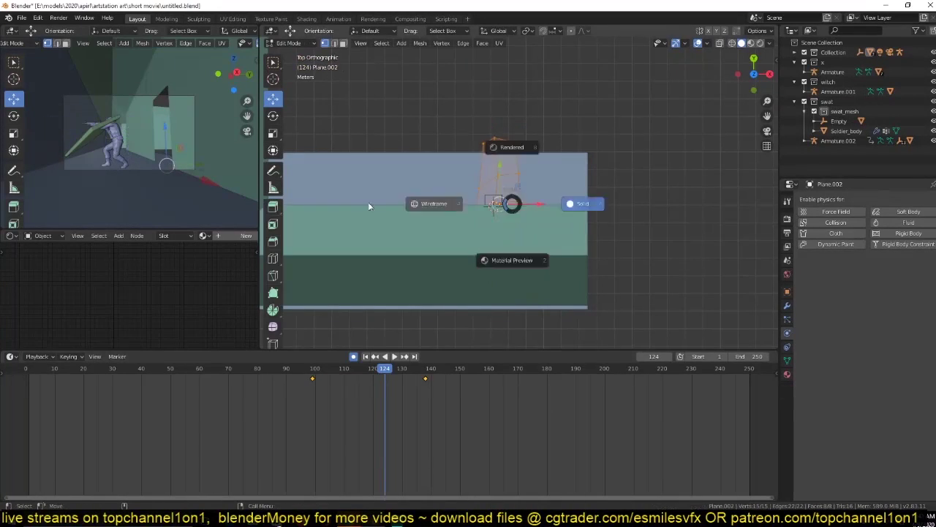
pyautogui.click(368, 202)
pyautogui.press('Tab')
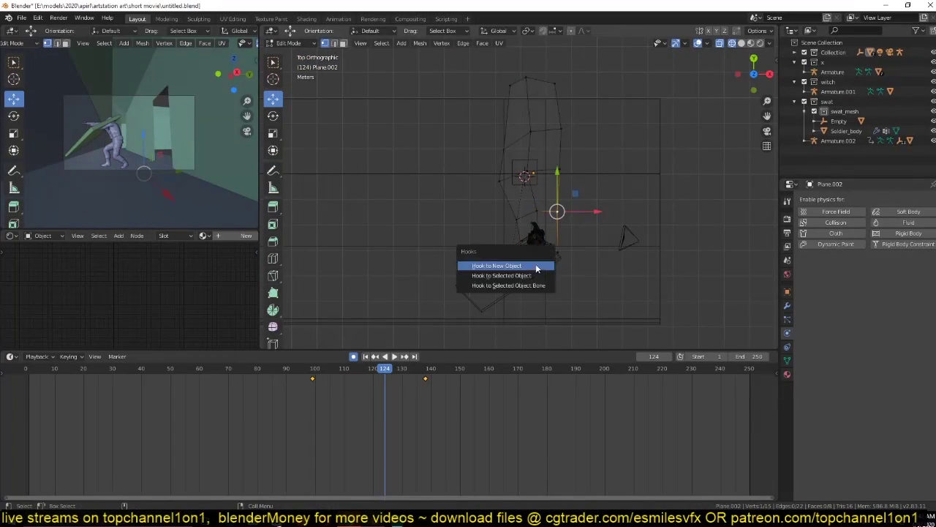
# - Hook Plane.002's vertices to new empties and position each hook empty
pyautogui.hotkey('shift', 'd')
pyautogui.click(570, 192)
pyautogui.hotkey('shift', 'd')
pyautogui.click(577, 160)
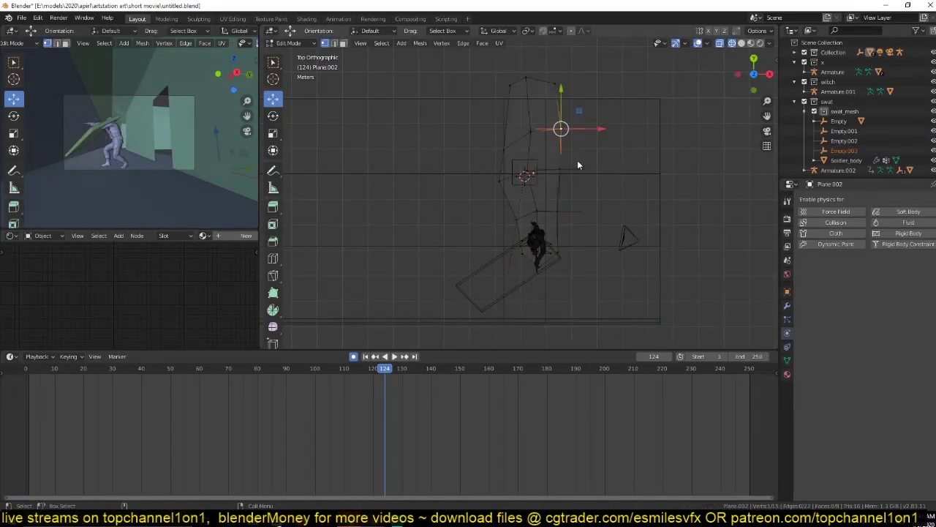
pyautogui.click(616, 213)
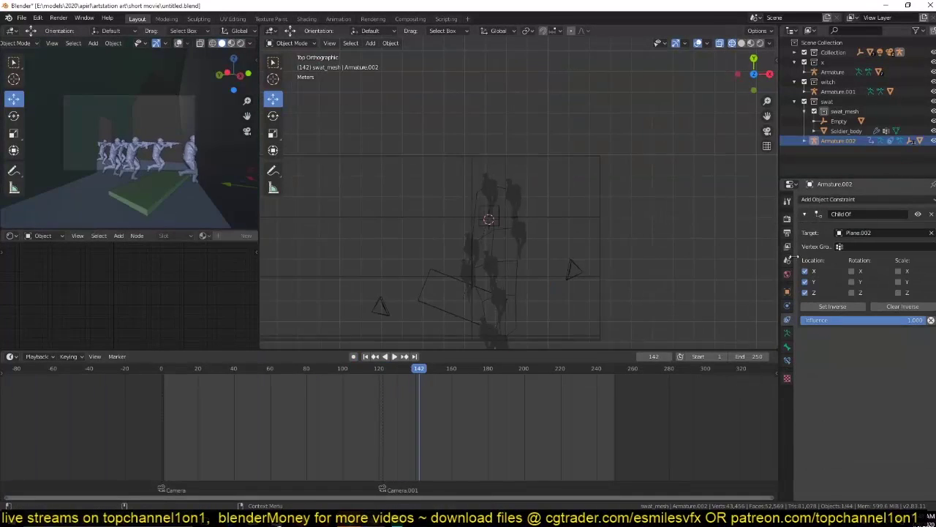
# - Move the soldier armature in top view with auto keyframing on, then play the animation
pyautogui.press('g')
pyautogui.click(354, 356)
pyautogui.moveTo(383, 369); pyautogui.dragTo(409, 370)
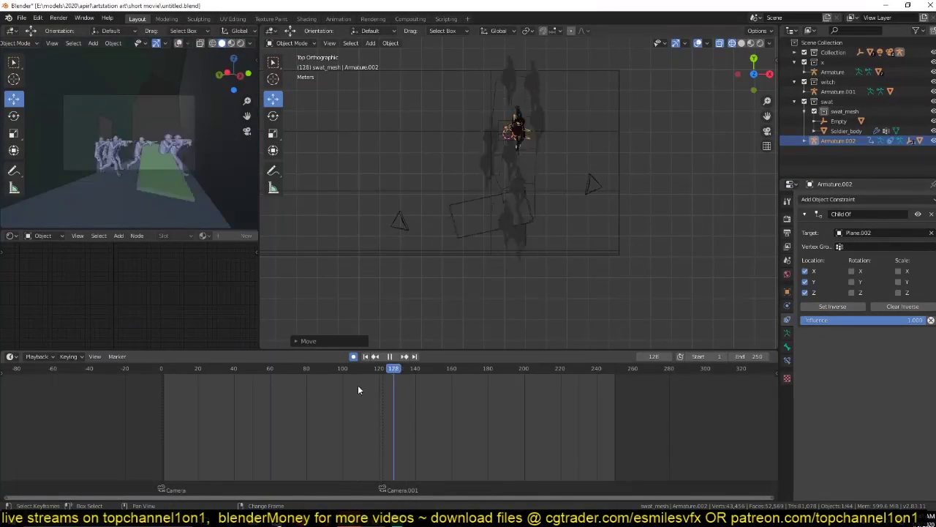
pyautogui.press('g')
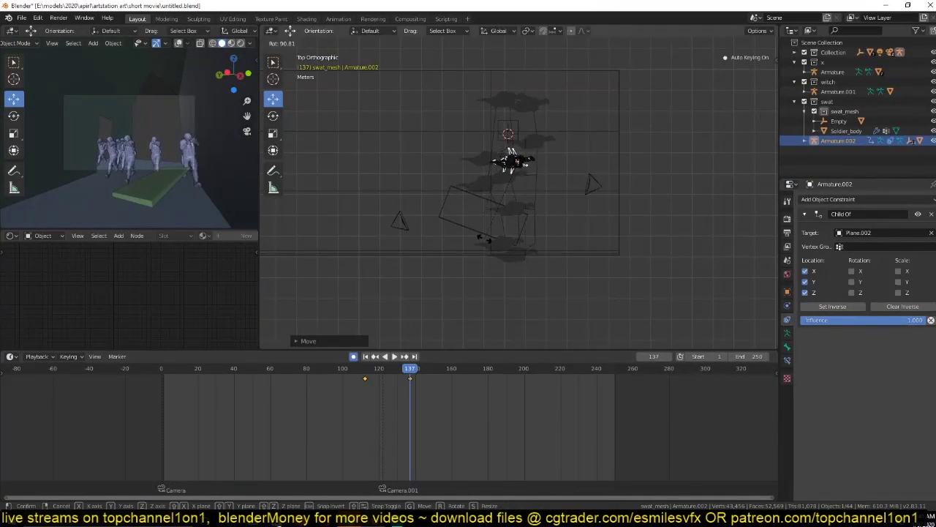
pyautogui.press('Return')
pyautogui.press('Right')
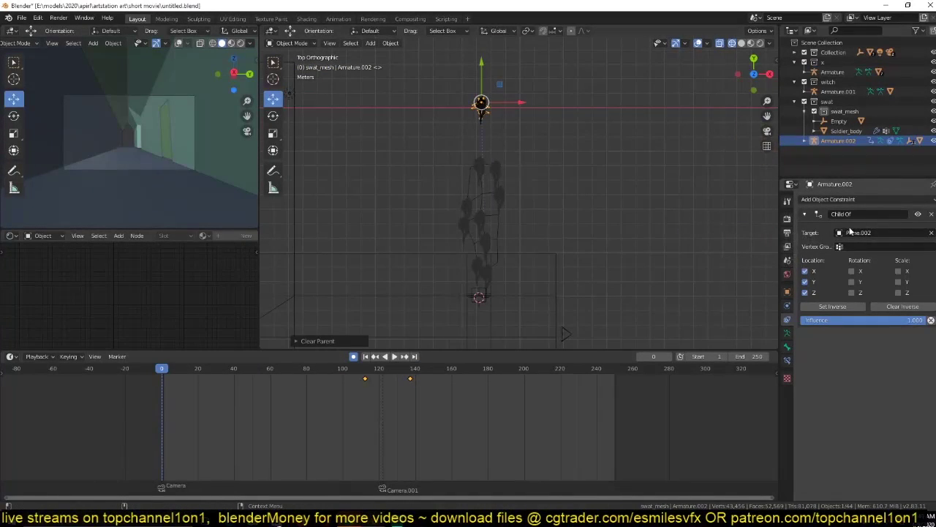
pyautogui.press('space')
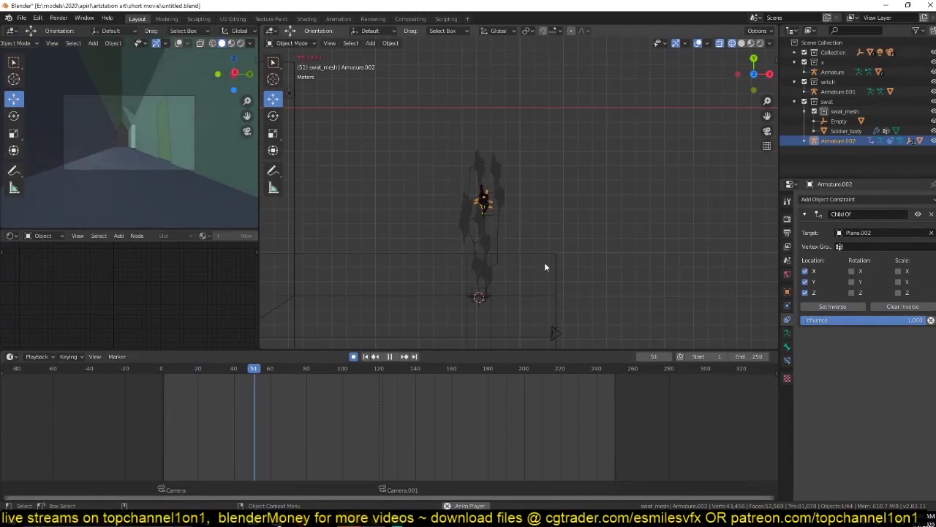
pyautogui.moveTo(162, 399); pyautogui.dragTo(387, 399)
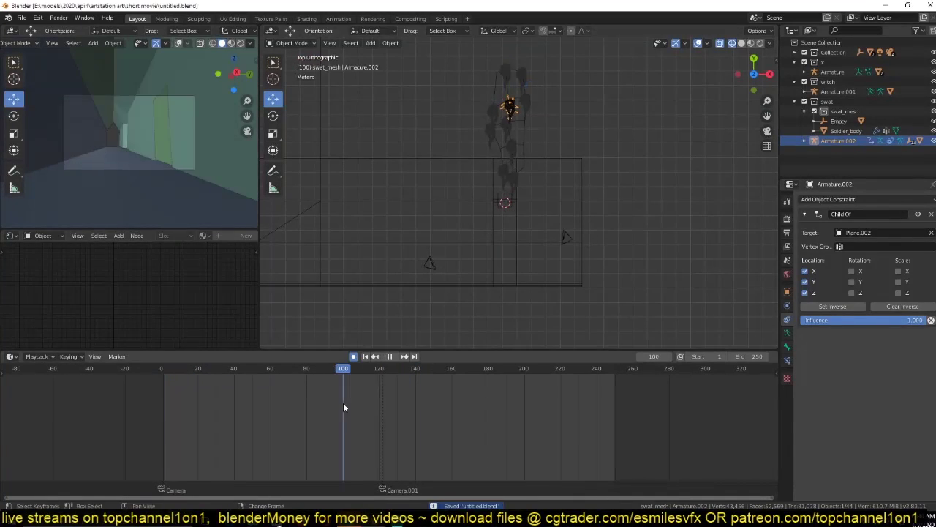
# - Turn the soldier armature to a new heading and replay the animation to frame 127
pyautogui.press('r')
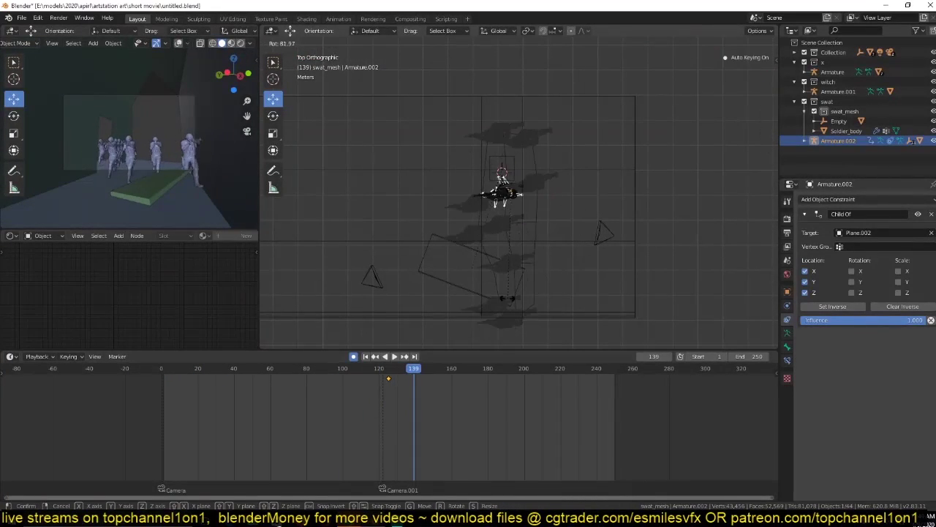
pyautogui.click(508, 273)
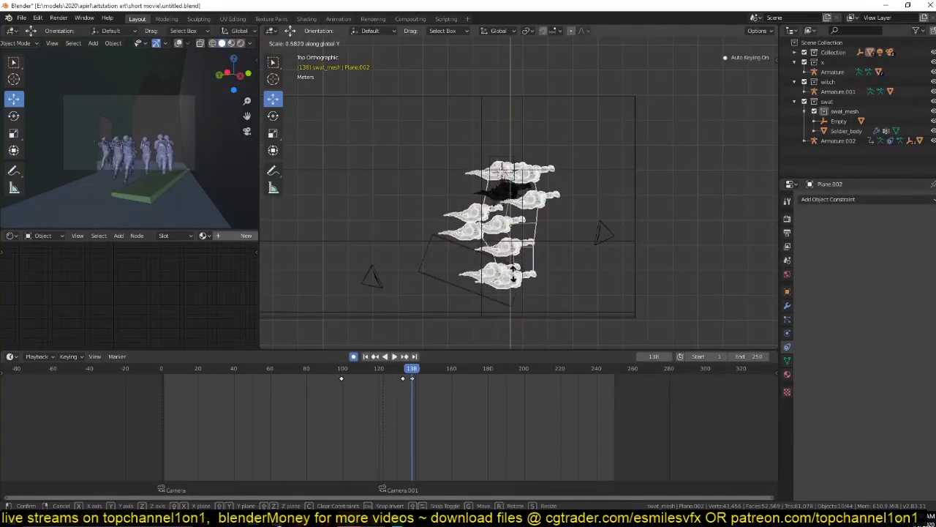
pyautogui.hotkey('shift', 'Left')
pyautogui.press('space')
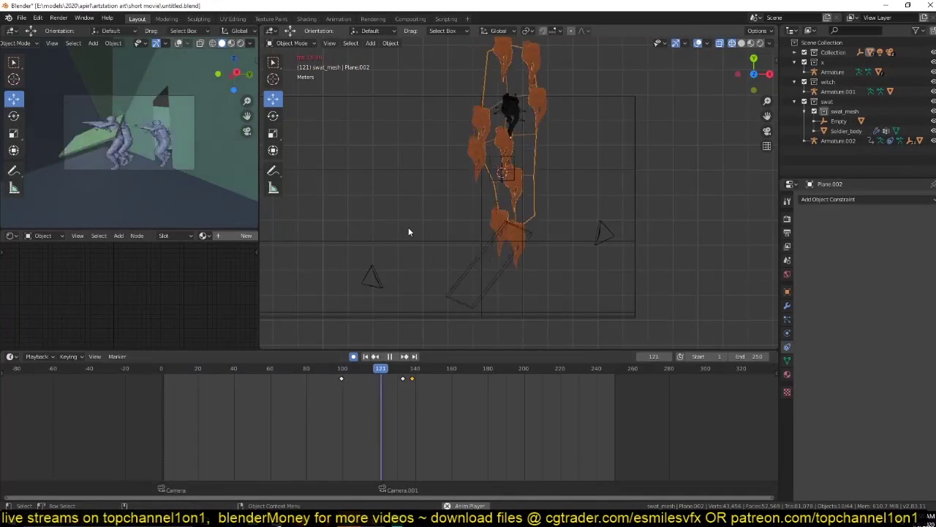
pyautogui.press('space')
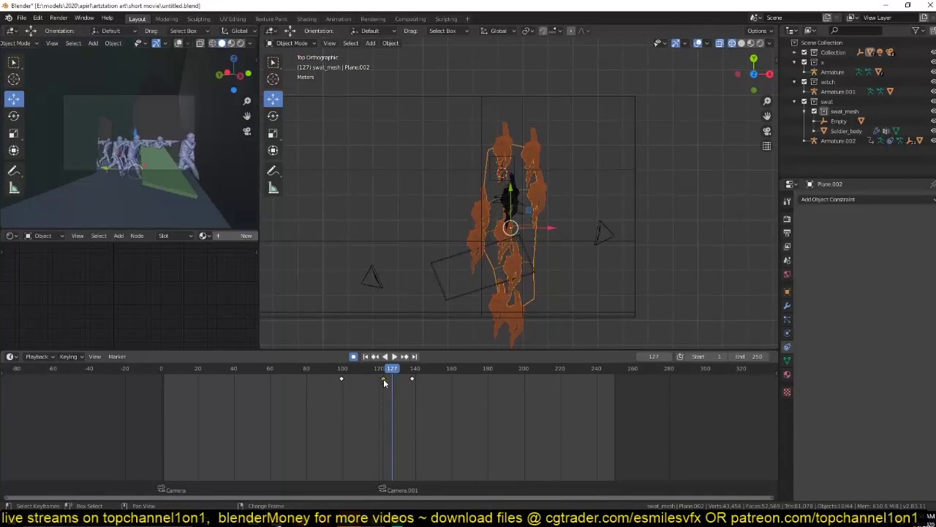
pyautogui.moveTo(380, 383); pyautogui.dragTo(397, 387)
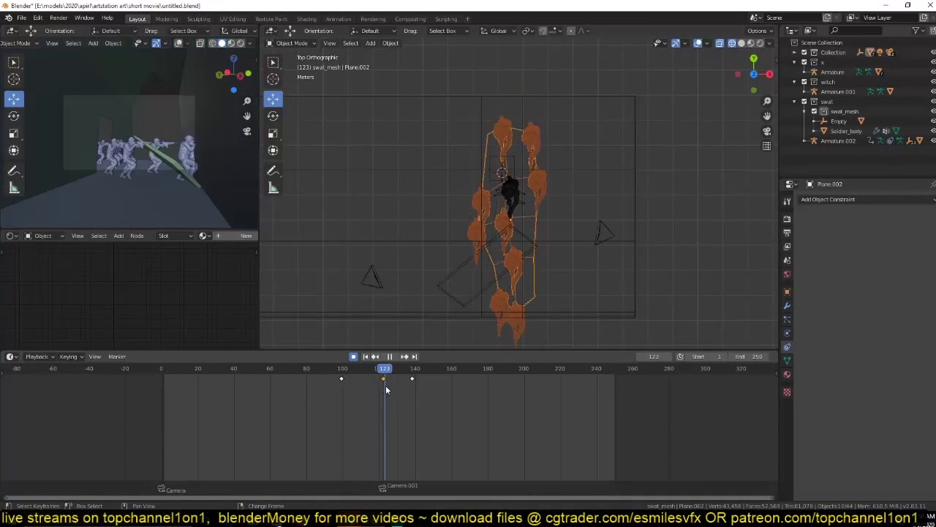
# - Shift the soldier armature's keyframe later to frame 145 and save the file
pyautogui.click(509, 198)
pyautogui.click(508, 197)
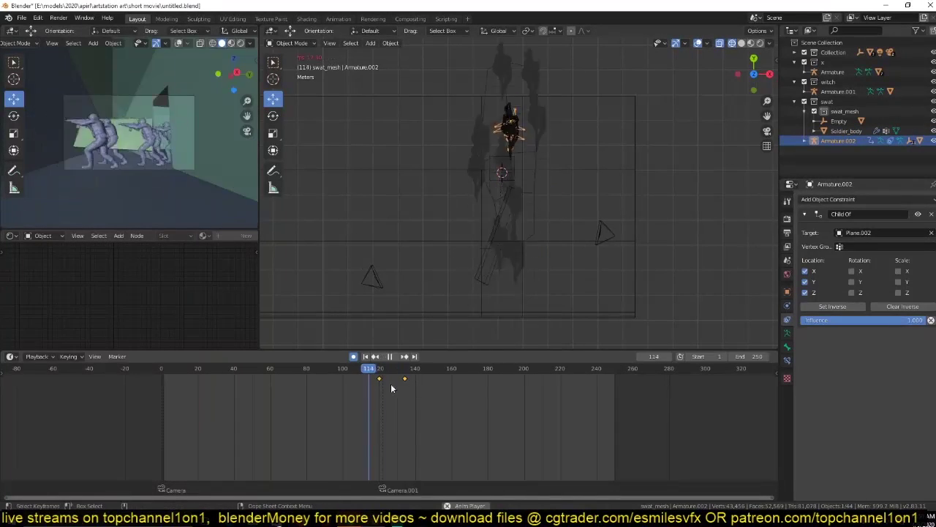
pyautogui.press('g')
pyautogui.click(417, 380)
pyautogui.scroll(2, 524, 177)
pyautogui.hotkey('ctrl', 's')
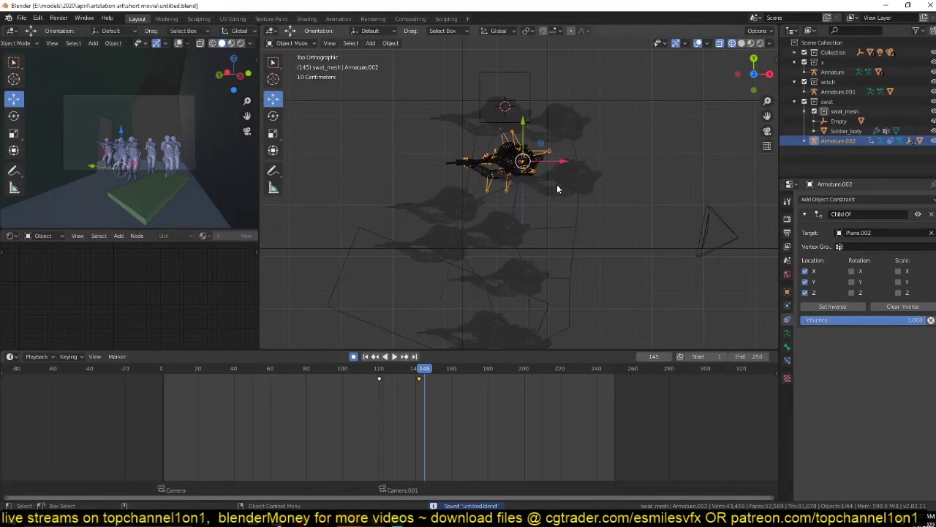
# - Replay the animation and retime the armature's keyframe to frame 133
pyautogui.moveTo(352, 399); pyautogui.dragTo(412, 441)
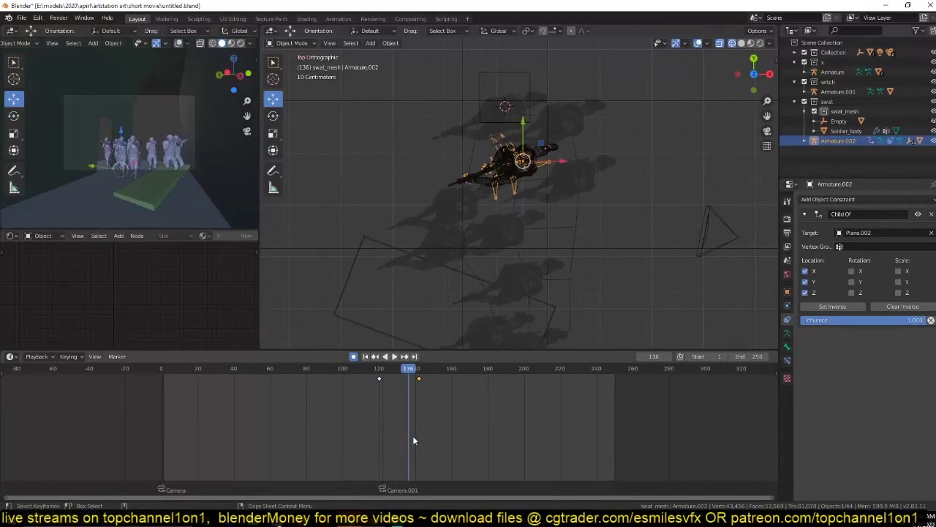
pyautogui.press('Down')
pyautogui.press('space')
pyautogui.scroll(2, 441, 419)
pyautogui.click(536, 223)
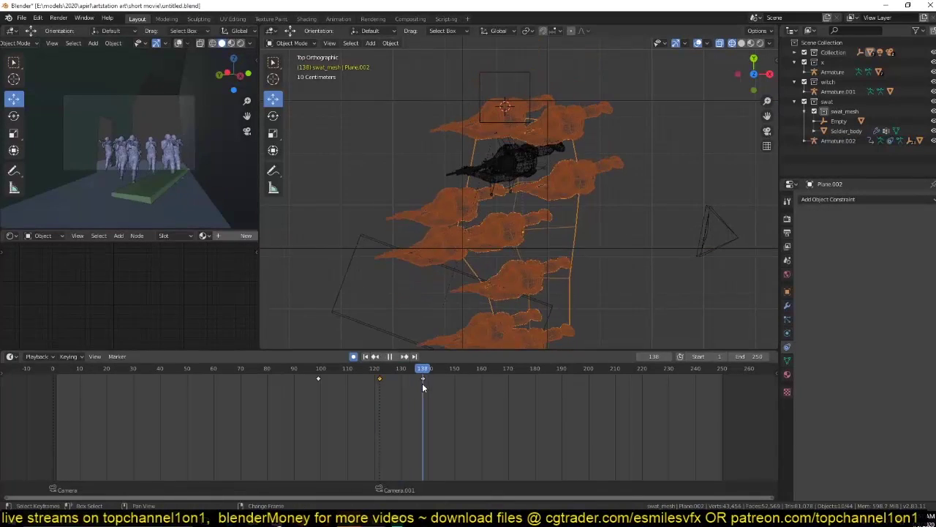
pyautogui.press('space')
pyautogui.moveTo(423, 399); pyautogui.dragTo(340, 395)
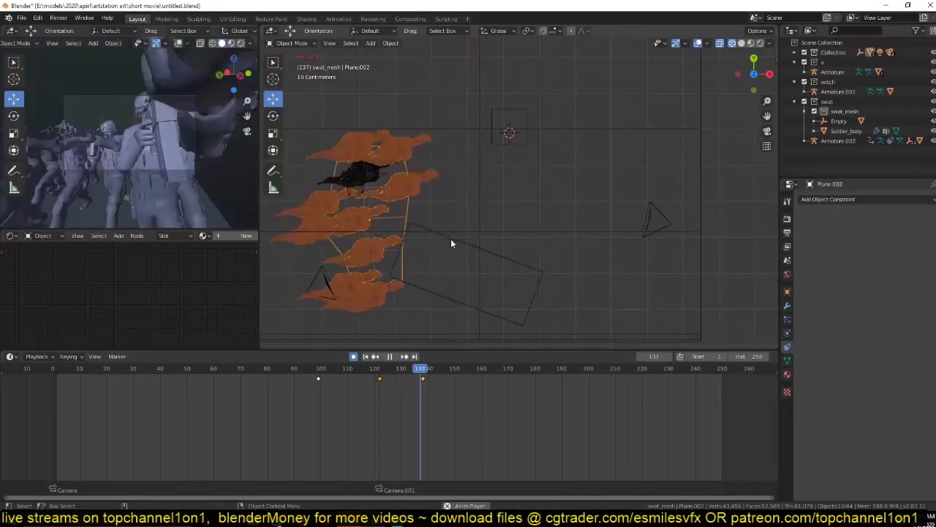
pyautogui.click(452, 242)
pyautogui.moveTo(422, 395); pyautogui.dragTo(392, 394)
pyautogui.press('g')
pyautogui.click(433, 379)
pyautogui.press('Up')
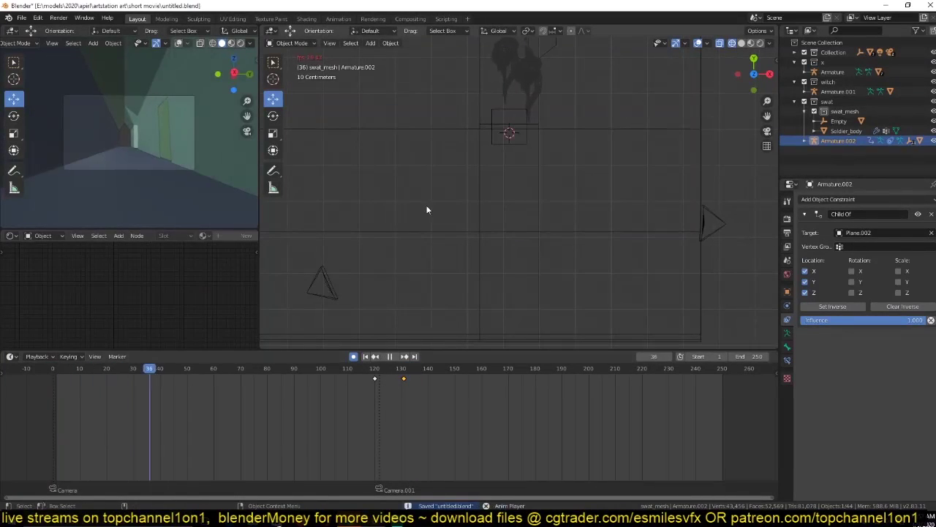
# - Keyframe Camera.001 at about frame 122, moved left and closer to the soldiers
pyautogui.click(329, 289)
pyautogui.scroll(-2, 360, 301)
pyautogui.click(345, 431)
pyautogui.moveTo(345, 431); pyautogui.dragTo(380, 431)
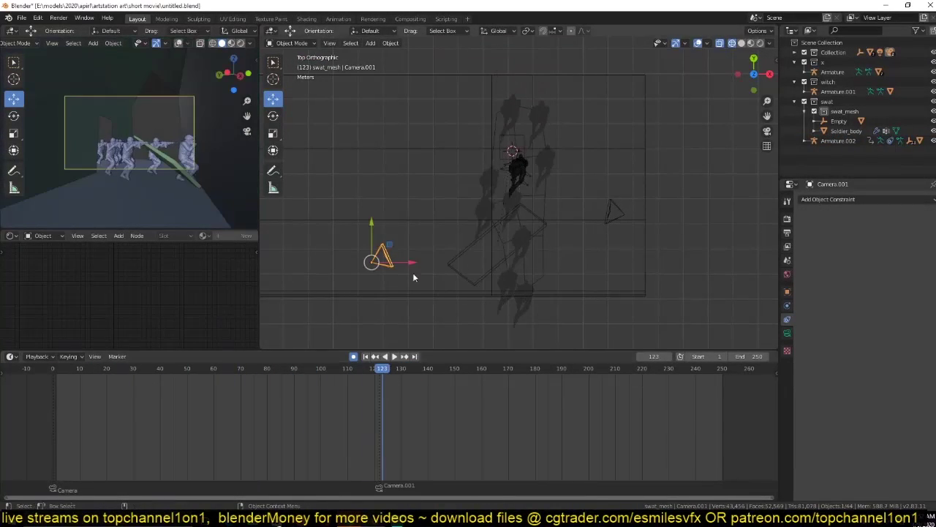
pyautogui.moveTo(411, 264); pyautogui.dragTo(368, 263)
pyautogui.press('space')
pyautogui.press('space')
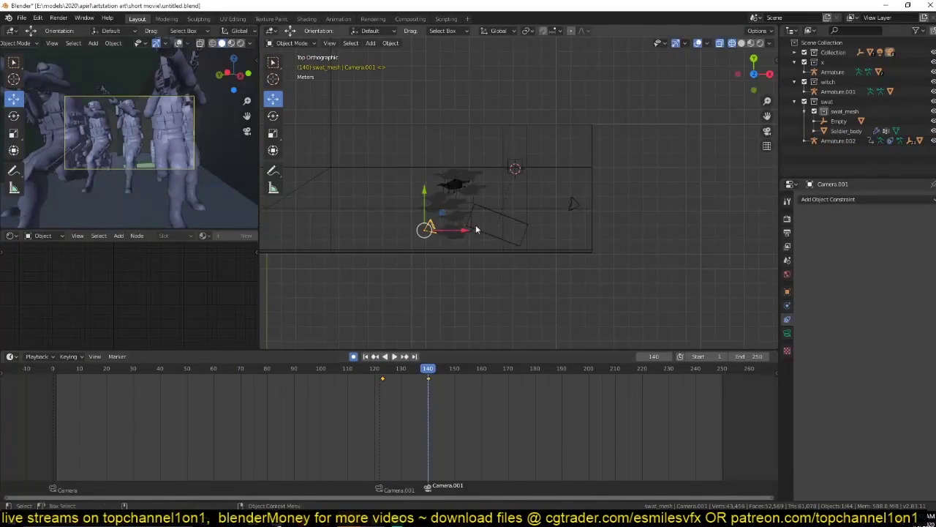
pyautogui.moveTo(187, 174); pyautogui.dragTo(188, 146)
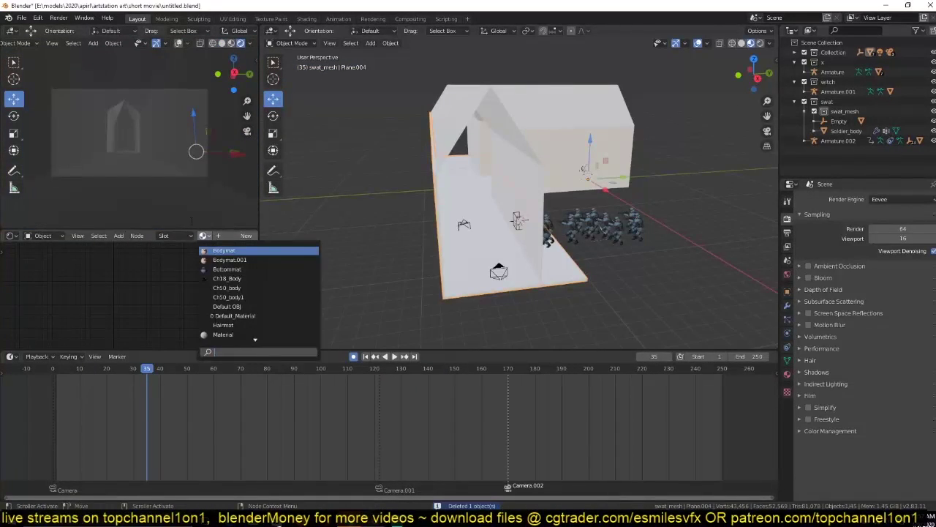
# - Choose a textured material for the wall from the Slot browser, then Link Materials to the left wall and floor
pyautogui.click(246, 235)
pyautogui.click(248, 234)
pyautogui.click(227, 337)
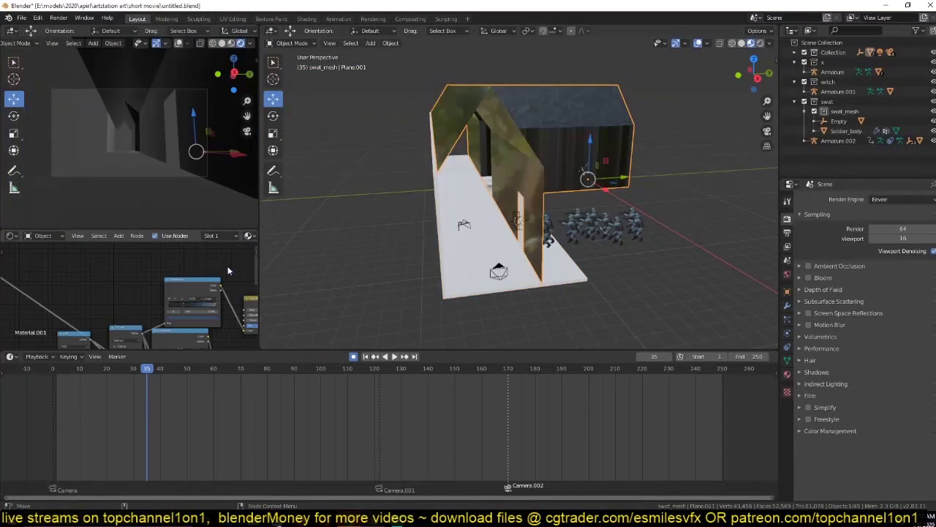
pyautogui.moveTo(428, 209); pyautogui.dragTo(491, 136, button='middle')
pyautogui.hotkey('ctrl', 'l')
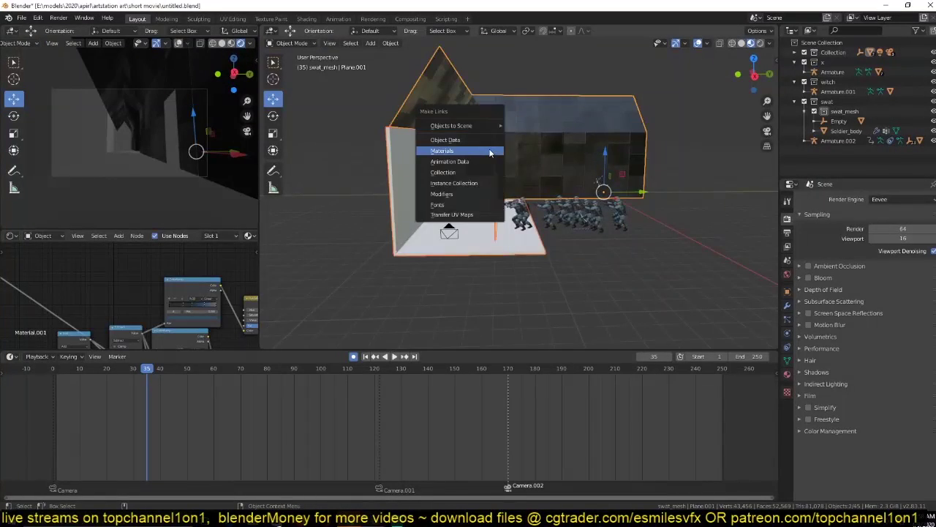
pyautogui.click(442, 151)
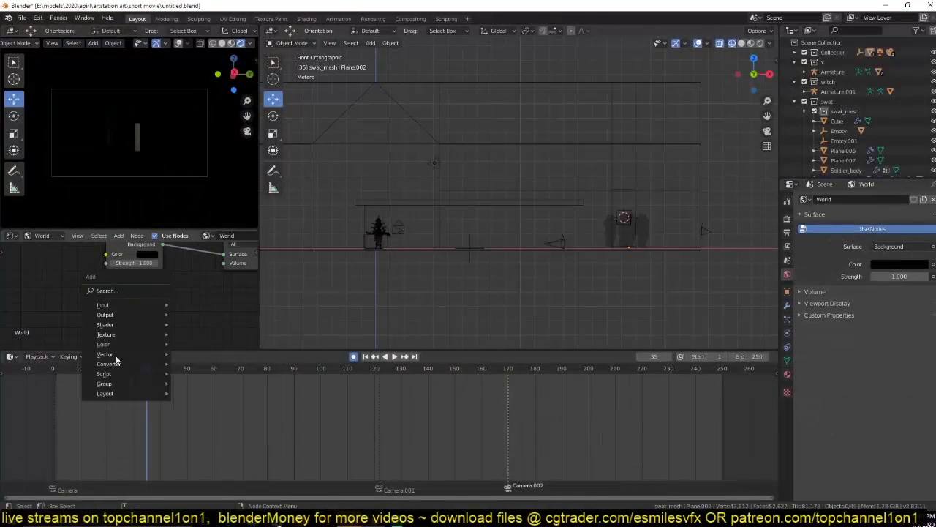
# - Add a Principled Volume node to the World for volumetric fog
pyautogui.click(110, 351)
pyautogui.click(150, 303)
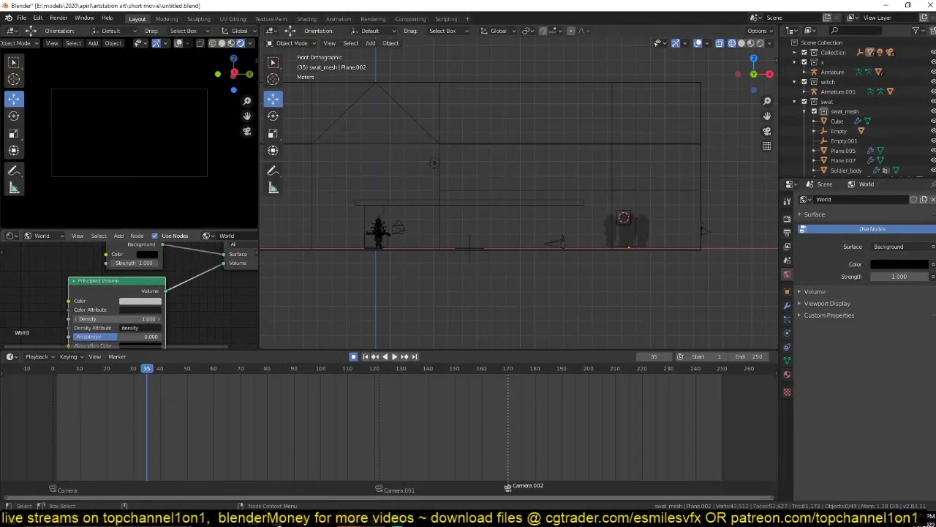
pyautogui.press('KP_3')
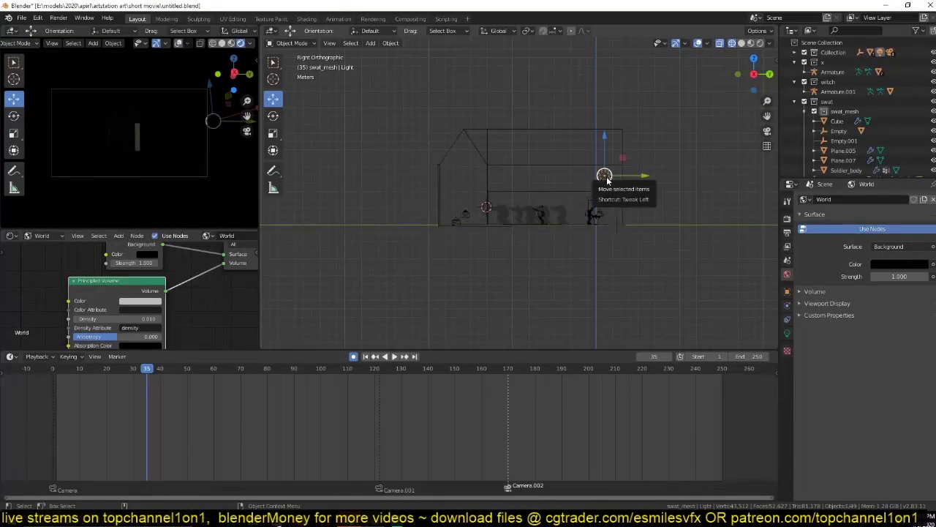
pyautogui.press('KP_7')
# - Place a copy of the light further along the corridor
pyautogui.press('g')
pyautogui.click(787, 333)
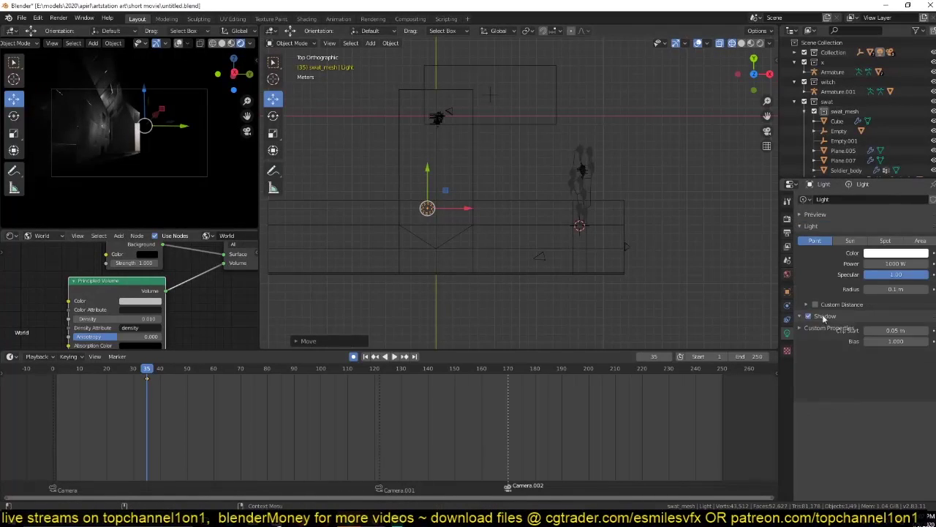
pyautogui.hotkey('ctrl', 'z')
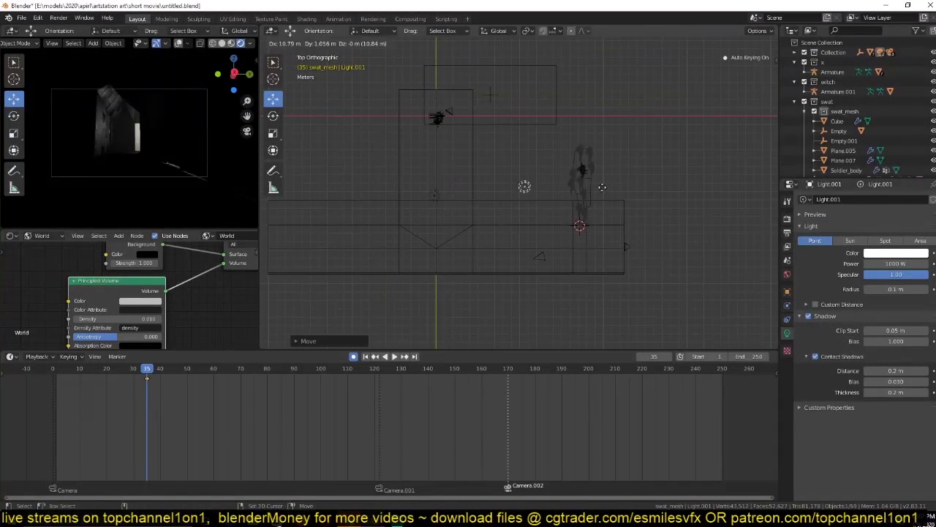
pyautogui.click(617, 209)
pyautogui.moveTo(617, 208); pyautogui.dragTo(458, 250, button='middle')
pyautogui.click(787, 305)
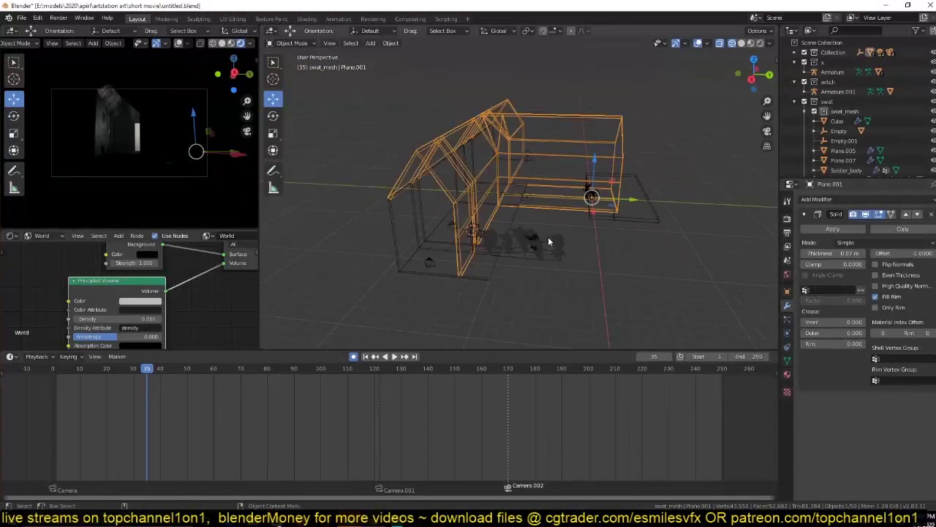
pyautogui.click(458, 250)
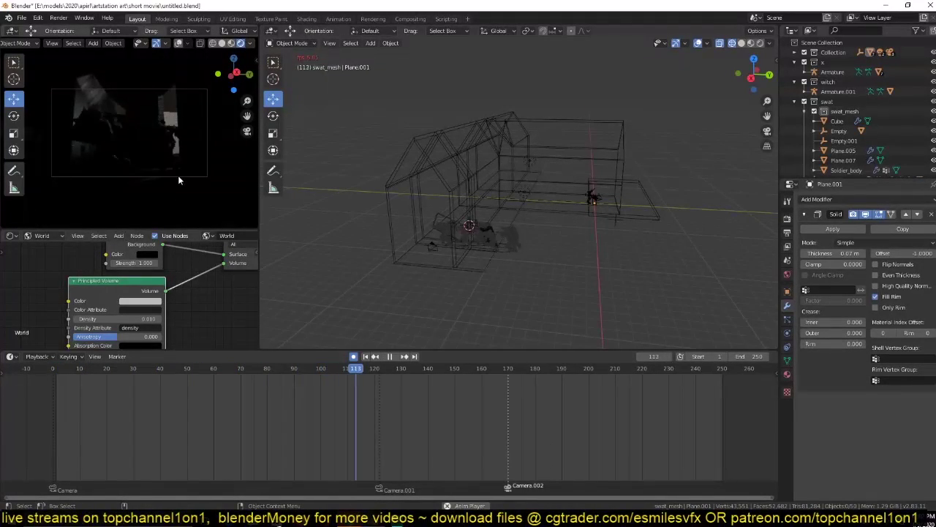
pyautogui.press('space')
# - Angle the second light toward the soldiers and give it an orange colour
pyautogui.click(525, 191)
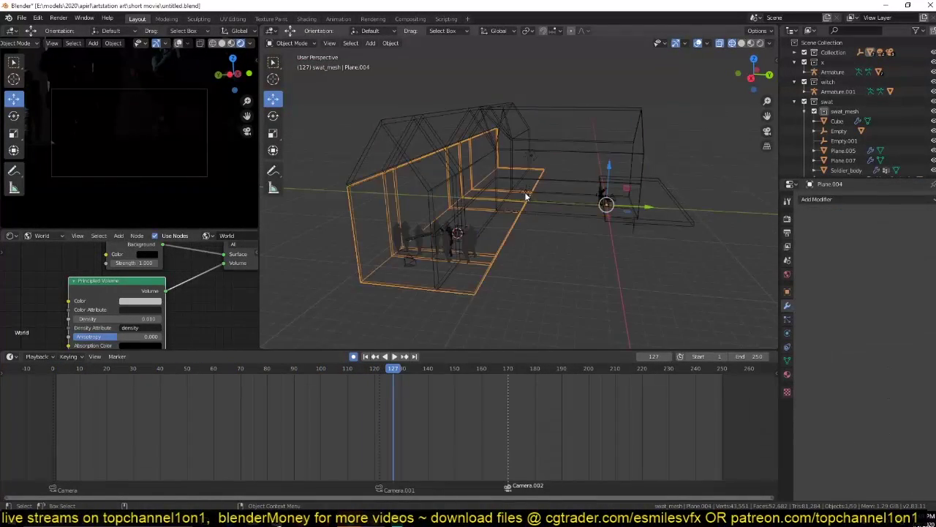
pyautogui.press('KP_3')
pyautogui.hotkey('ctrl', 'z')
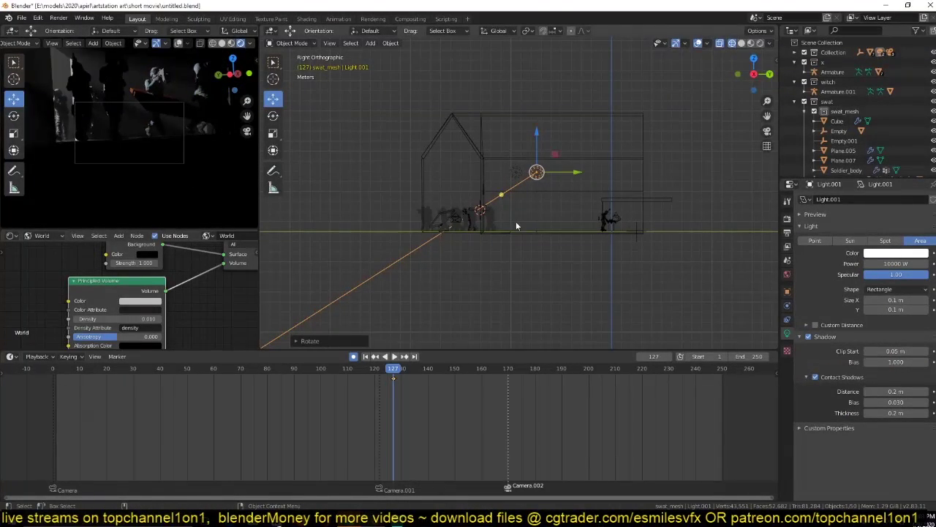
pyautogui.press('KP_7')
pyautogui.click(896, 252)
pyautogui.click(889, 157)
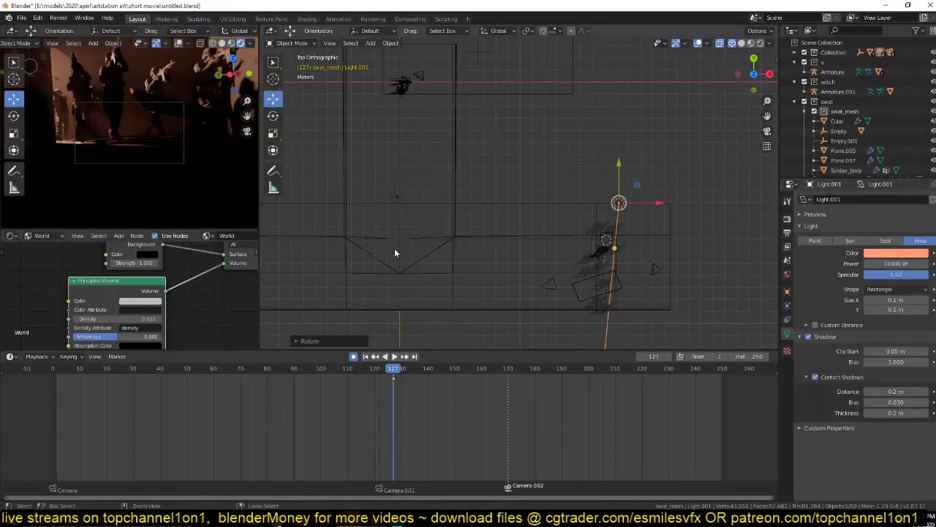
# - Return to solid shading, inspect the corridor and pink walls, and save the file
pyautogui.click(53, 381)
pyautogui.press('KP_3')
pyautogui.hotkey('shift', 'z')
pyautogui.moveTo(481, 248)
pyautogui.mouseDown(button='middle')
pyautogui.moveTo(454, 225)
pyautogui.moveTo(512, 220)
pyautogui.mouseUp(button='middle')
pyautogui.keyDown('alt'); pyautogui.click(454, 224); pyautogui.keyUp('alt')
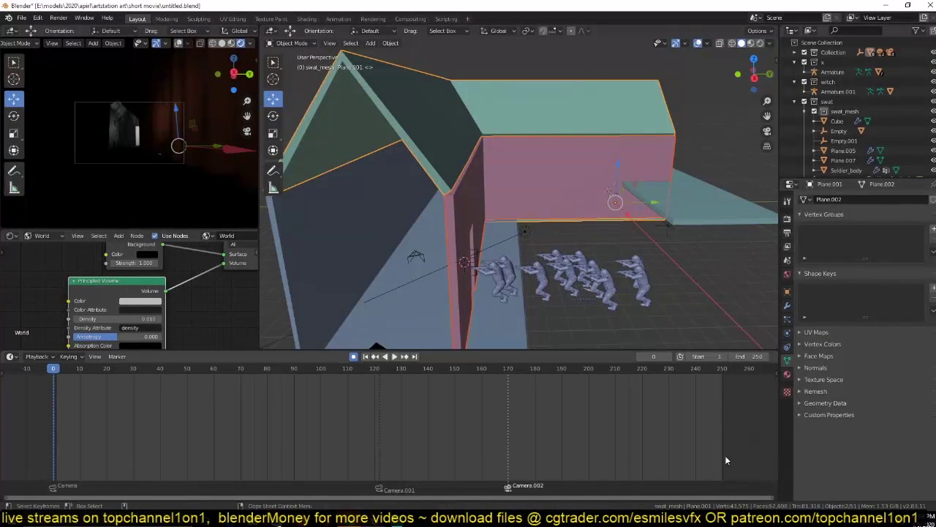
pyautogui.moveTo(607, 192); pyautogui.dragTo(584, 170, button='middle')
pyautogui.click(584, 170)
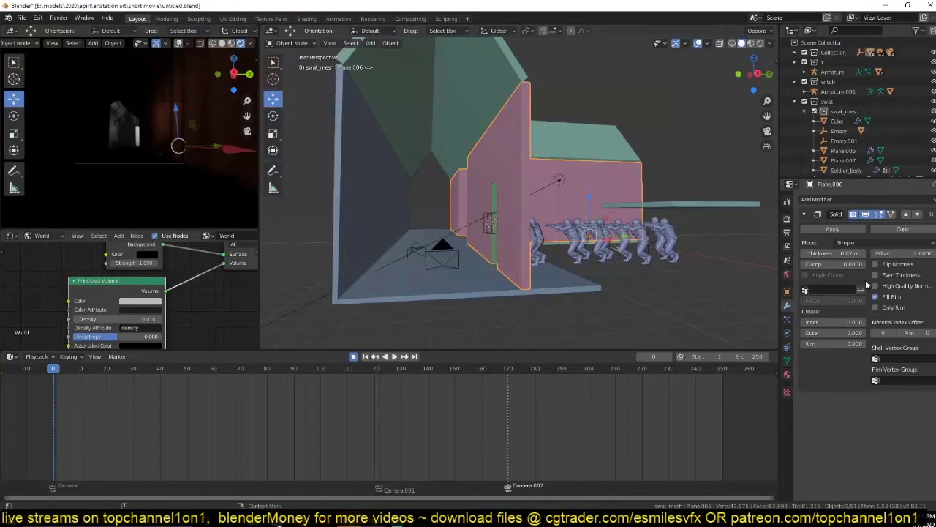
pyautogui.hotkey('ctrl', 's')
# - Give the orange area light a paler tone and move to frame 80
pyautogui.moveTo(747, 330)
pyautogui.mouseDown(button='middle')
pyautogui.moveTo(560, 234)
pyautogui.moveTo(529, 205)
pyautogui.mouseUp(button='middle')
pyautogui.click(528, 205)
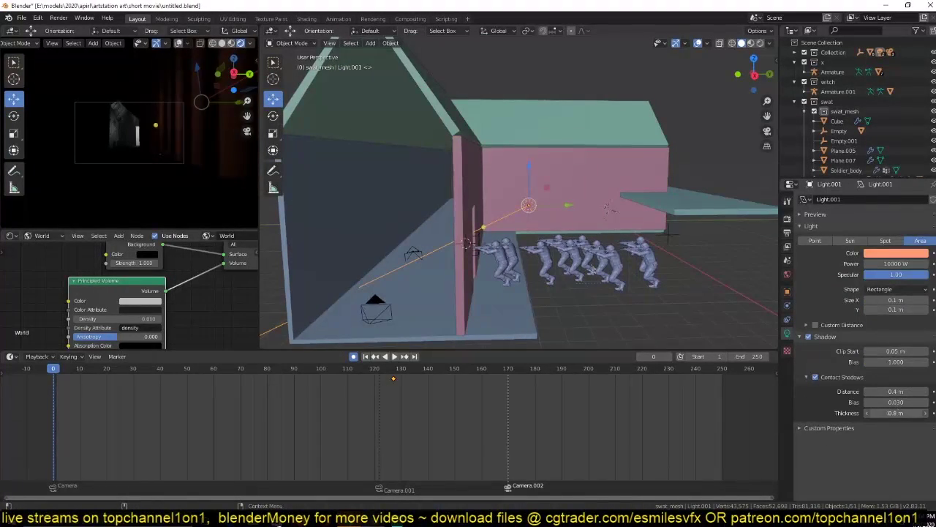
pyautogui.click(896, 252)
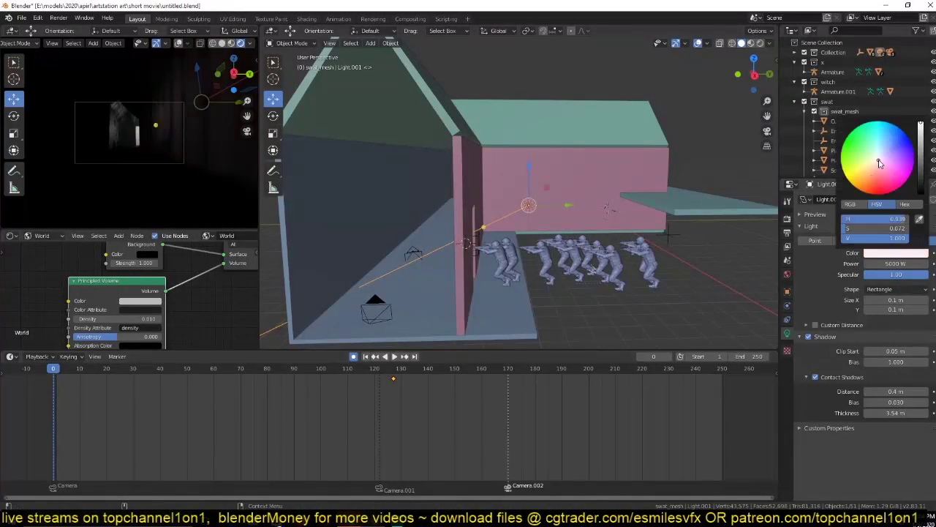
pyautogui.click(885, 176)
pyautogui.moveTo(117, 401); pyautogui.dragTo(267, 401)
pyautogui.press('KP_3')
# - Duplicate the area light as a point light with reset rotation at the corridor entrance
pyautogui.hotkey('shift', 'd')
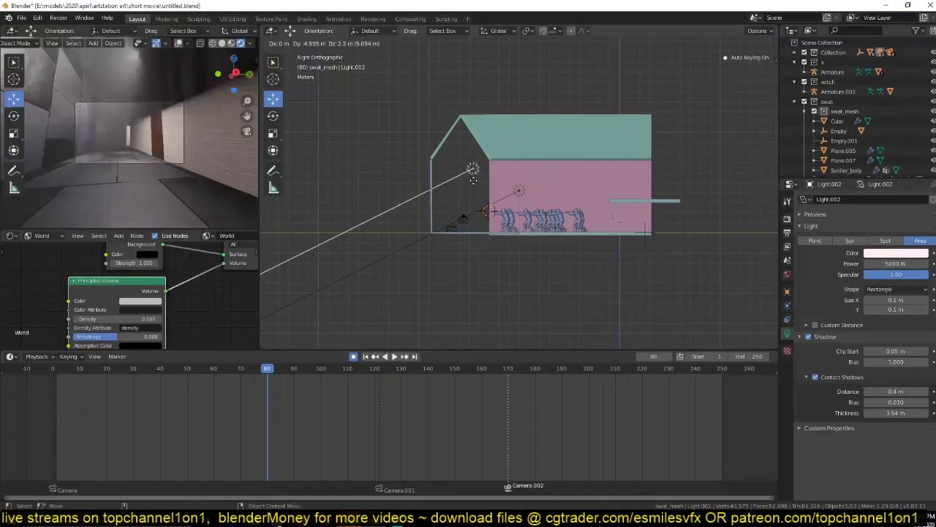
pyautogui.click(471, 161)
pyautogui.hotkey('alt', 'r')
pyautogui.click(814, 240)
pyautogui.click(896, 253)
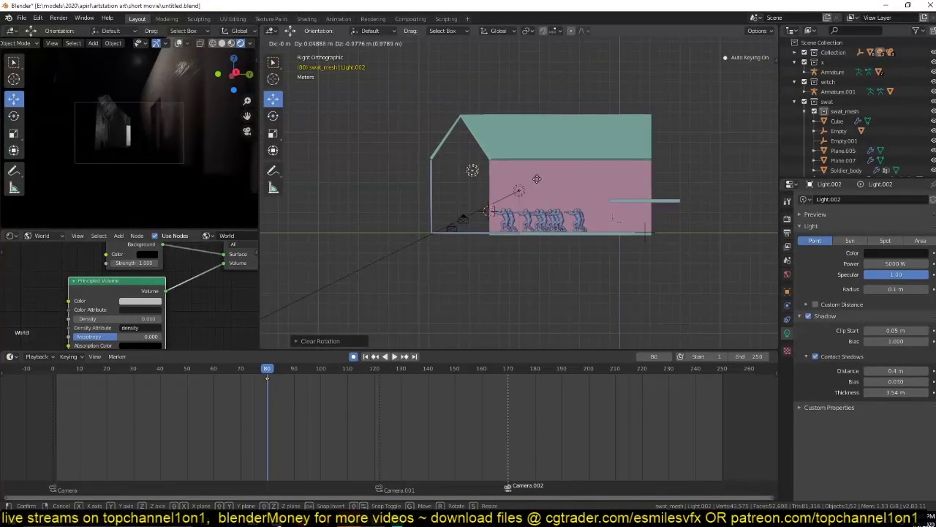
pyautogui.click(537, 178)
# - Give the point light a warm pale colour, 1000 W power and 8.5 m custom distance
pyautogui.click(896, 252)
pyautogui.click(879, 149)
pyautogui.doubleClick(896, 263)
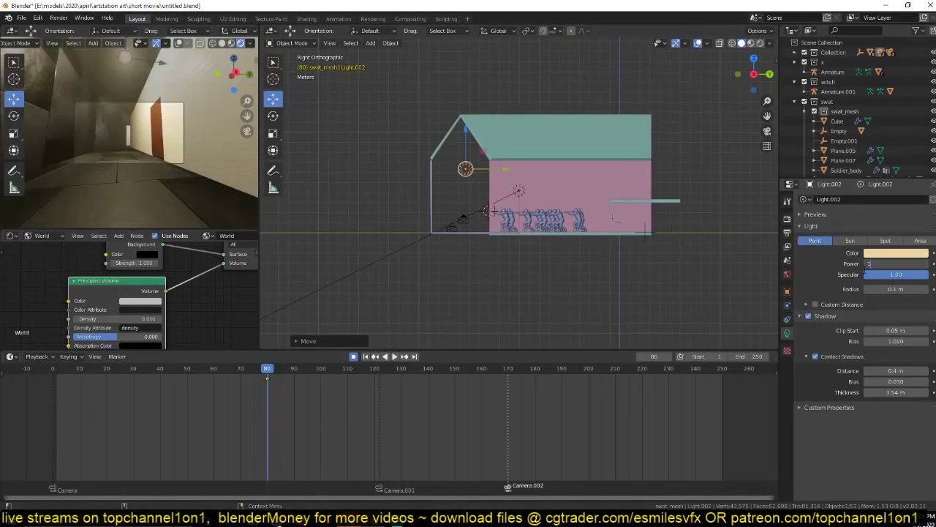
pyautogui.write('1000')
pyautogui.press('Return')
pyautogui.click(816, 304)
pyautogui.moveTo(896, 318); pyautogui.dragTo(923, 318)
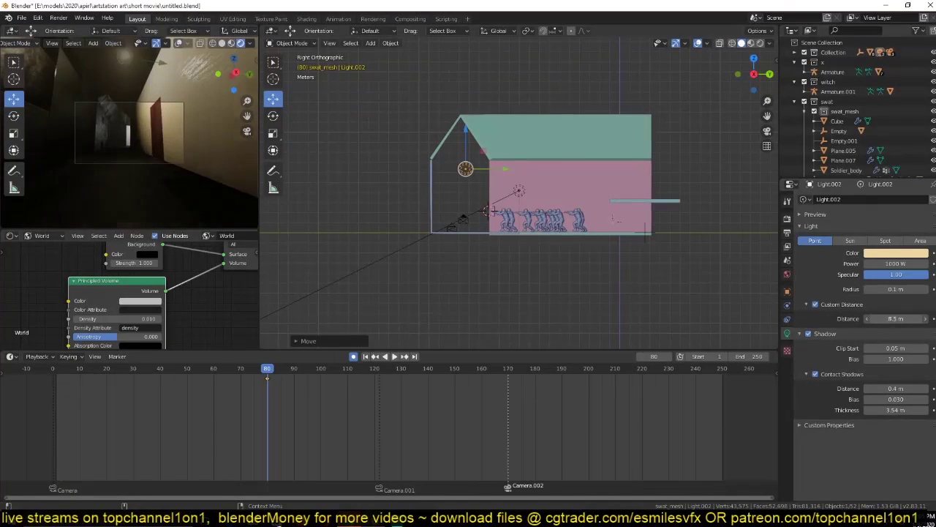
pyautogui.press('Return')
pyautogui.click(554, 268)
pyautogui.moveTo(542, 248)
pyautogui.mouseDown(button='middle')
pyautogui.moveTo(656, 157)
pyautogui.moveTo(556, 220)
pyautogui.mouseUp(button='middle')
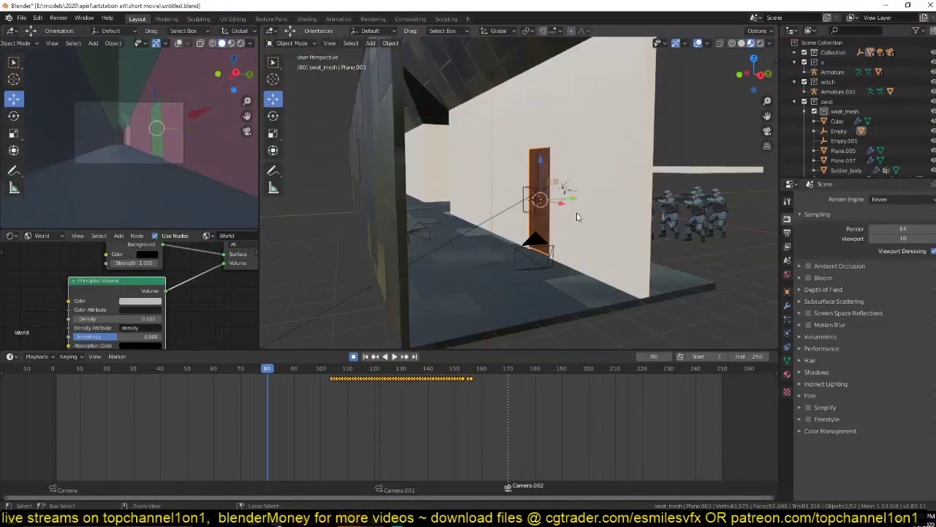
# - Copy the wall panel beside the door and slide it along the corridor length
pyautogui.click(561, 241)
pyautogui.hotkey('ctrl', 's')
pyautogui.press('g')
pyautogui.press('y')
pyautogui.press('y')
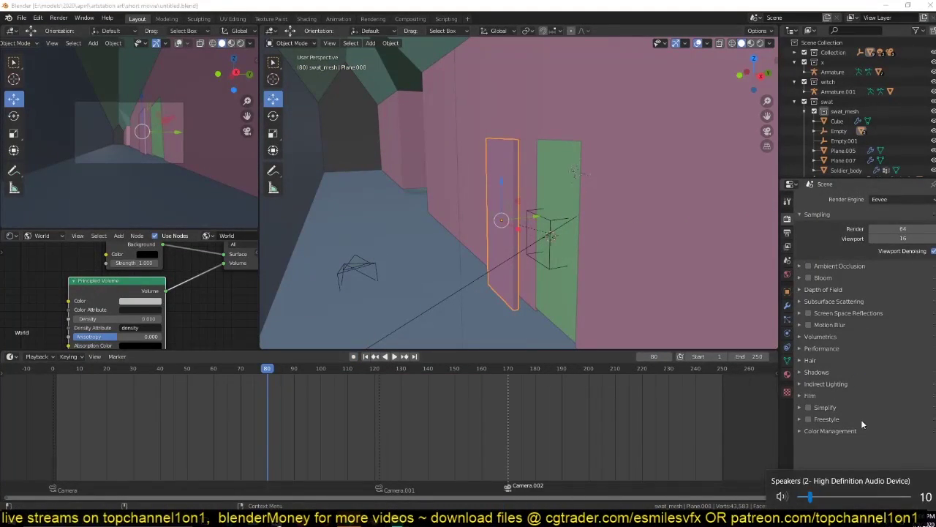
pyautogui.scroll(3, 589, 280)
pyautogui.moveTo(588, 280)
pyautogui.mouseDown(button='middle')
pyautogui.moveTo(581, 208)
pyautogui.moveTo(717, 162)
pyautogui.mouseUp(button='middle')
pyautogui.press('g')
pyautogui.press('y')
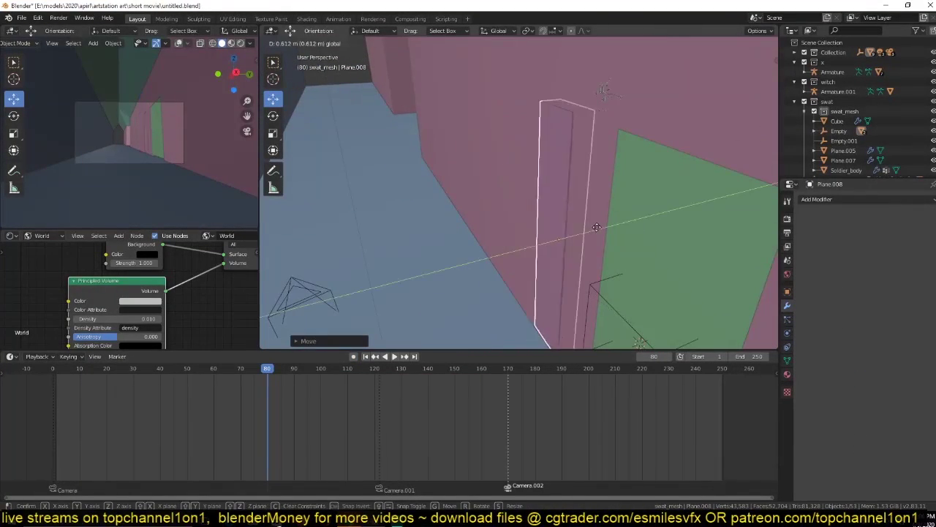
pyautogui.click(597, 227)
pyautogui.scroll(-4, 592, 250)
# - Add a Solidify modifier to the panel, raise its vertices toward the roof, and save
pyautogui.hotkey('shift', 'z')
pyautogui.rightClick(512, 219)
pyautogui.press('Tab')
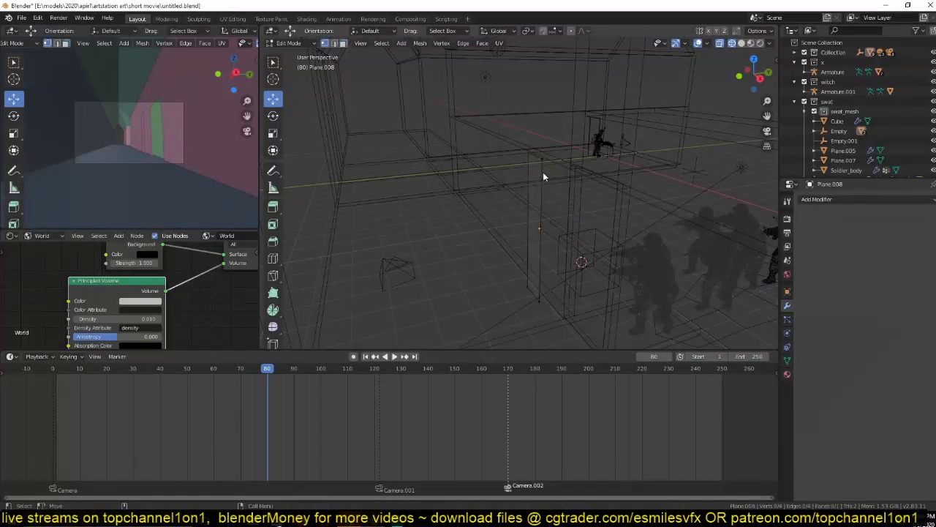
pyautogui.click(816, 199)
pyautogui.click(732, 352)
pyautogui.hotkey('shift', 'z')
pyautogui.press('KP_3')
pyautogui.hotkey('shift', 'z')
pyautogui.press('g')
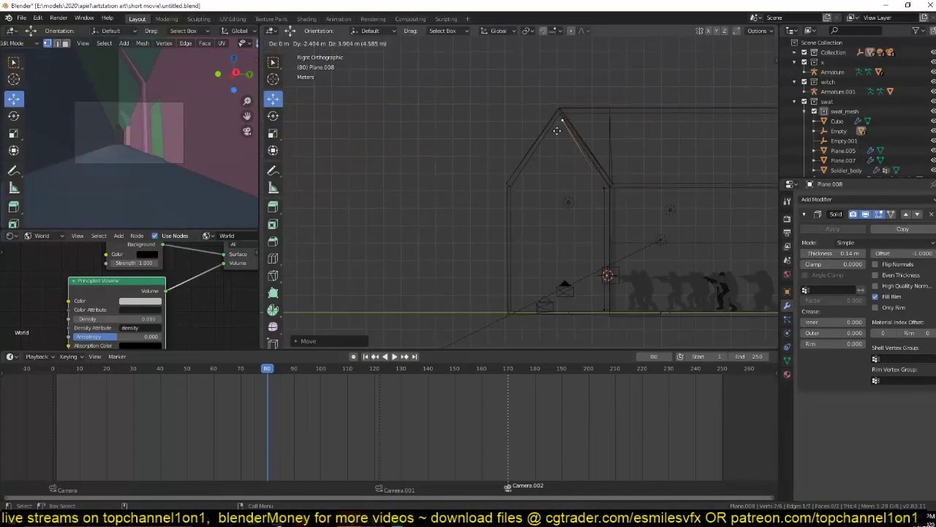
pyautogui.press('Tab')
pyautogui.moveTo(554, 216)
pyautogui.mouseDown(button='middle')
pyautogui.moveTo(730, 219)
pyautogui.moveTo(630, 168)
pyautogui.moveTo(591, 208)
pyautogui.mouseUp(button='middle')
pyautogui.hotkey('ctrl', 's')
# - Position another panel copy along the corridor in top view and switch to Rendered shading
pyautogui.press('Tab')
pyautogui.press('KP_7')
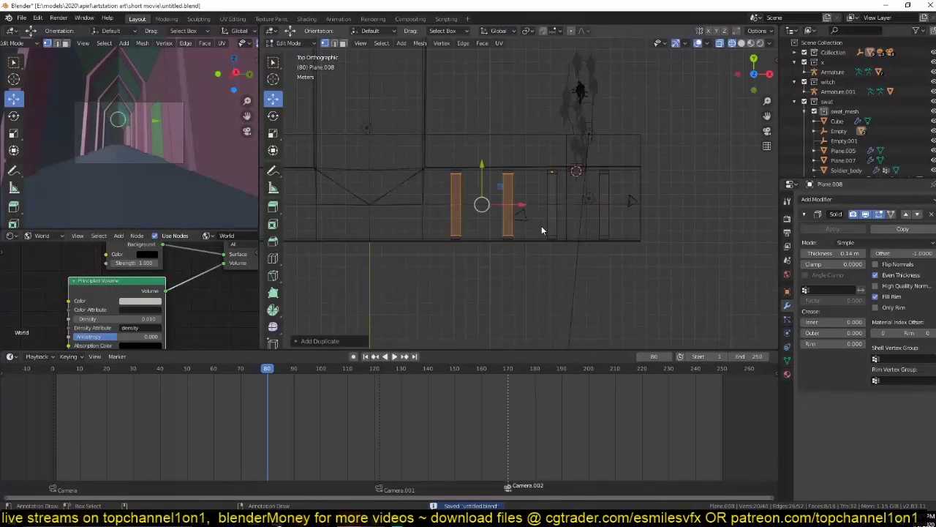
pyautogui.keyDown('shift'); pyautogui.moveTo(541, 231); pyautogui.dragTo(476, 232, button='middle'); pyautogui.keyUp('shift')
pyautogui.scroll(2, 502, 237)
pyautogui.press('Tab')
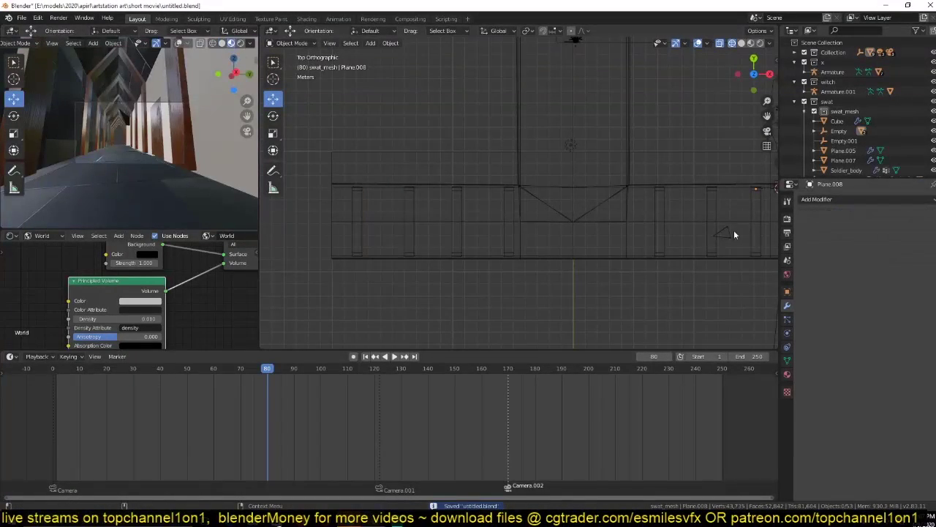
pyautogui.click(240, 43)
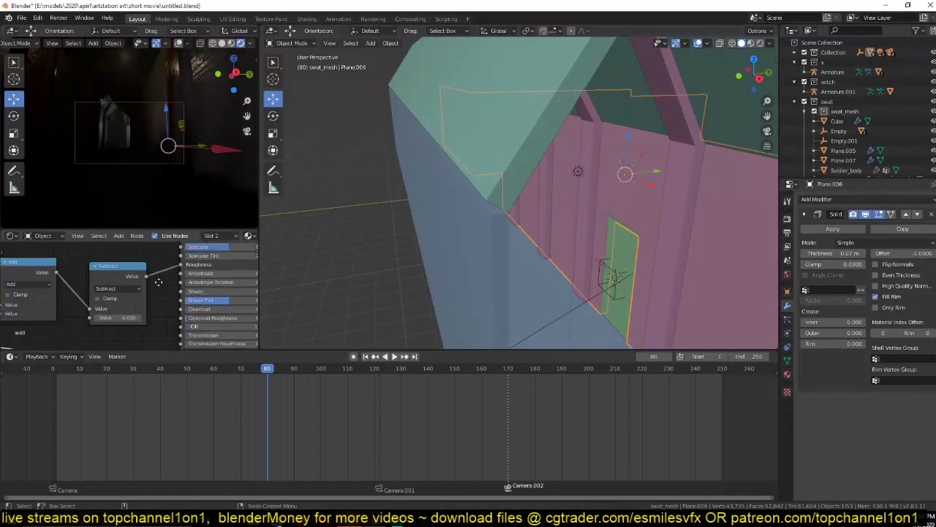
# - Check the World volume fog Density and the render volumetrics settings
pyautogui.moveTo(158, 281); pyautogui.dragTo(165, 270, button='middle')
pyautogui.click(74, 409)
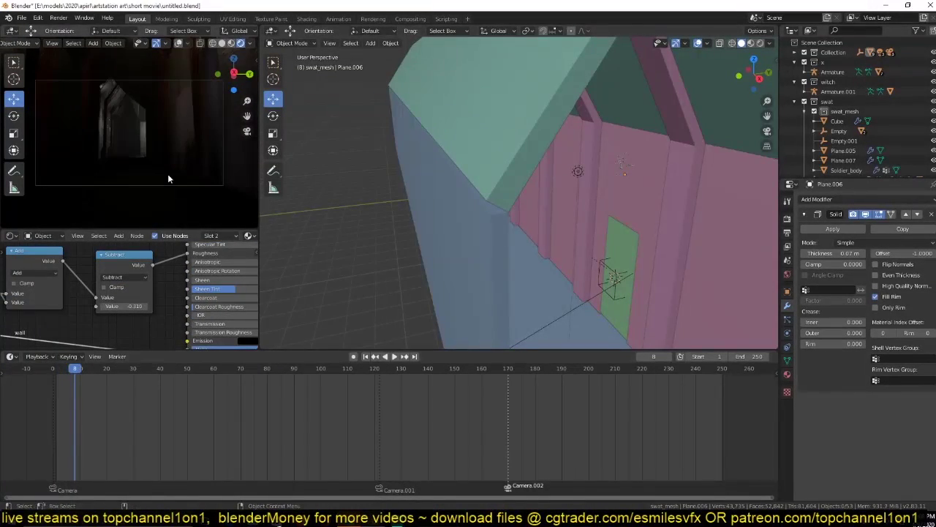
pyautogui.click(44, 236)
pyautogui.click(53, 259)
pyautogui.click(118, 305)
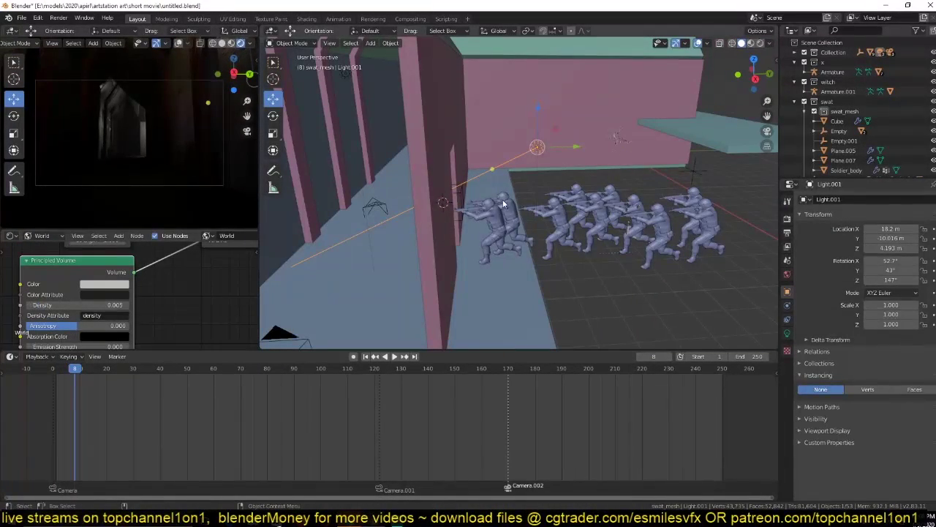
pyautogui.click(787, 218)
pyautogui.scroll(5, 669, 235)
# - Move the pale point light Light.002 beside the green door and save the file
pyautogui.click(600, 174)
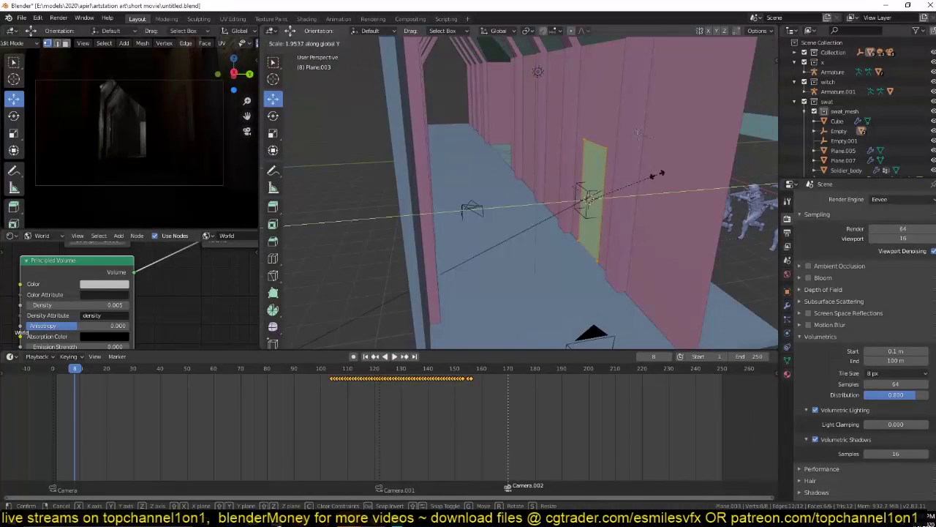
pyautogui.click(635, 193)
pyautogui.click(171, 423)
pyautogui.press('KP_3')
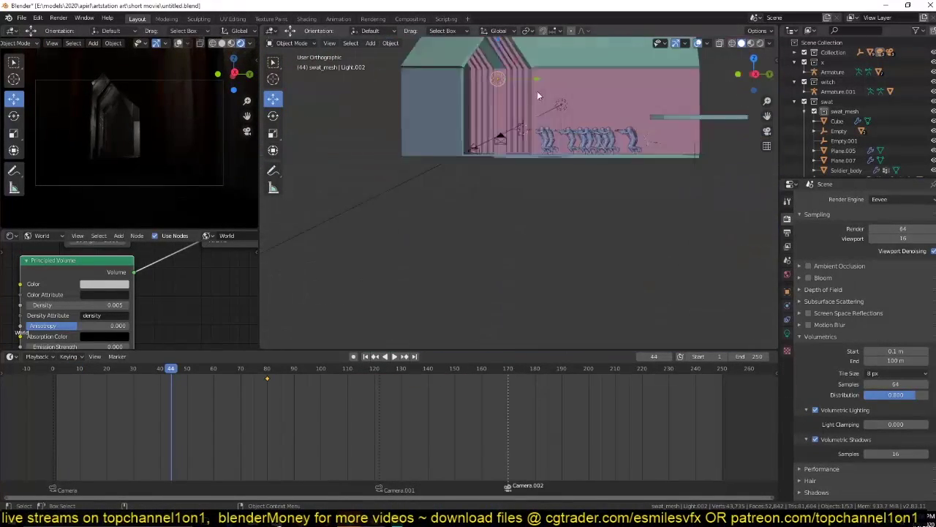
pyautogui.press('g')
pyautogui.click(568, 252)
pyautogui.moveTo(568, 252); pyautogui.dragTo(545, 213, button='middle')
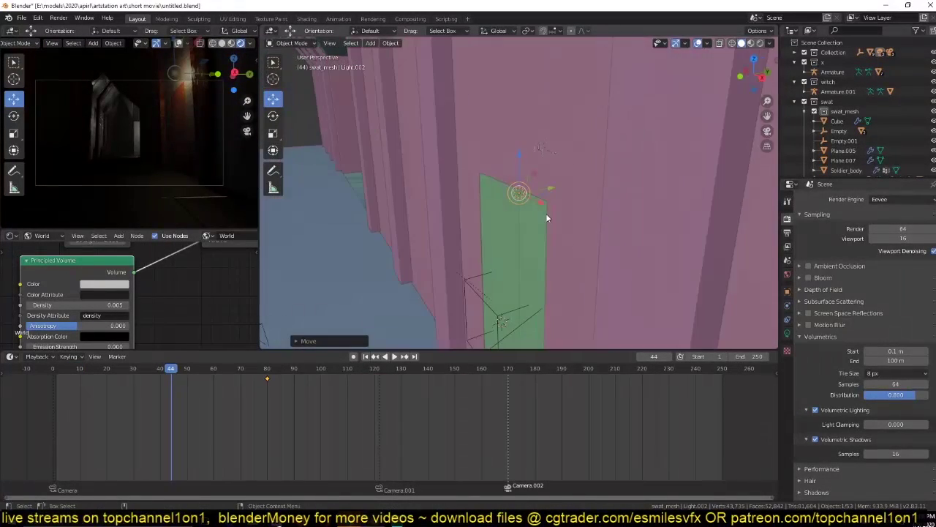
pyautogui.hotkey('ctrl', 's')
pyautogui.hotkey('shift', 'a')
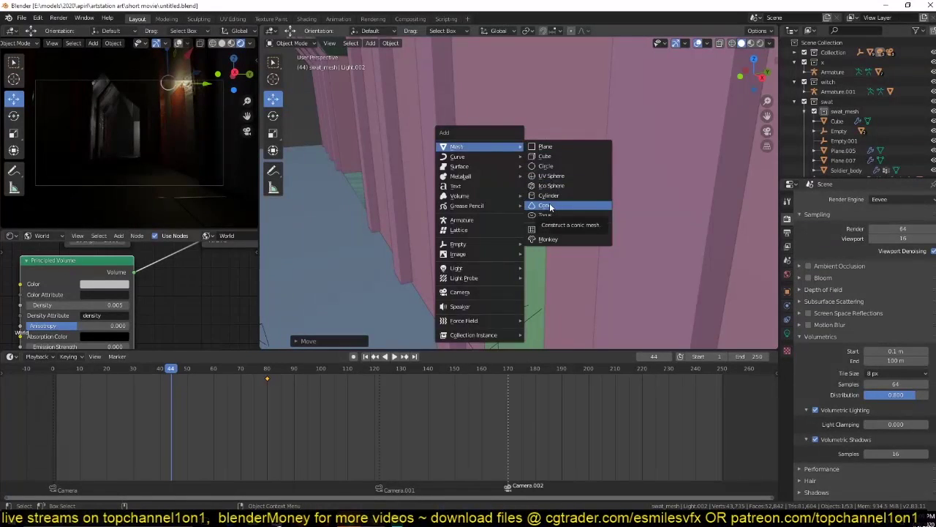
# - Add a cone mesh for the lamp shade and inspect it in wireframe from side and top
pyautogui.click(550, 208)
pyautogui.press('Tab')
pyautogui.moveTo(512, 212); pyautogui.dragTo(473, 254, button='middle')
pyautogui.hotkey('shift', 'z')
pyautogui.press('x')
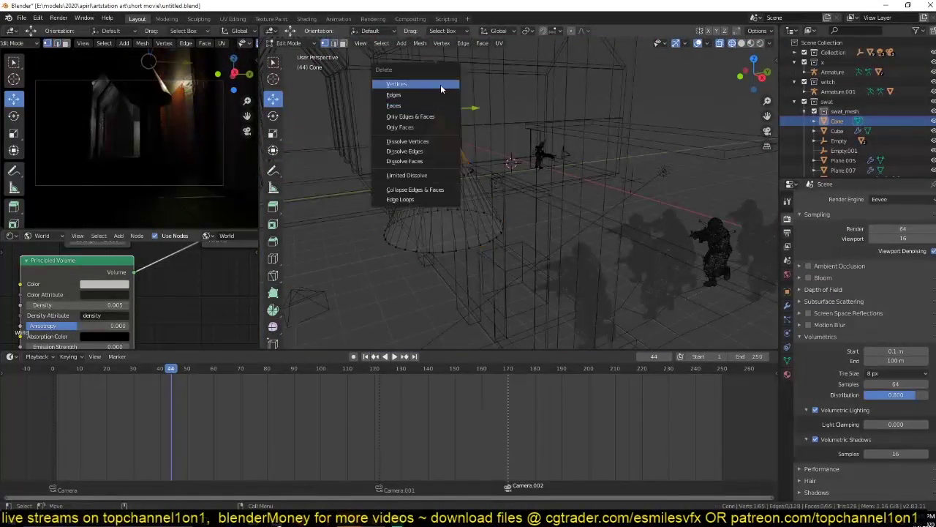
pyautogui.press('Escape')
pyautogui.press('KP_3')
pyautogui.scroll(3, 487, 142)
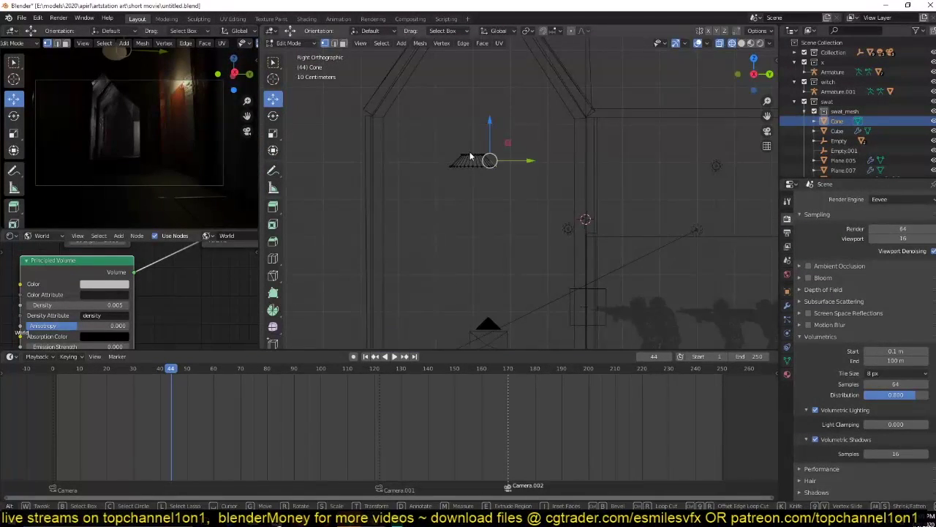
pyautogui.press('KP_7')
# - Add a scaled-down circle inside the cone mesh, then leave Edit Mode
pyautogui.hotkey('shift', 'a')
pyautogui.click(475, 218)
pyautogui.press('s')
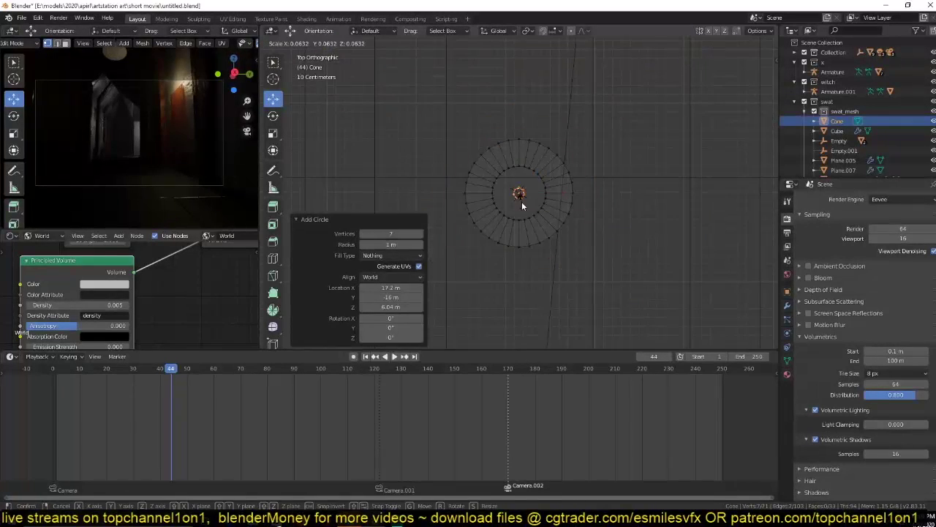
pyautogui.press('Escape')
pyautogui.press('Tab')
# - Move the light beneath the cone shade, checking from front and side views
pyautogui.press('KP_1')
pyautogui.press('g')
pyautogui.click(526, 209)
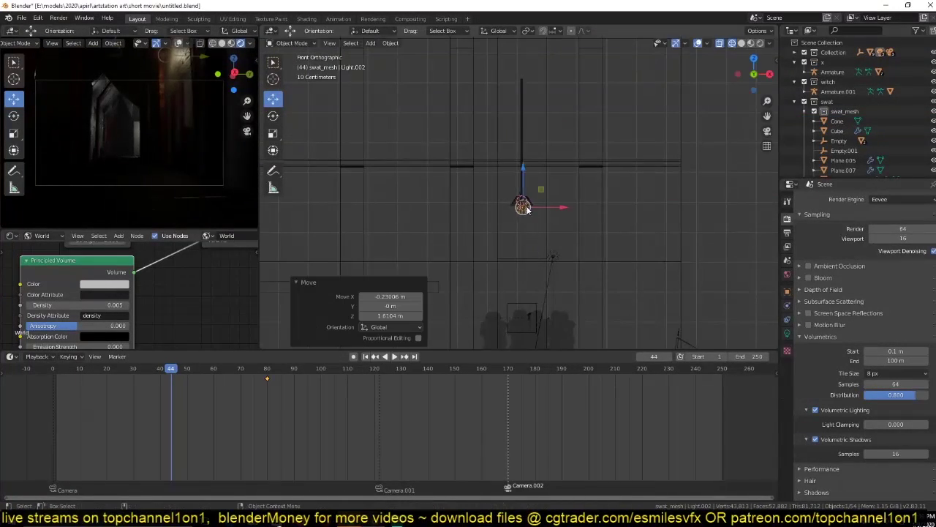
pyautogui.press('KP_3')
# - Make the light a 1000 W spotlight with a wider, softer cone and adjusted colour
pyautogui.click(788, 333)
pyautogui.click(889, 253)
pyautogui.hotkey('ctrl', 'shift', 'z')
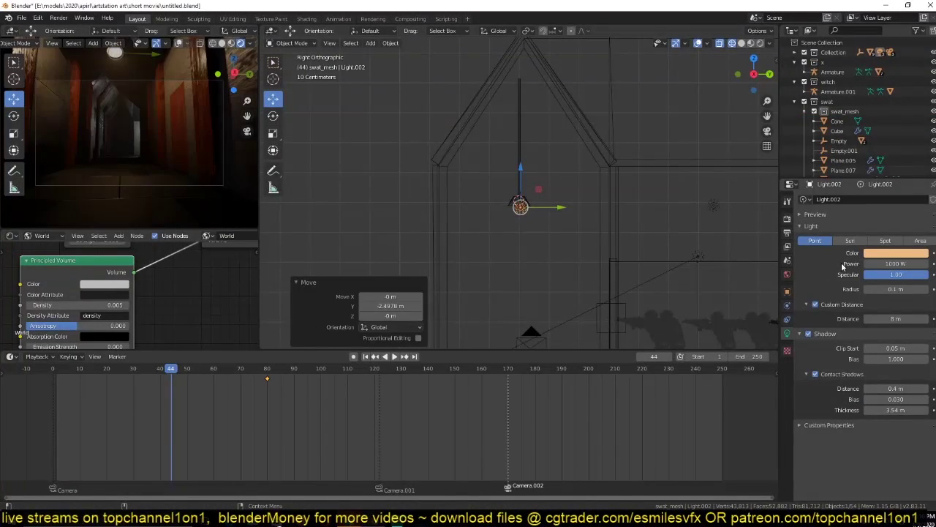
pyautogui.hotkey('ctrl', 'shift', 'z')
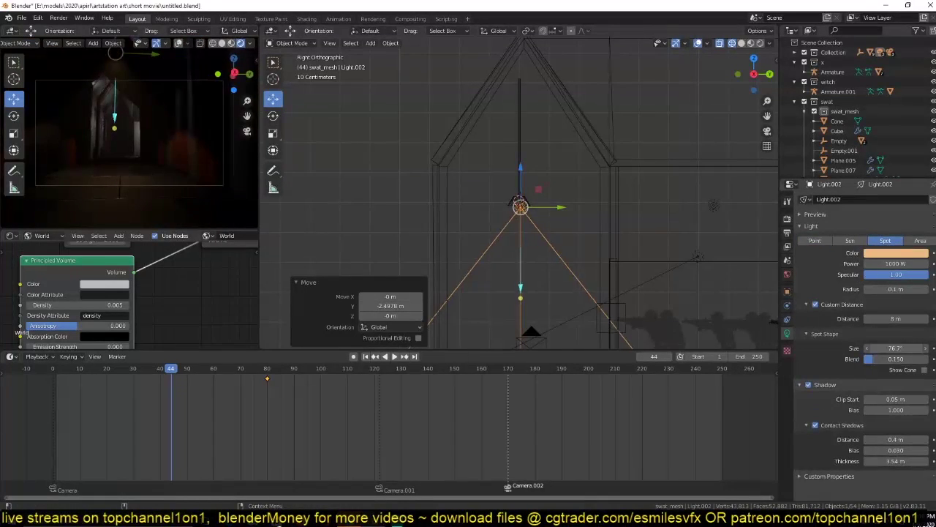
pyautogui.hotkey('ctrl', 'shift', 'z')
pyautogui.hotkey('ctrl', 'shift', 'z')
pyautogui.click(885, 254)
pyautogui.hotkey('ctrl', 'shift', 'z')
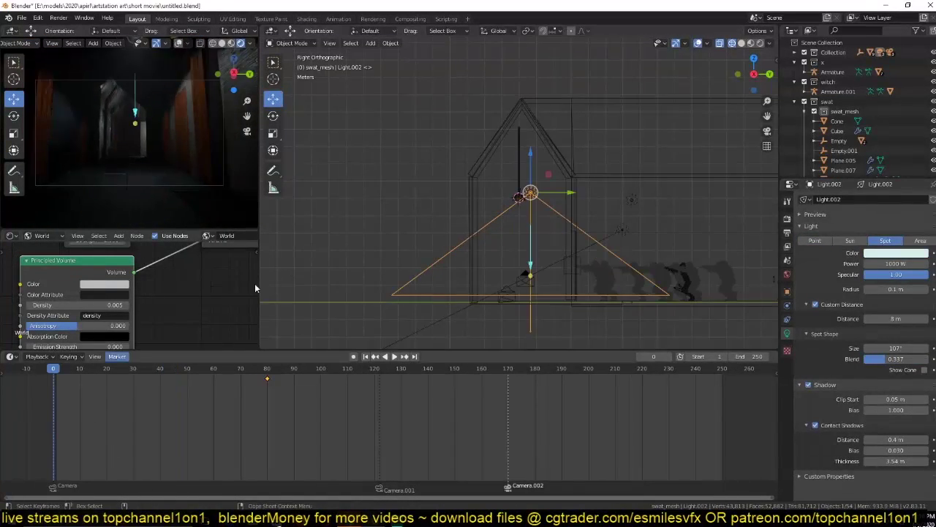
pyautogui.hotkey('ctrl', 'shift', 'z')
# - Reposition the camera and cone lamp, then Alt+D linked lamp copies along the corridor's X axis
pyautogui.press('KP_7')
pyautogui.click(707, 183)
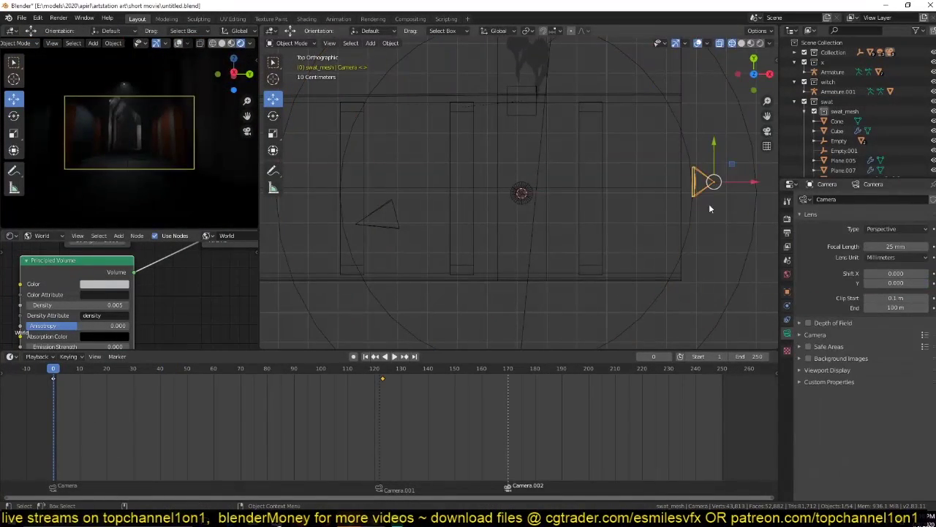
pyautogui.hotkey('ctrl', 'shift', 'z')
pyautogui.hotkey('ctrl', 'shift', 'z')
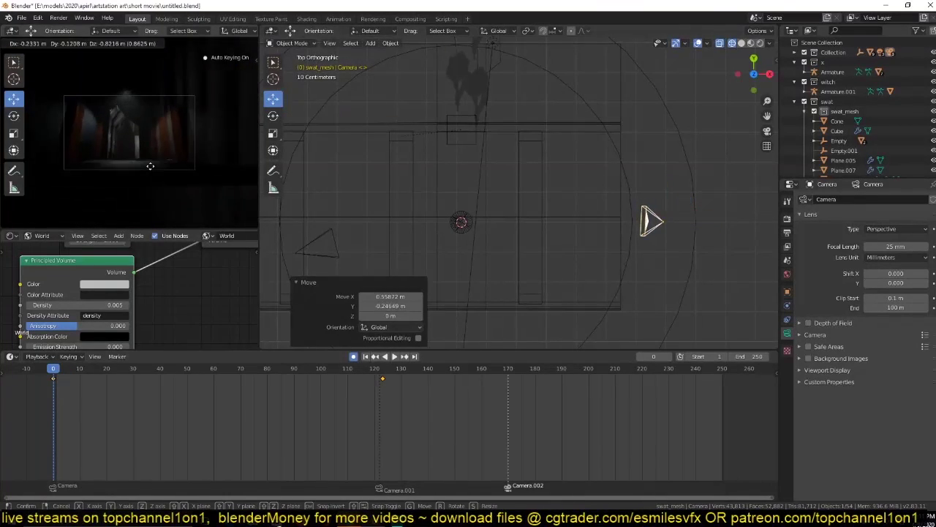
pyautogui.hotkey('ctrl', 'shift', 'z')
pyautogui.hotkey('ctrl', 'shift', 'z')
pyautogui.hotkey('ctrl', 'shift', 'z')
pyautogui.hotkey('ctrl', 'shift', 'z')
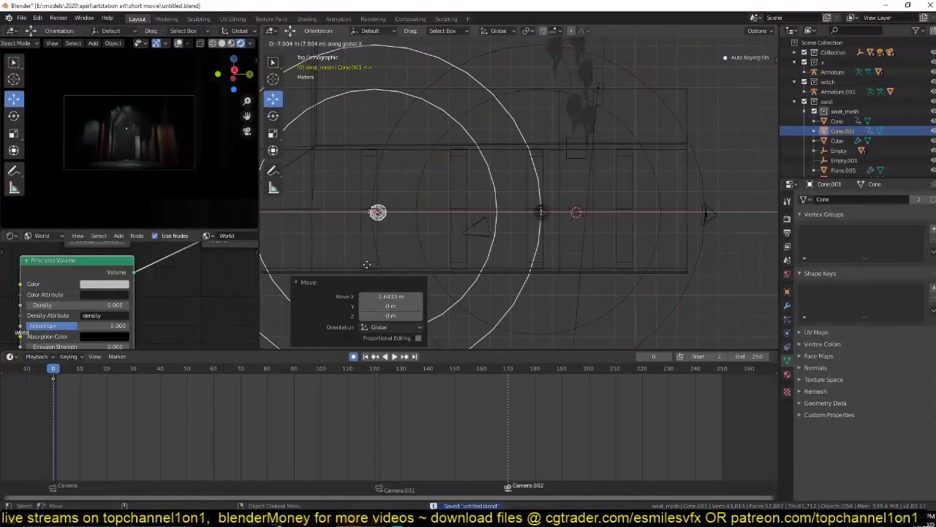
pyautogui.hotkey('ctrl', 'shift', 'z')
pyautogui.hotkey('ctrl', 'shift', 'z')
pyautogui.hotkey('ctrl', 'shift', 'z')
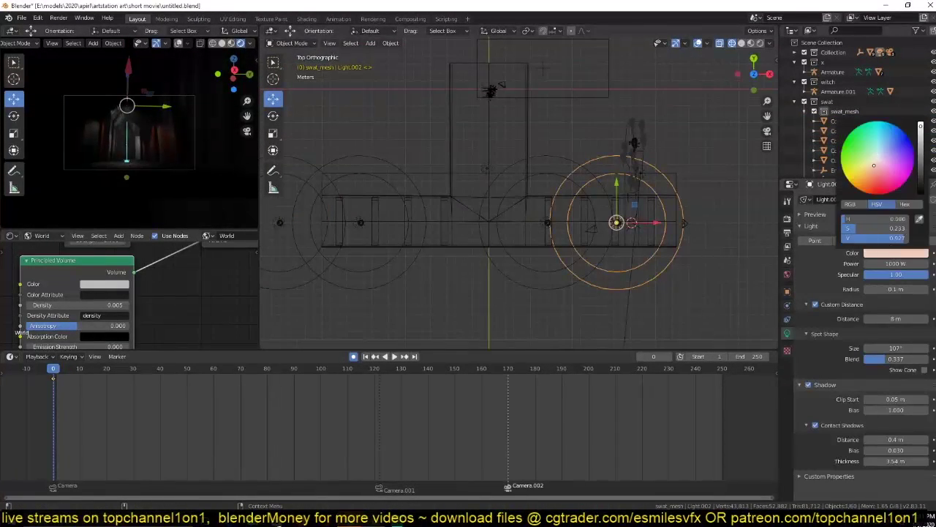
pyautogui.hotkey('ctrl', 'shift', 'z')
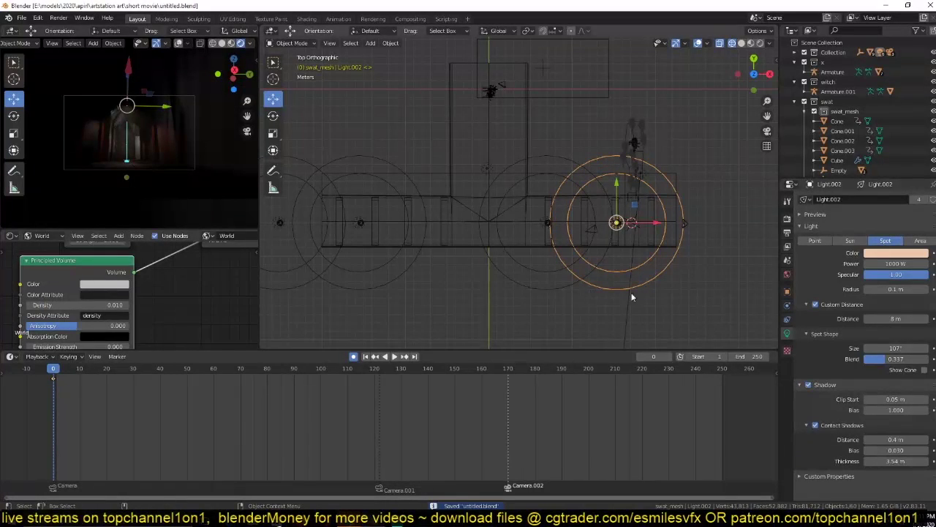
pyautogui.click(896, 252)
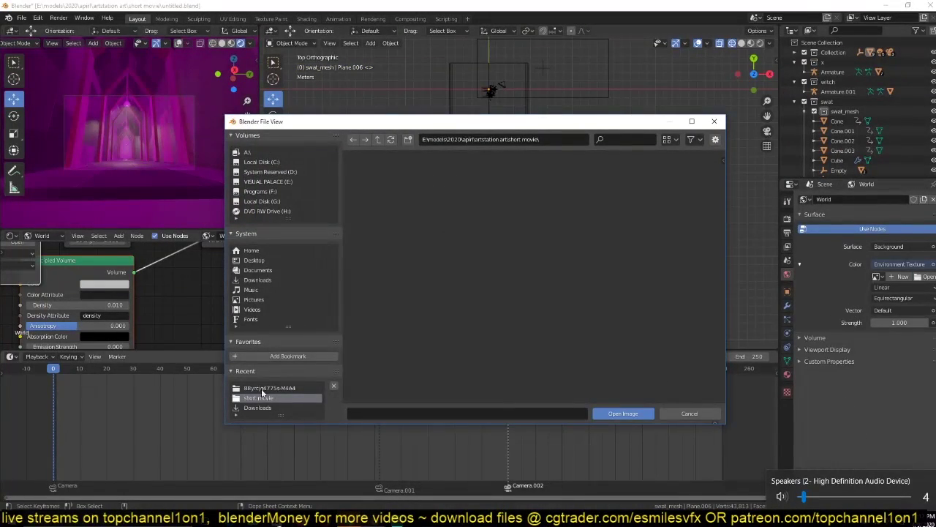
# - Browse the images folder and fix the Plane.009 blade's position, leaving Edit Mode
pyautogui.click(261, 388)
pyautogui.doubleClick(669, 358)
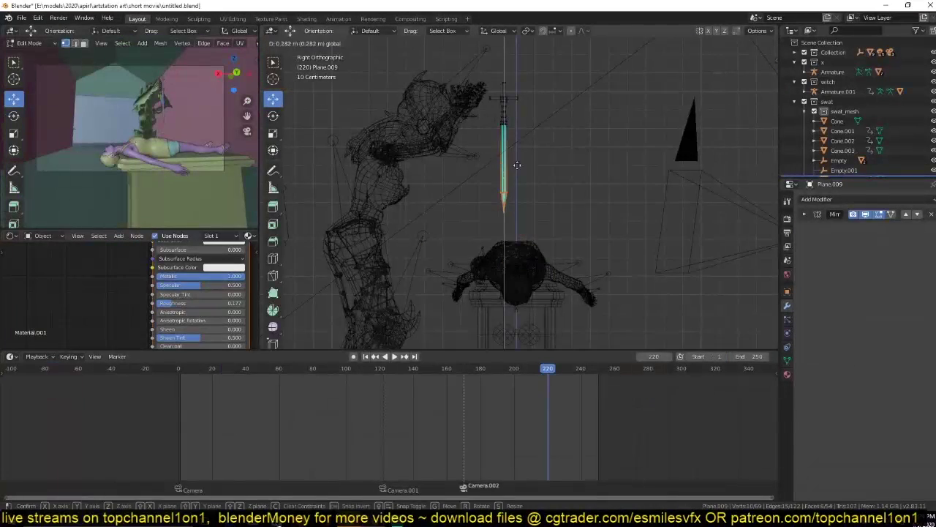
pyautogui.click(516, 166)
pyautogui.press('Tab')
# - Rotate the Plane.009 blade 90° around the Z axis
pyautogui.press('r')
pyautogui.press('z')
pyautogui.press('9')
pyautogui.press('0')
pyautogui.press('Return')
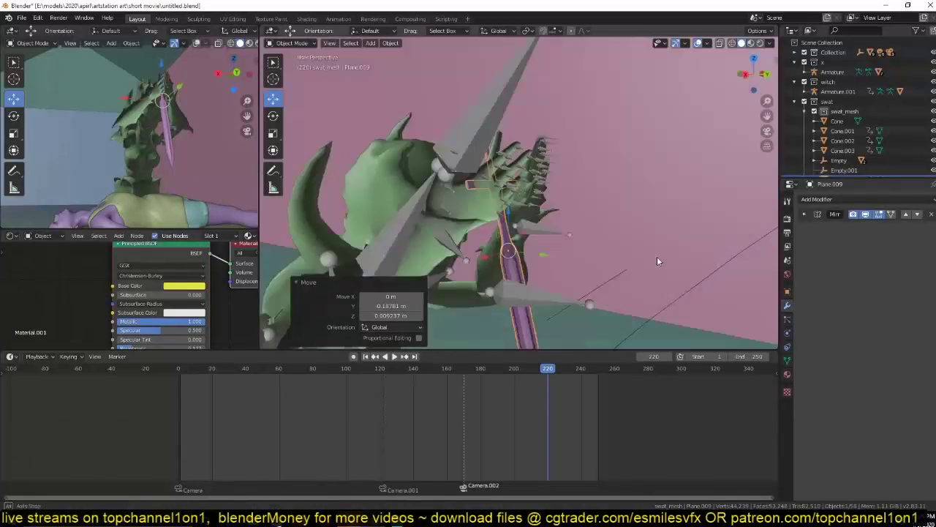
# - Select the witch's Armature.001 and switch it into Pose Mode
pyautogui.moveTo(657, 261); pyautogui.dragTo(466, 256, button='middle')
pyautogui.click(465, 256)
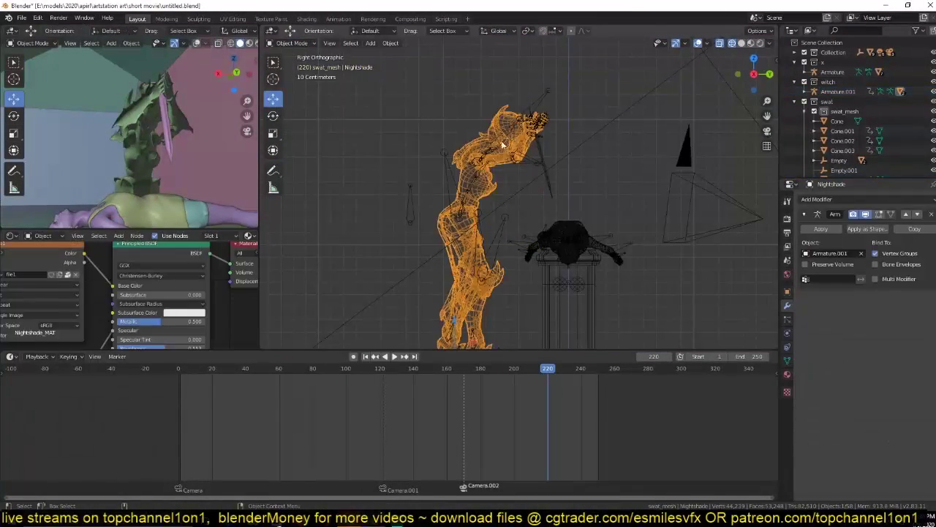
pyautogui.click(503, 145)
pyautogui.hotkey('ctrl', 'Tab')
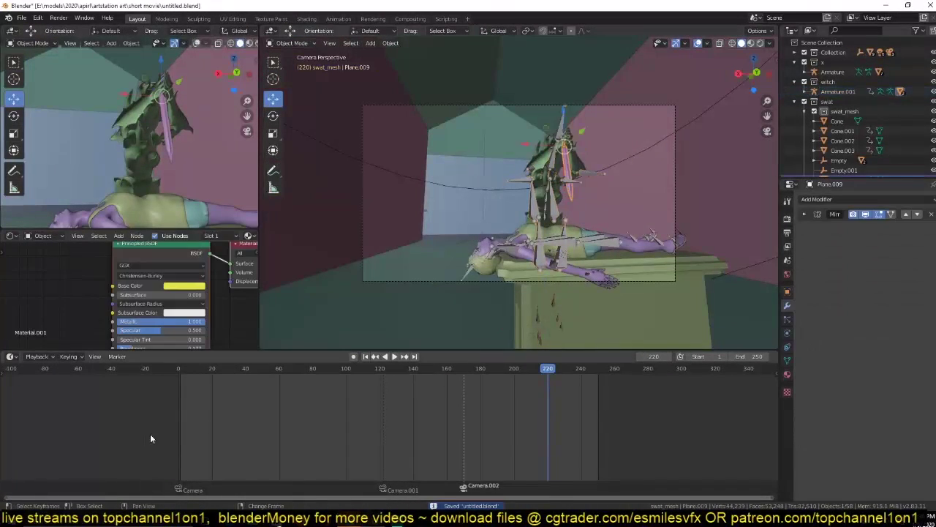
# - Replay the altar shot from frame 1 in Rendered shading, then save the file
pyautogui.press('space')
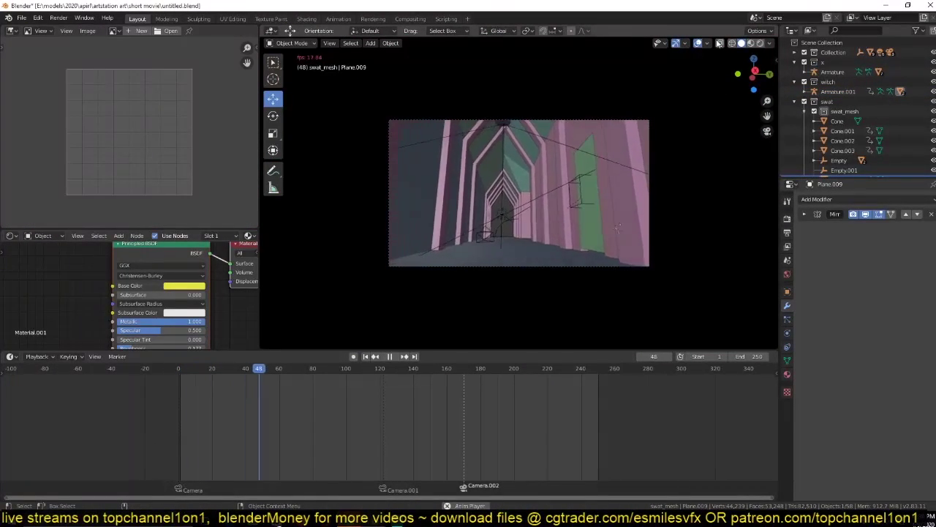
pyautogui.press('space')
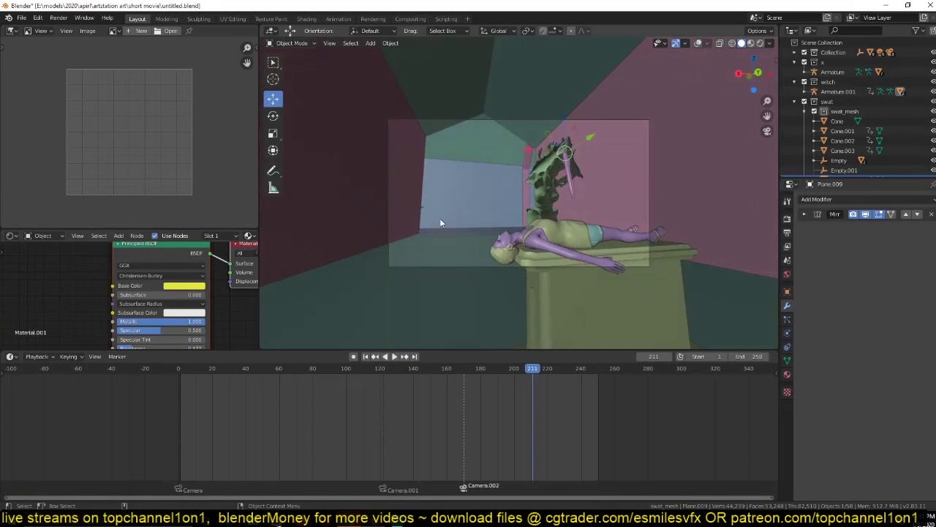
pyautogui.scroll(-1, 543, 226)
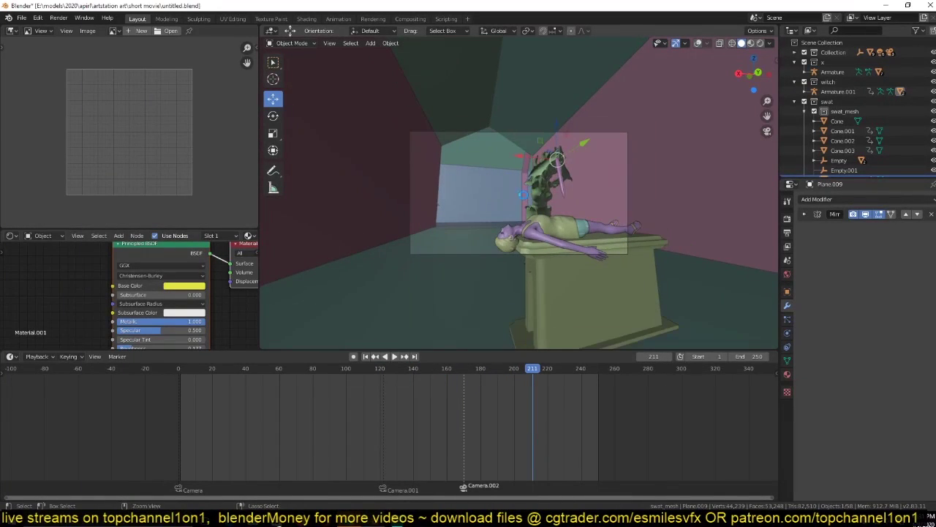
pyautogui.click(760, 42)
pyautogui.hotkey('shift', 'Left')
pyautogui.press('space')
pyautogui.hotkey('ctrl', 'z')
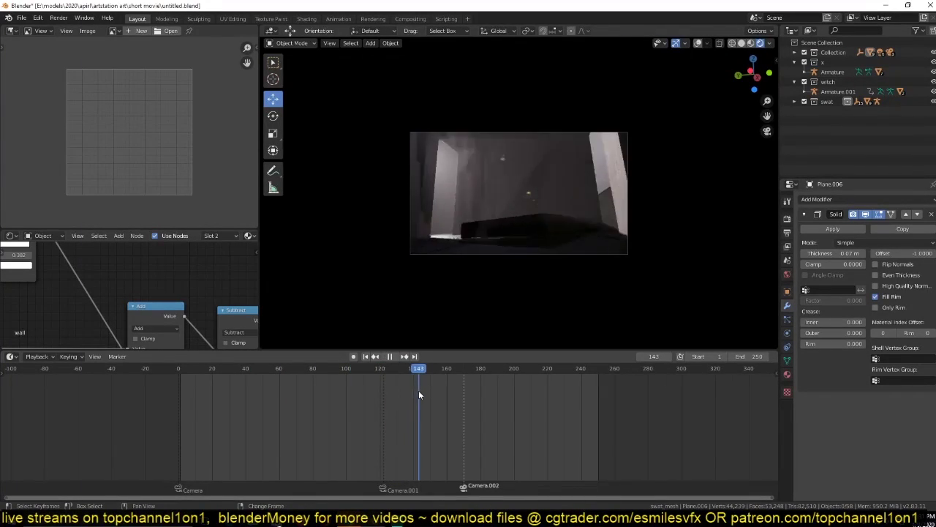
pyautogui.press('space')
pyautogui.hotkey('ctrl', 's')
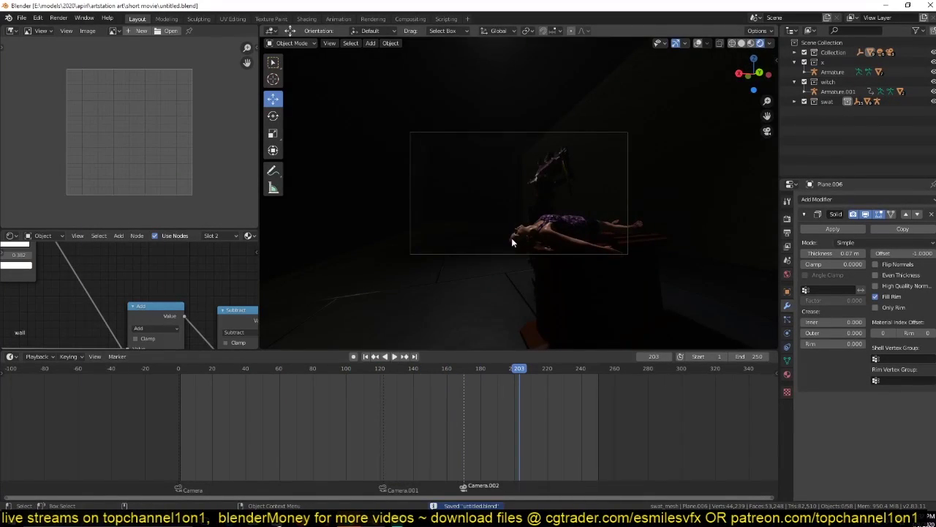